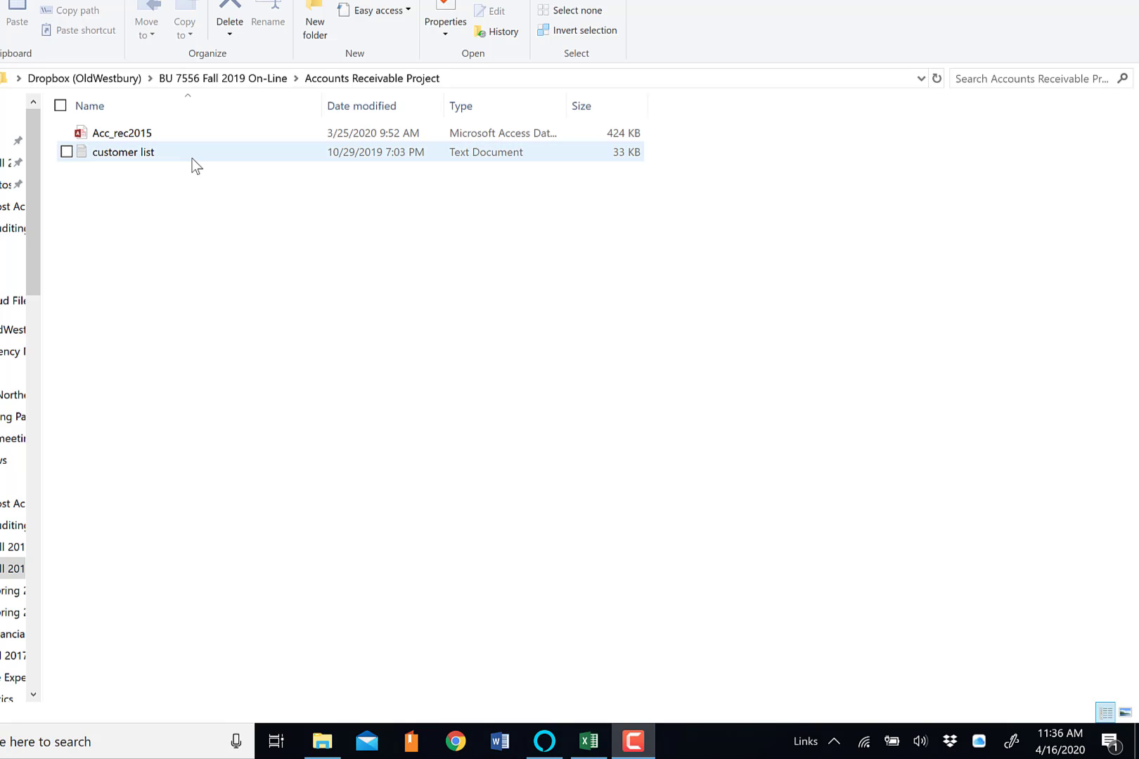
Open the customer list text file to review the customer master listing, and close it
{"action": "double_click", "coordinate": [196, 153]}
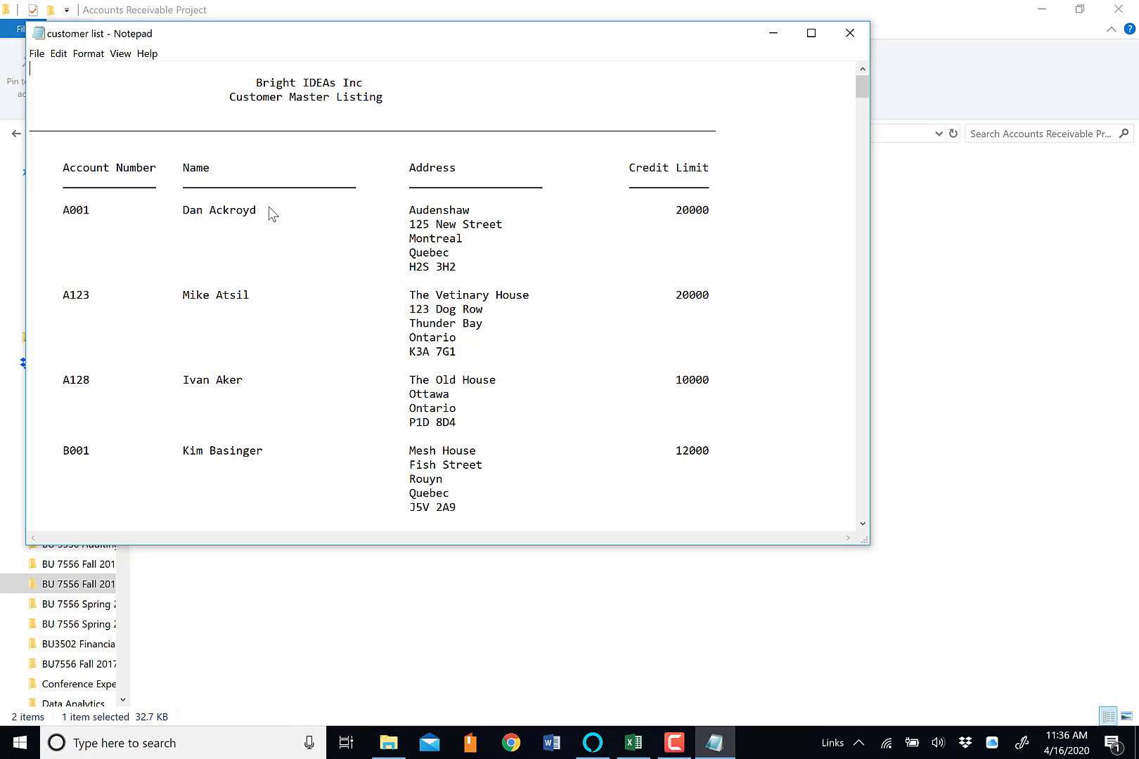
{"action": "left_click", "coordinate": [850, 33]}
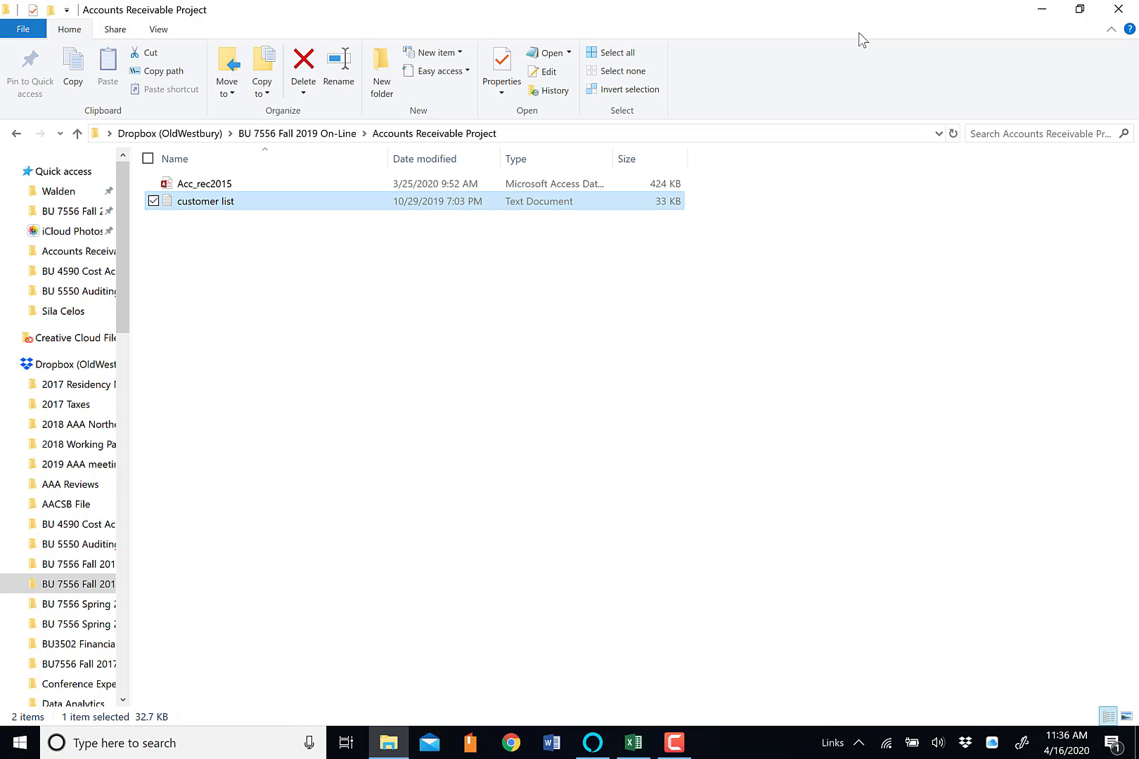
Switch to Excel and start a new query from a Microsoft Access database in the blank workbook
{"action": "left_click", "coordinate": [635, 749]}
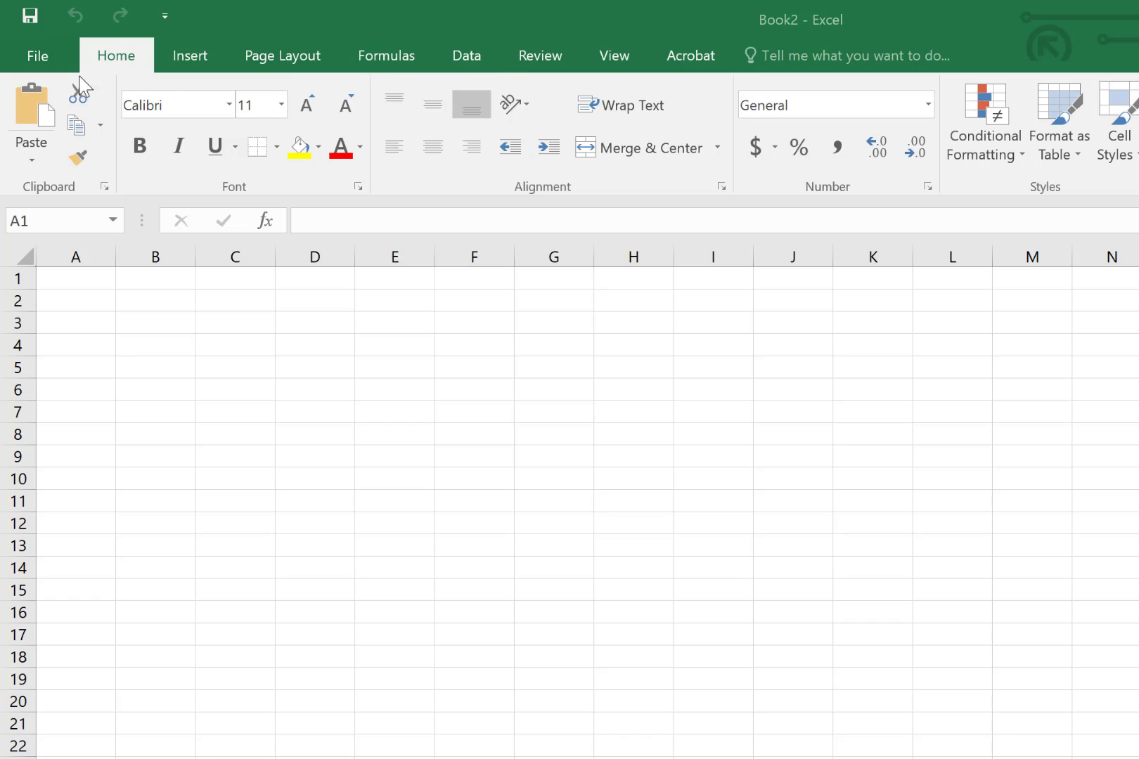
{"action": "left_click", "coordinate": [461, 58]}
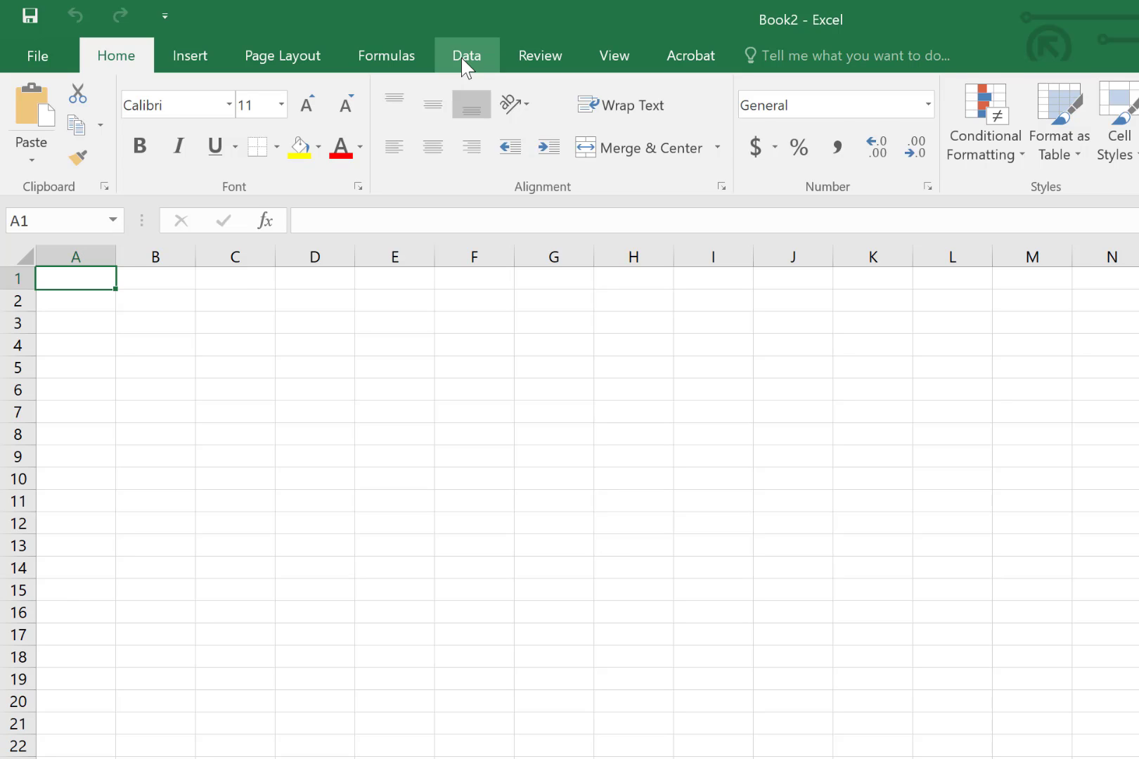
{"action": "left_click", "coordinate": [462, 58]}
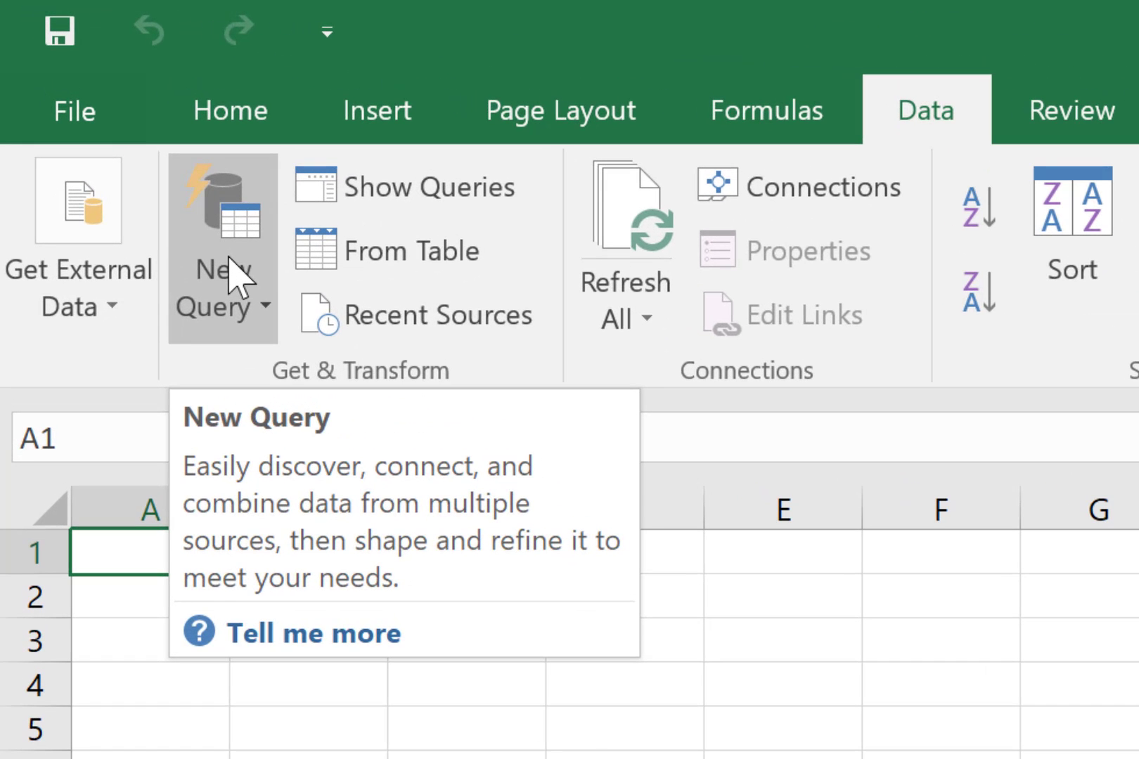
{"action": "left_click", "coordinate": [239, 279]}
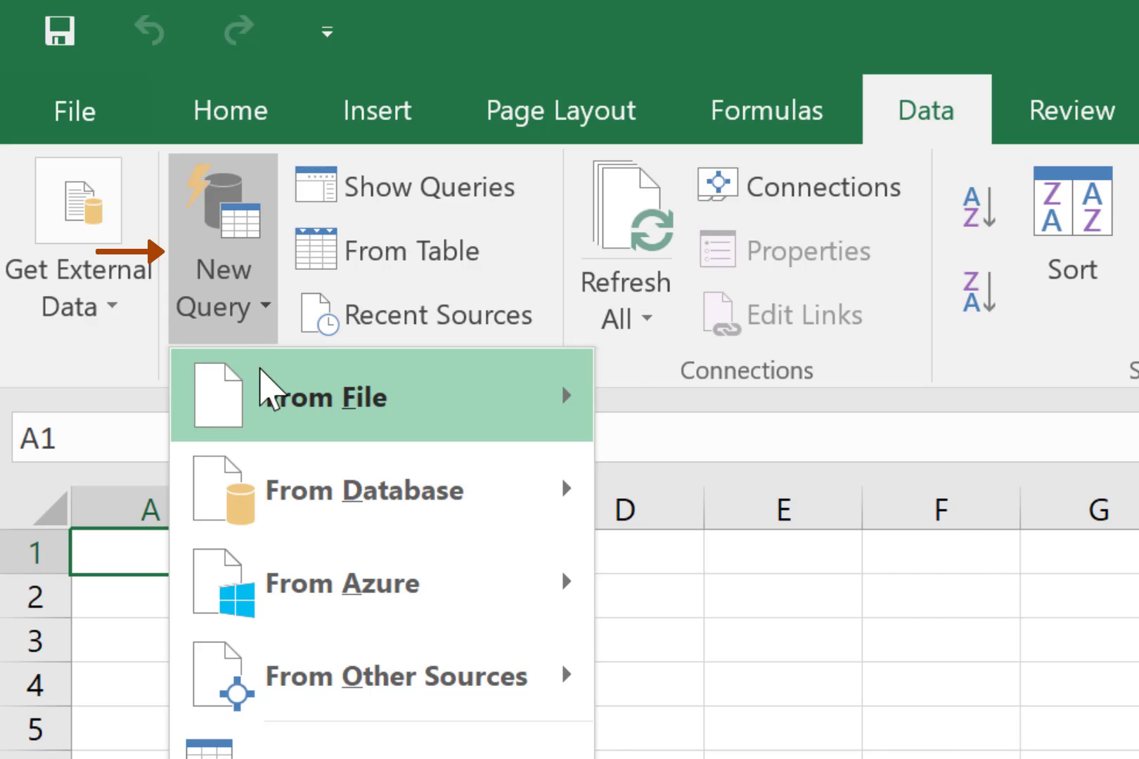
{"action": "mouse_move", "coordinate": [266, 390]}
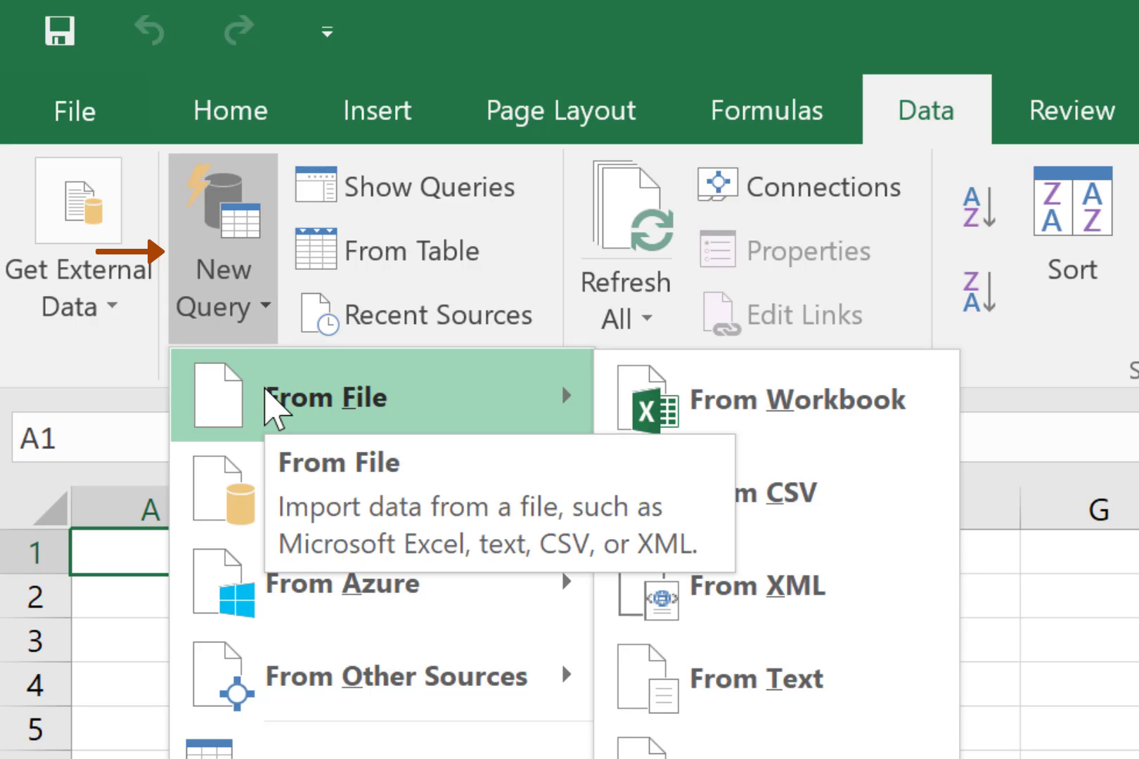
{"action": "mouse_move", "coordinate": [400, 519]}
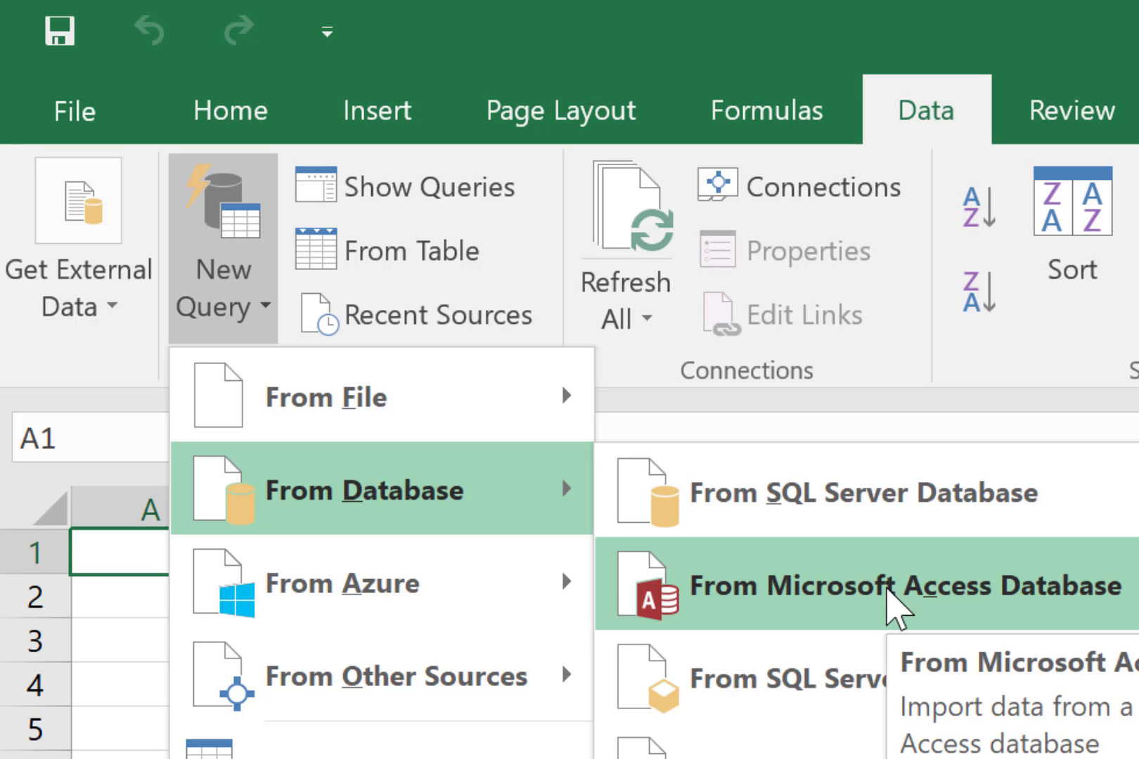
{"action": "left_click", "coordinate": [888, 589]}
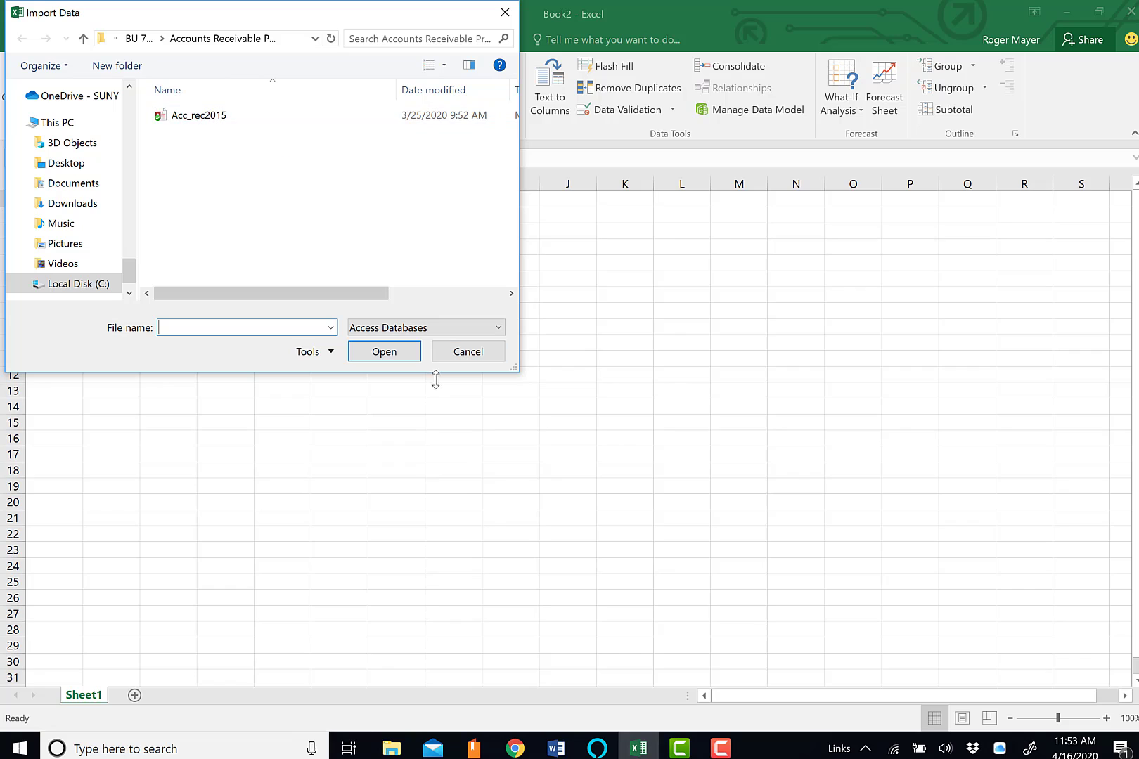
Import the Acc_rec2015 database and open its Acc_rec2015 table for editing in the Query Editor
{"action": "left_click", "coordinate": [248, 117]}
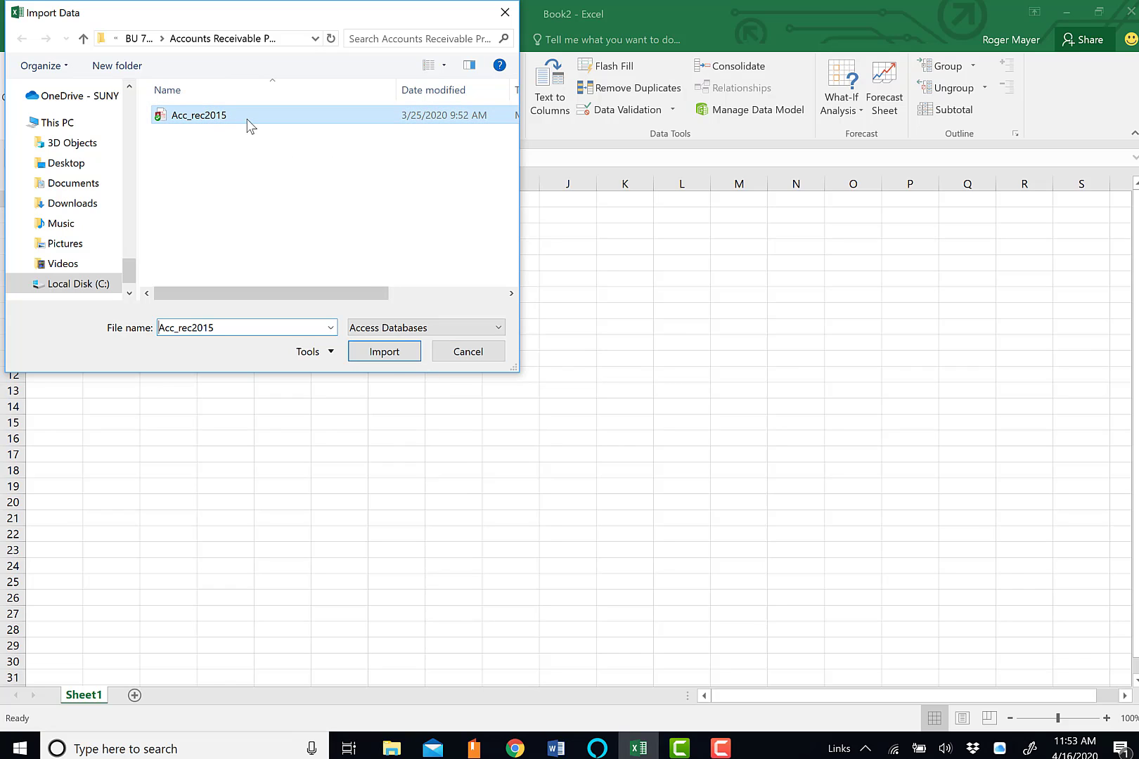
{"action": "left_click", "coordinate": [395, 358]}
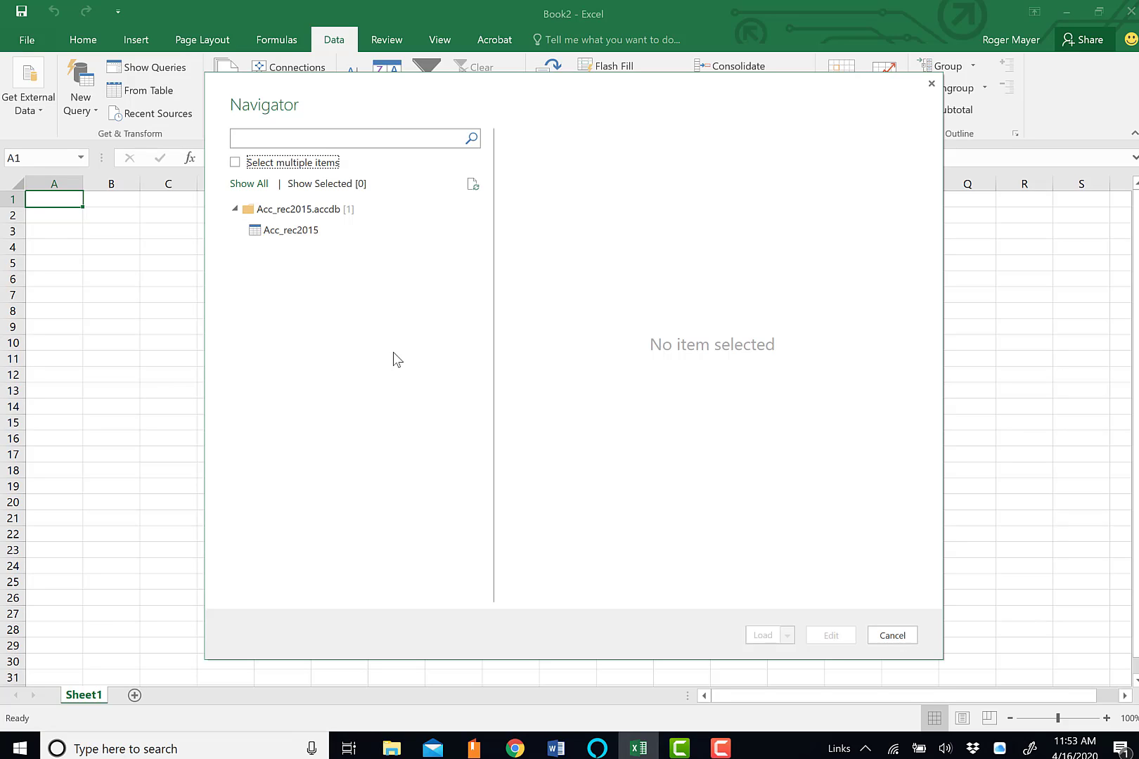
{"action": "left_click", "coordinate": [286, 232]}
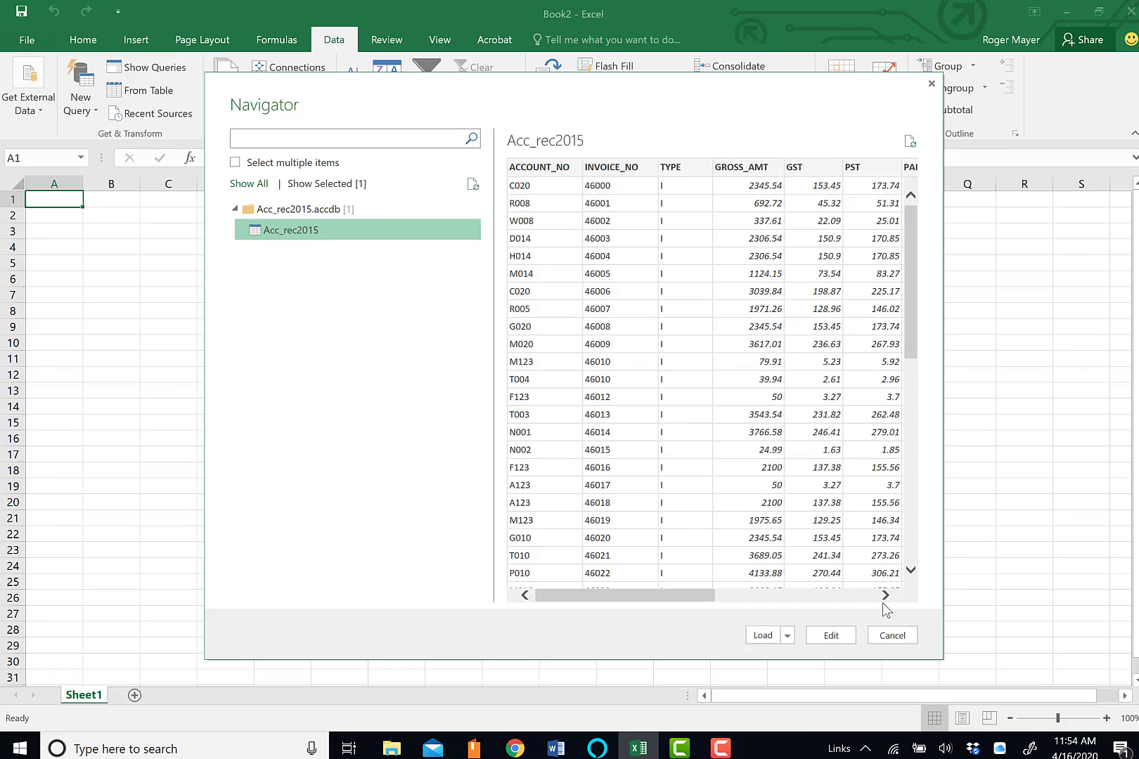
{"action": "left_click", "coordinate": [832, 636]}
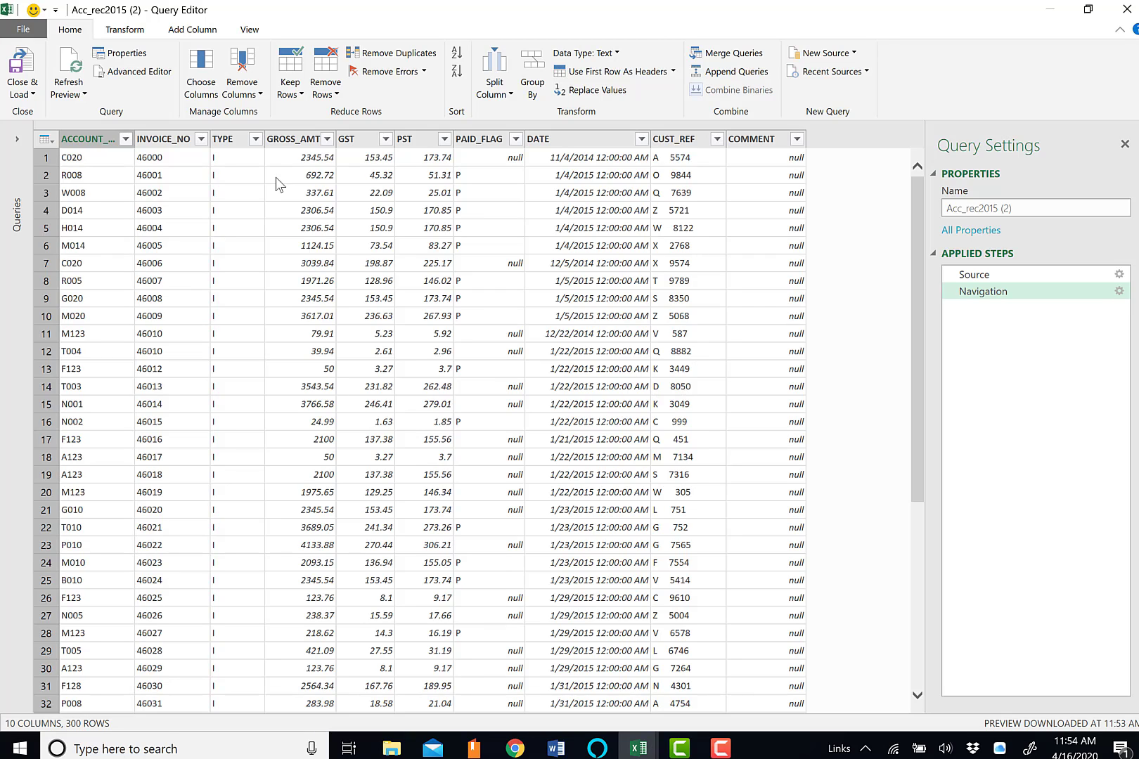
Change the DATE column's data type to Date
{"action": "left_click", "coordinate": [96, 145]}
{"action": "left_click", "coordinate": [585, 142]}
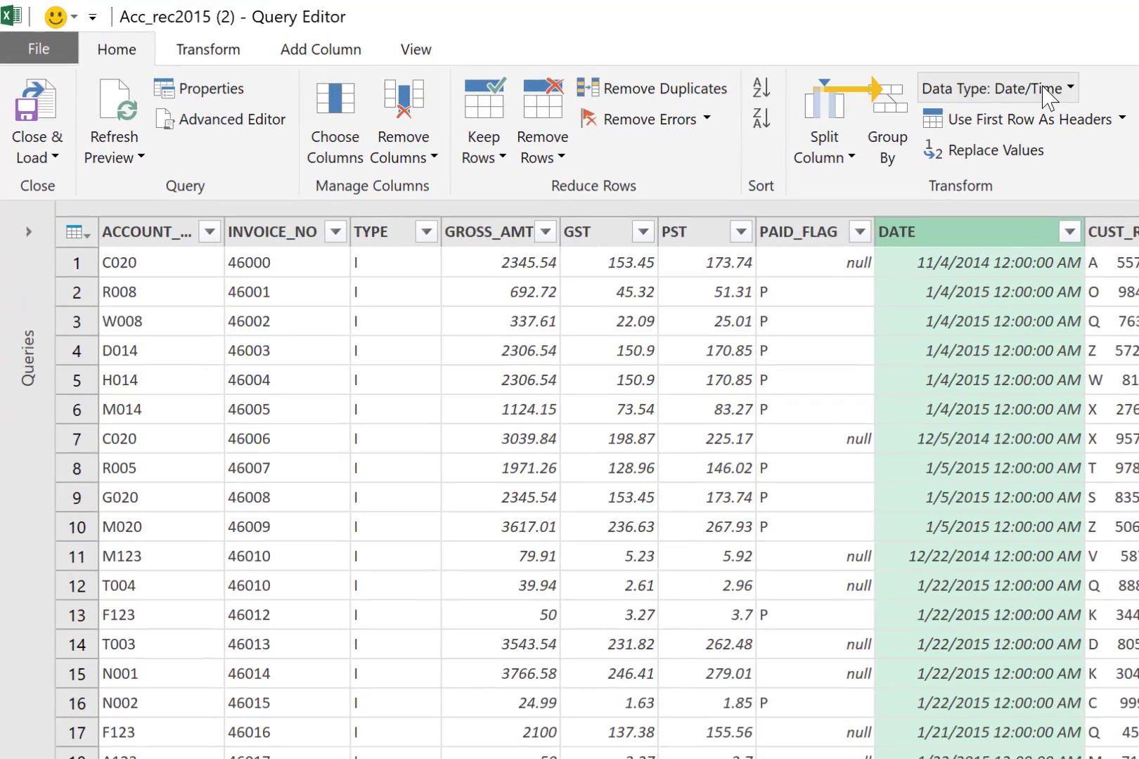
{"action": "left_click", "coordinate": [1070, 89]}
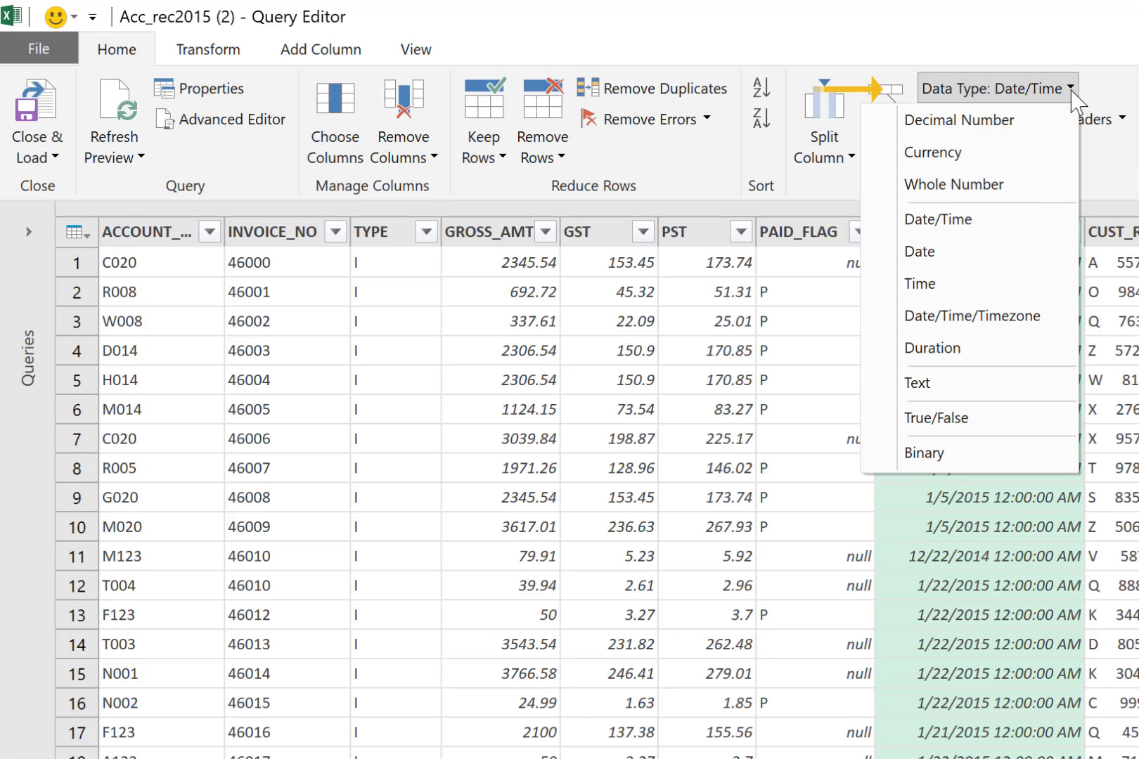
{"action": "left_click", "coordinate": [972, 268]}
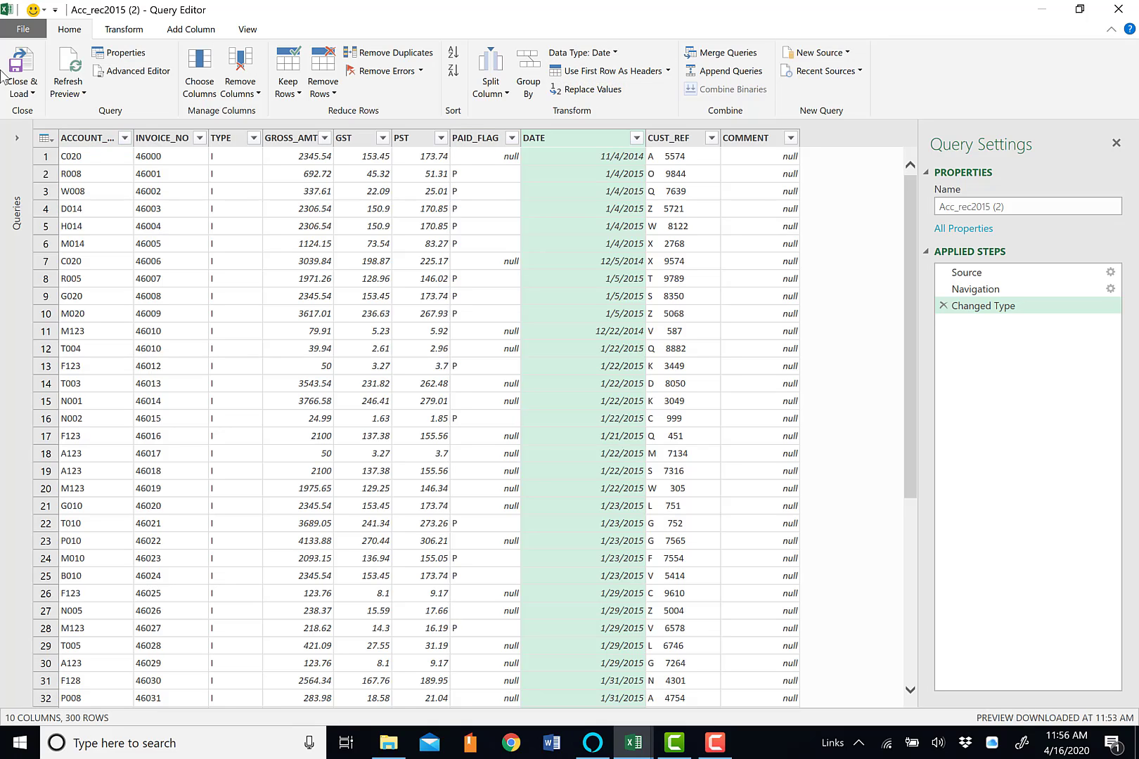
Set the account number column's data type to Text
{"action": "left_click", "coordinate": [97, 141]}
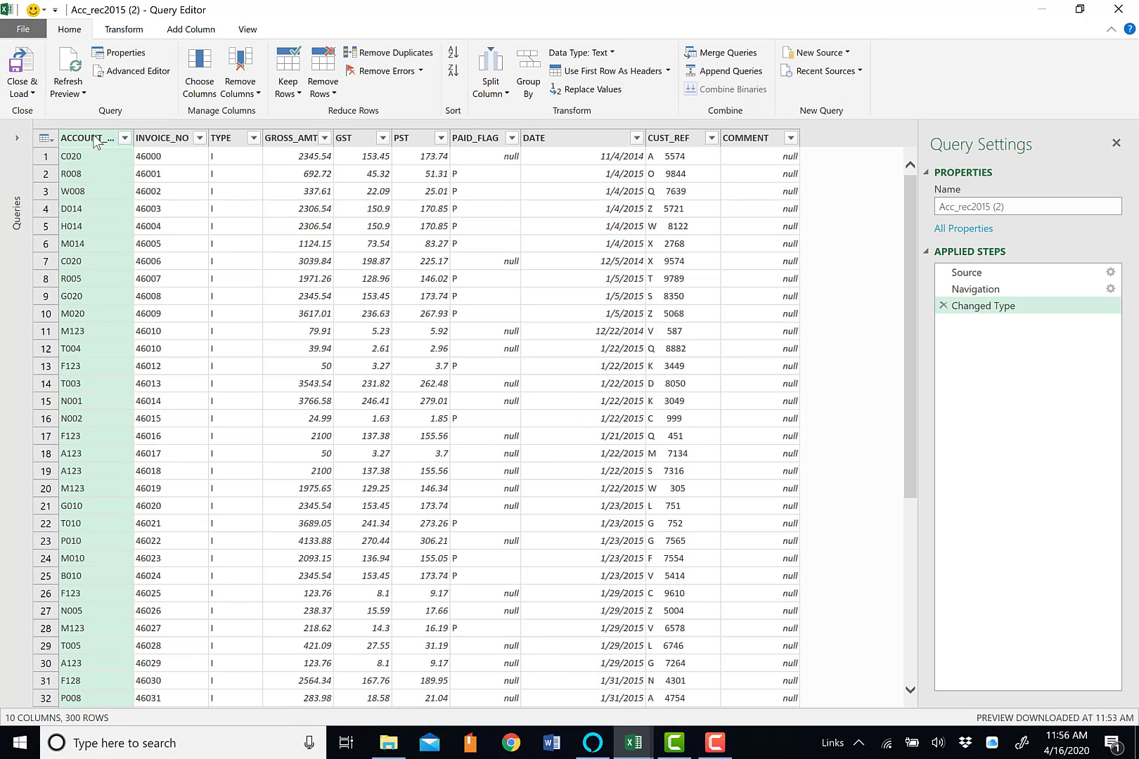
{"action": "left_click", "coordinate": [613, 54]}
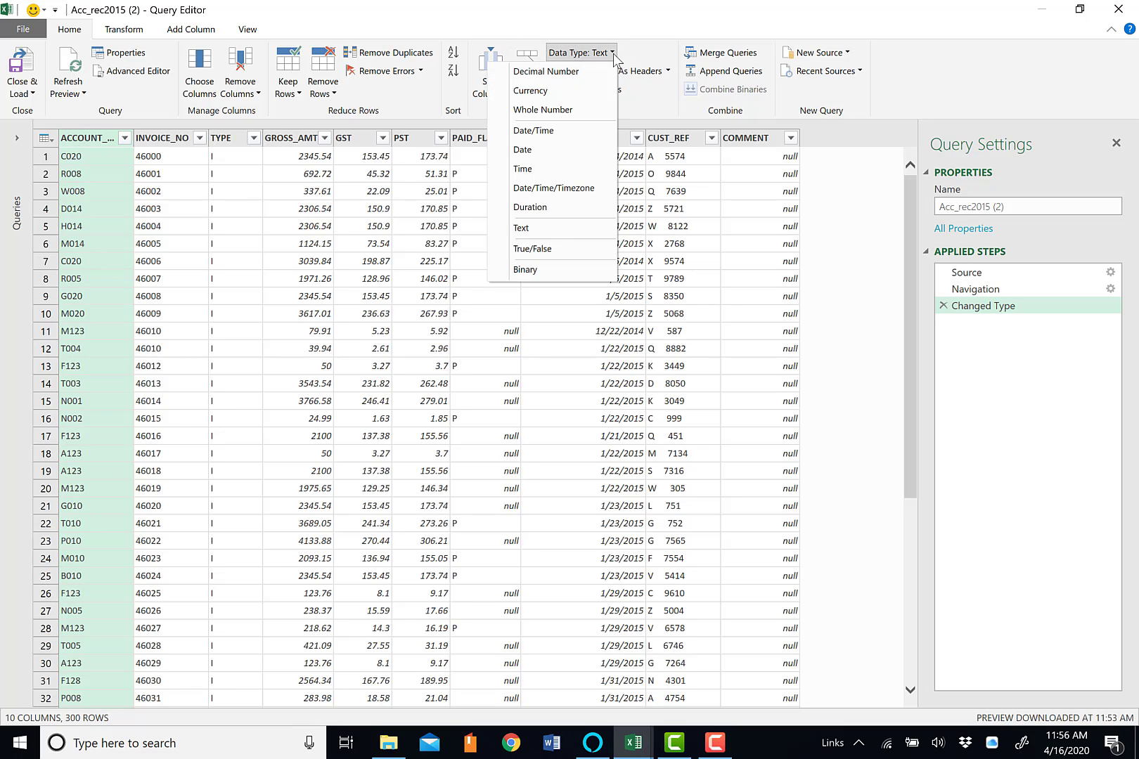
{"action": "left_click", "coordinate": [544, 224]}
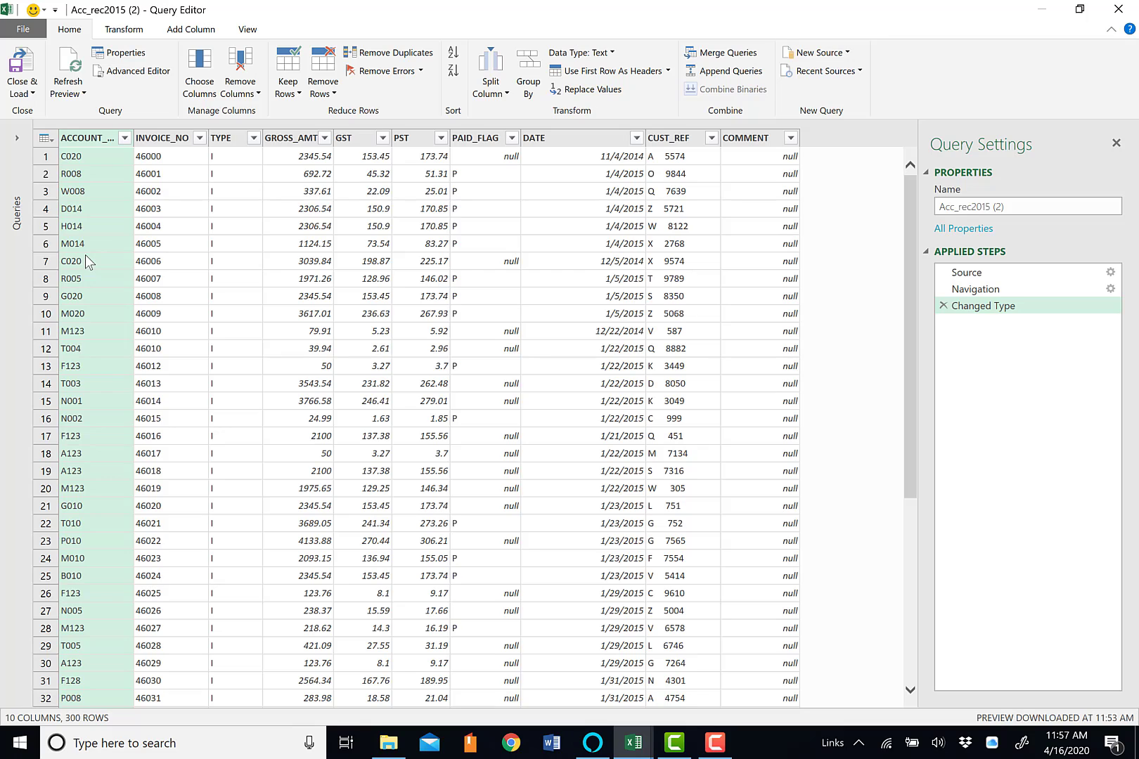
Check the data types of the INVOICE_NO, GROSS_AMT, GST and PST columns
{"action": "left_click", "coordinate": [181, 143]}
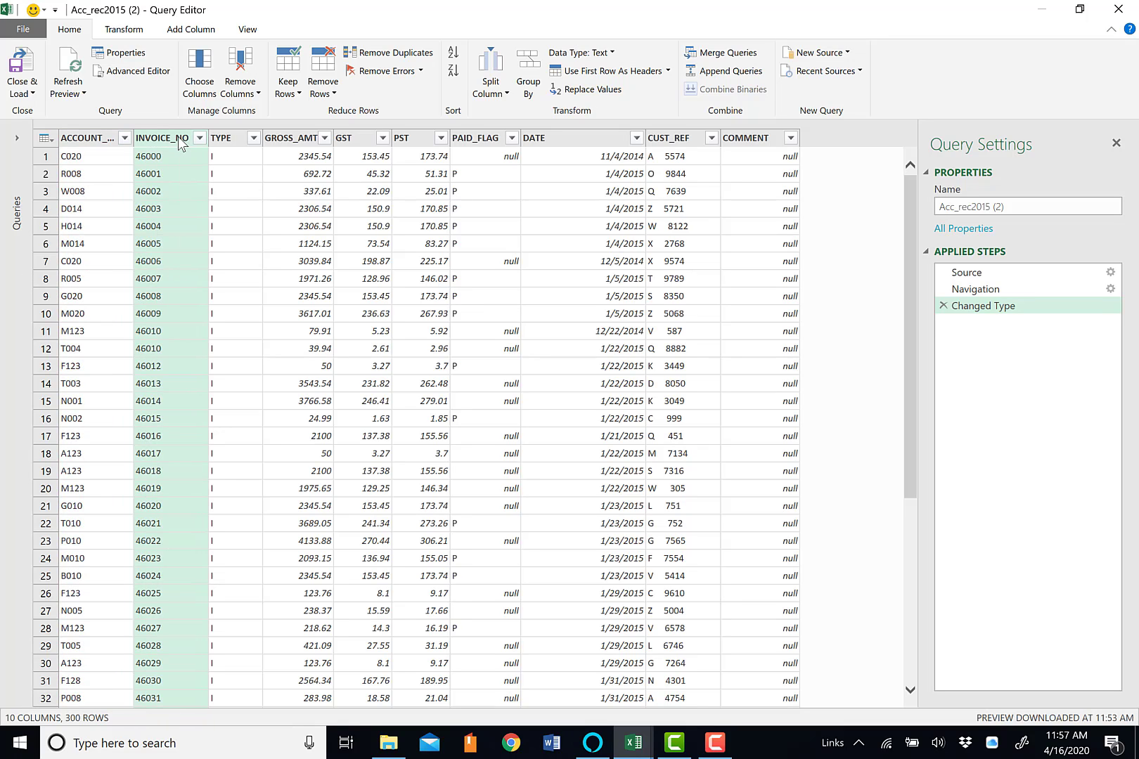
{"action": "left_click", "coordinate": [613, 55]}
{"action": "left_click", "coordinate": [614, 57]}
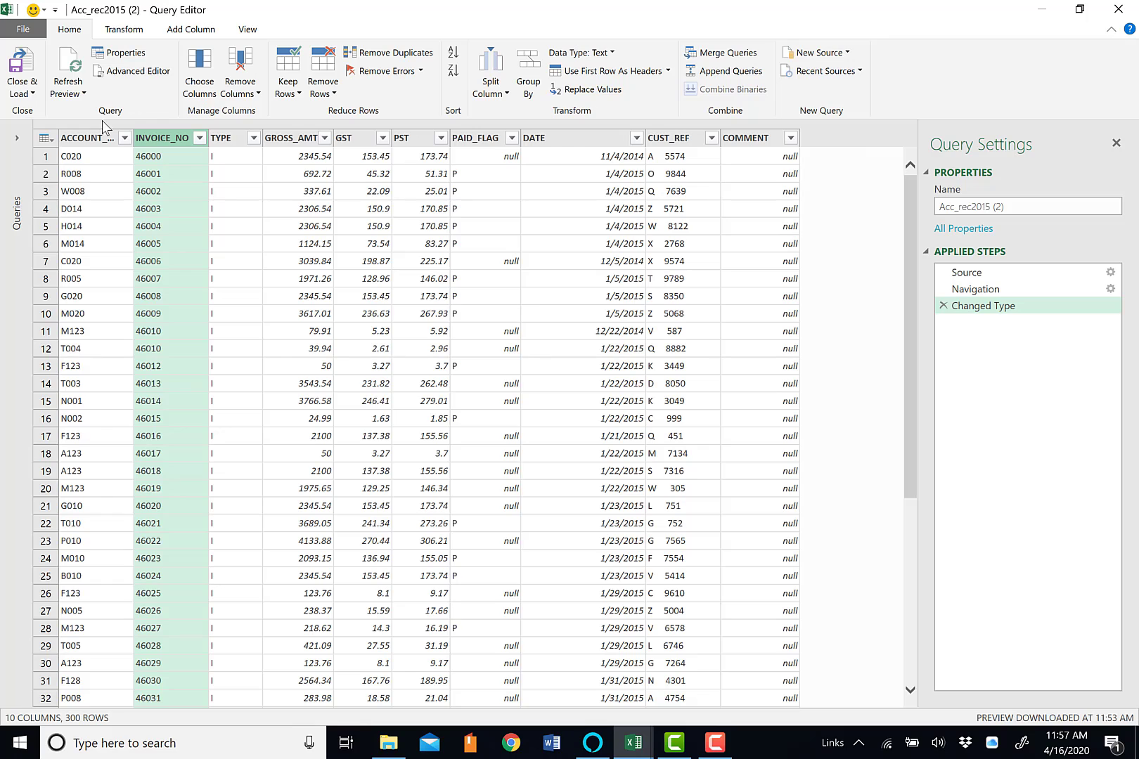
{"action": "left_click", "coordinate": [309, 143]}
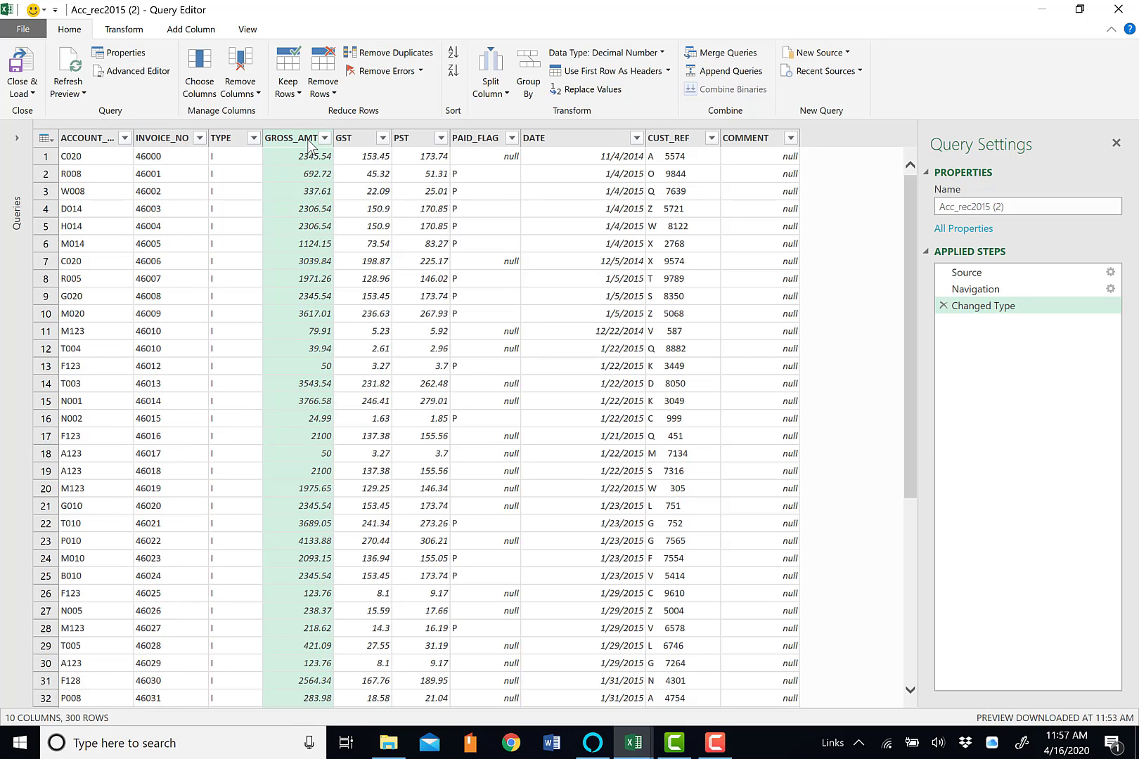
{"action": "left_click", "coordinate": [665, 56]}
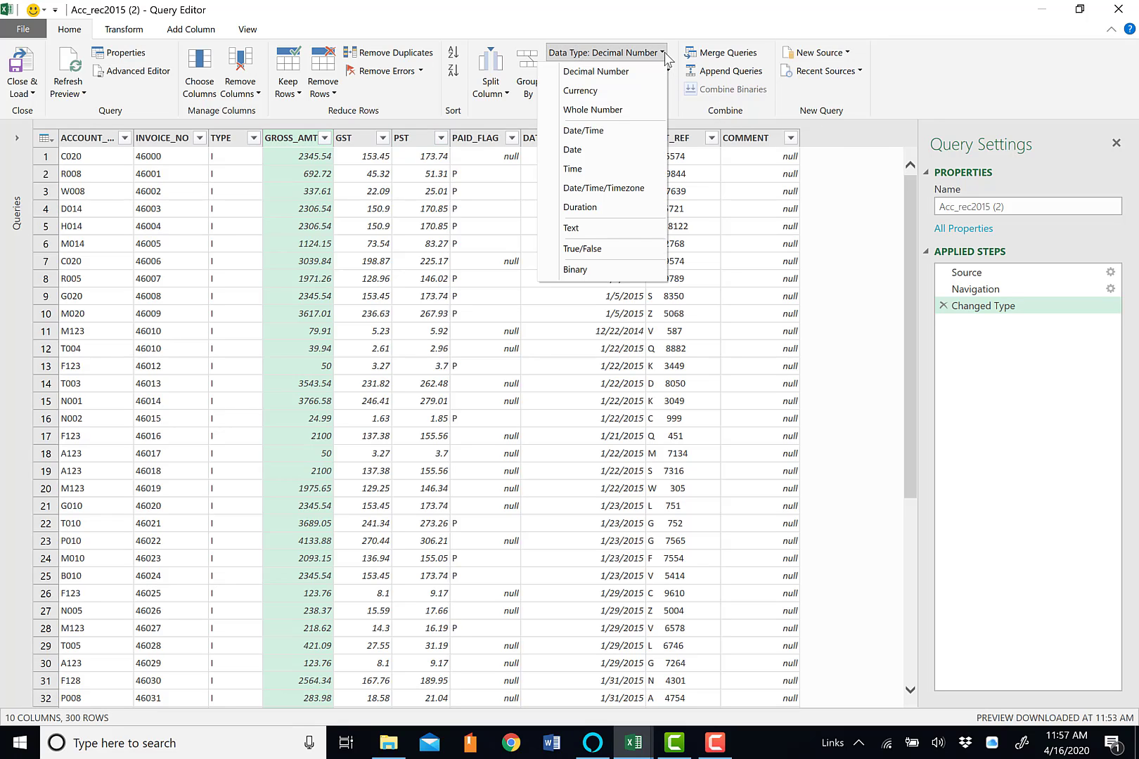
{"action": "left_click", "coordinate": [665, 53]}
{"action": "left_click", "coordinate": [349, 139]}
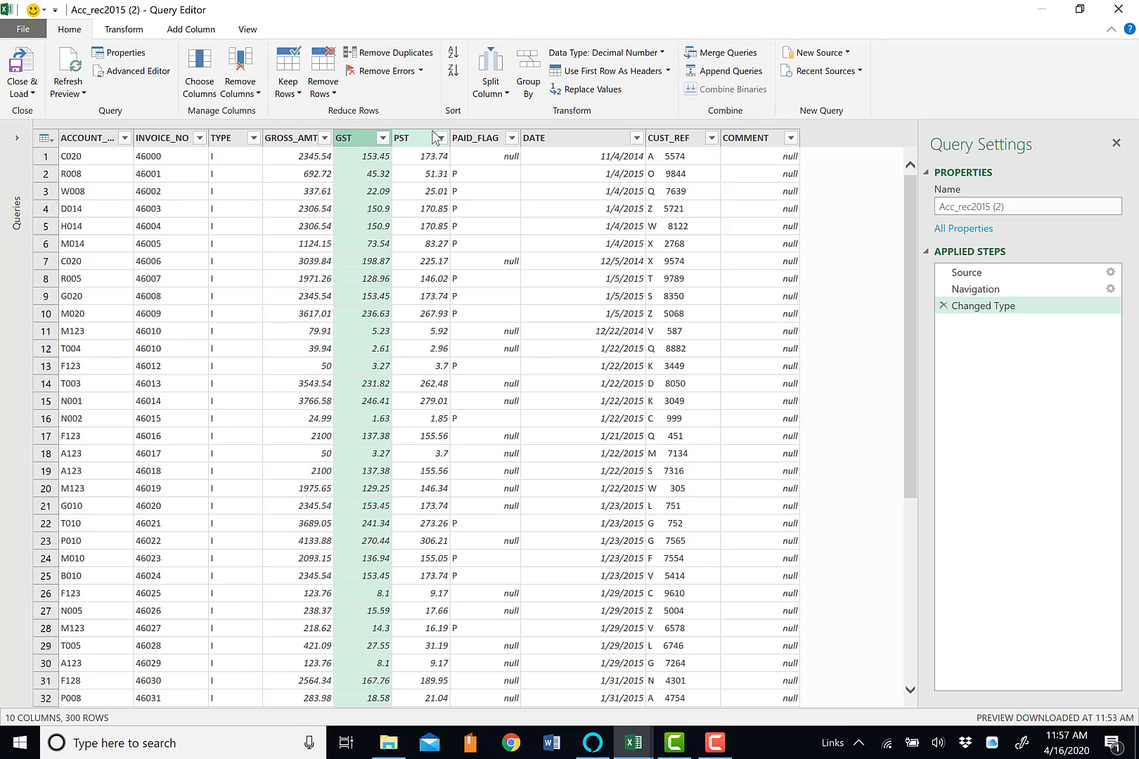
{"action": "left_click", "coordinate": [418, 141]}
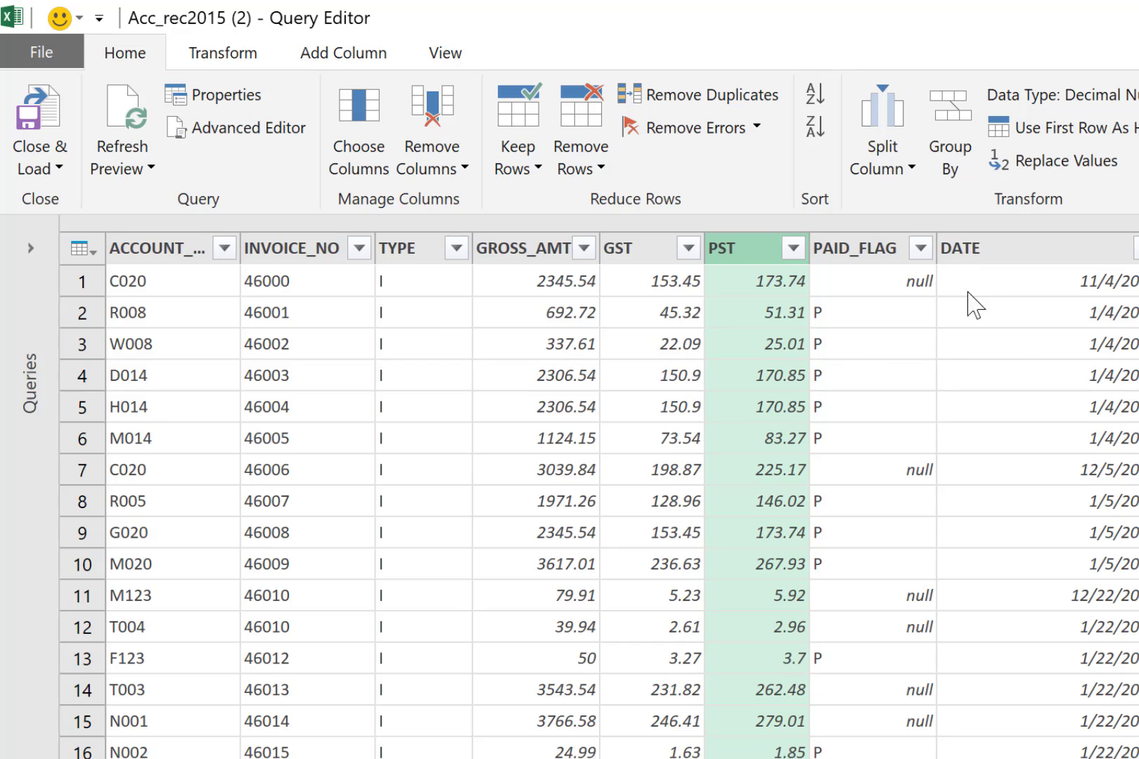
Filter the PAID_FLAG column to exclude P and keep only the null rows
{"action": "left_click", "coordinate": [919, 248]}
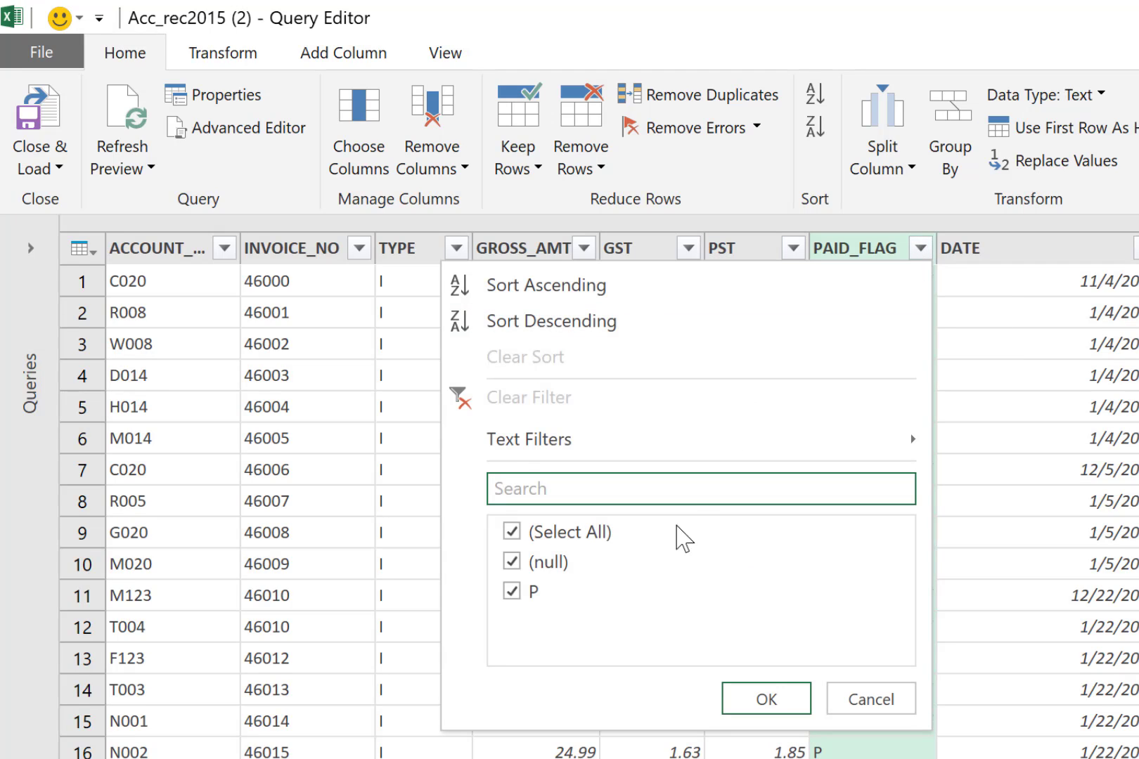
{"action": "left_click", "coordinate": [513, 592]}
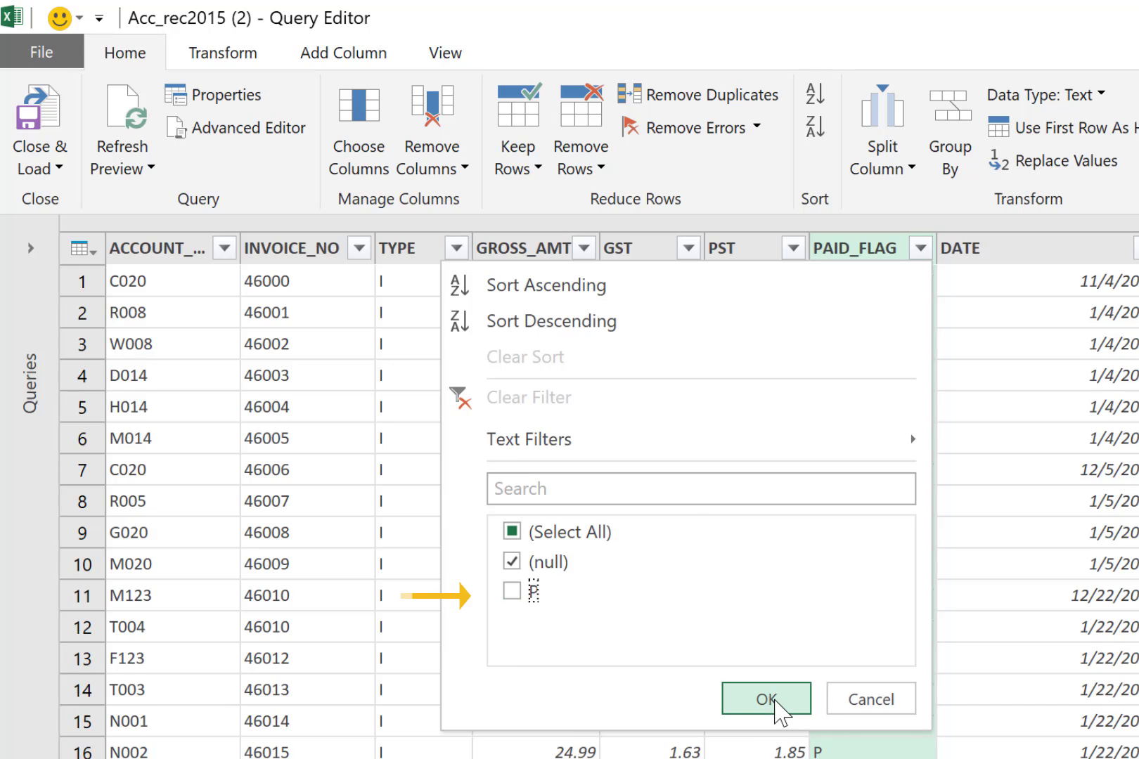
{"action": "left_click", "coordinate": [766, 699]}
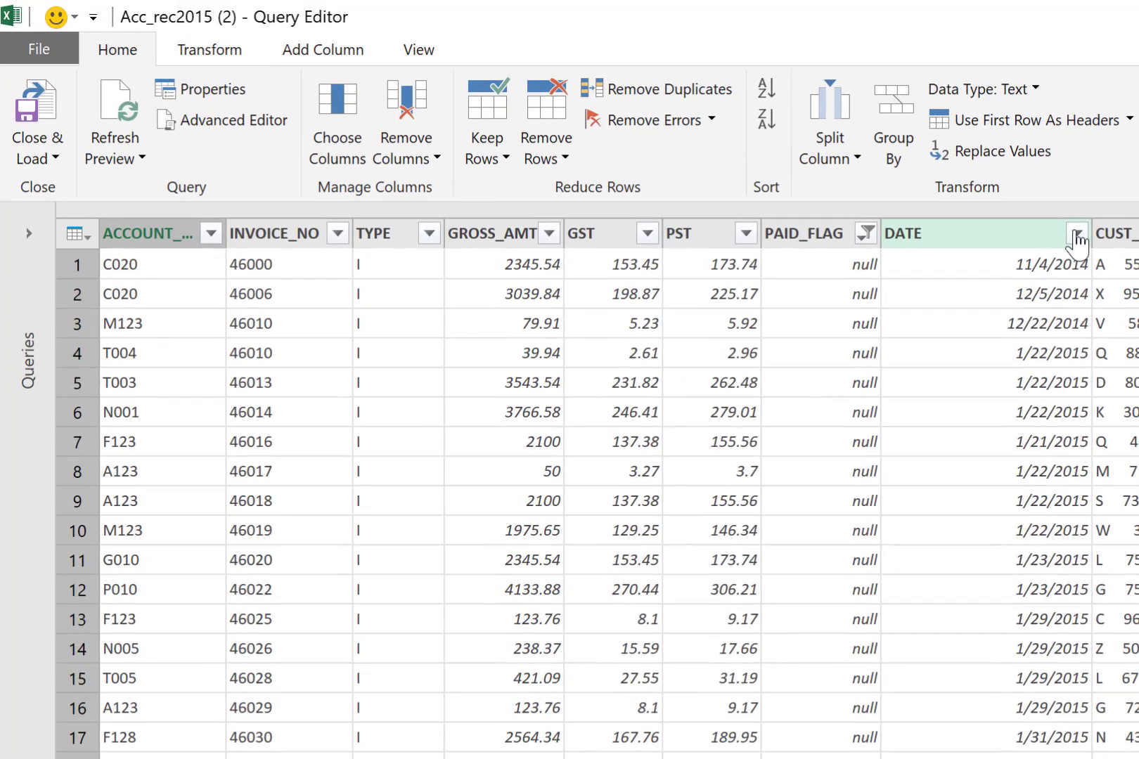
Filter the DATE column to exclude 4/1/2015
{"action": "left_click", "coordinate": [637, 139]}
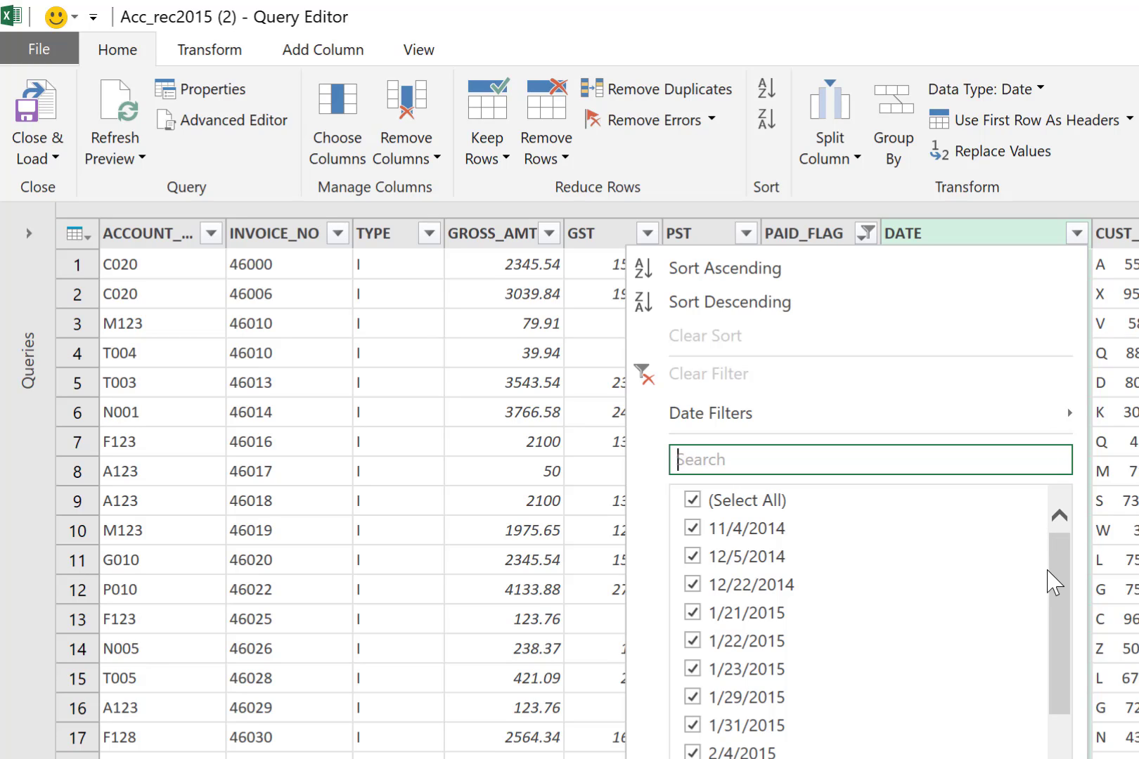
{"action": "left_click_drag", "start_coordinate": [1047, 570], "coordinate": [1059, 758]}
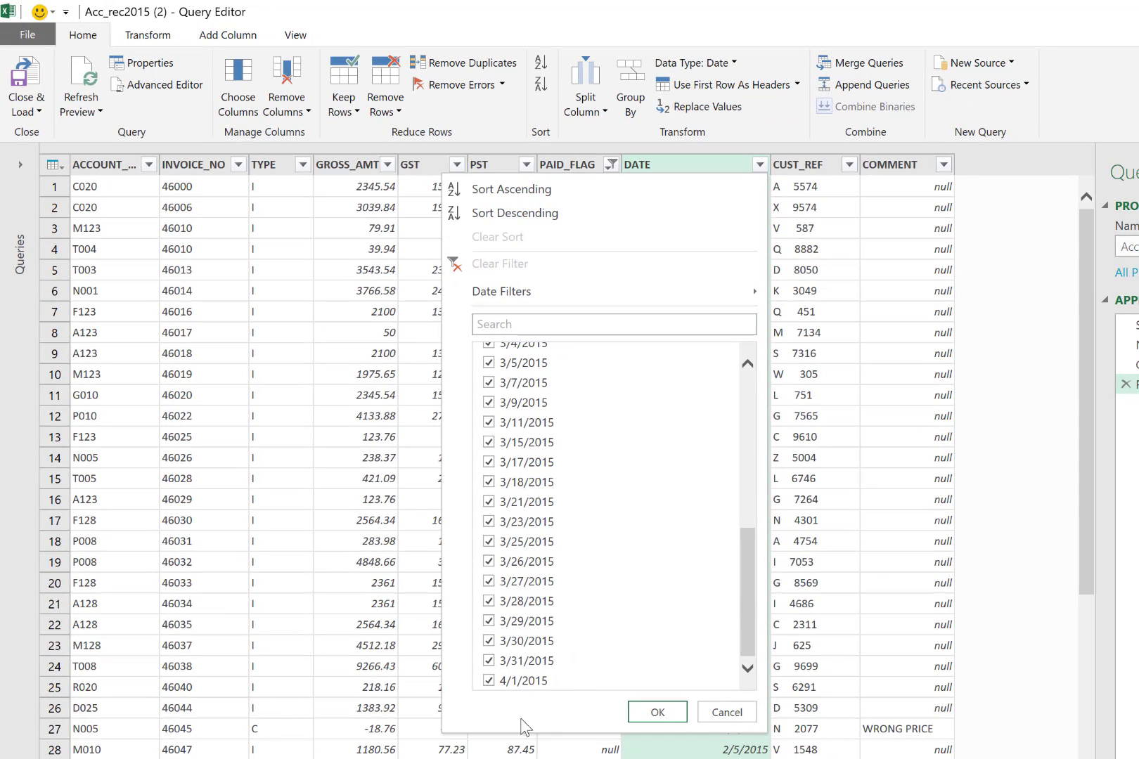
{"action": "left_click", "coordinate": [489, 680]}
{"action": "left_click", "coordinate": [658, 713]}
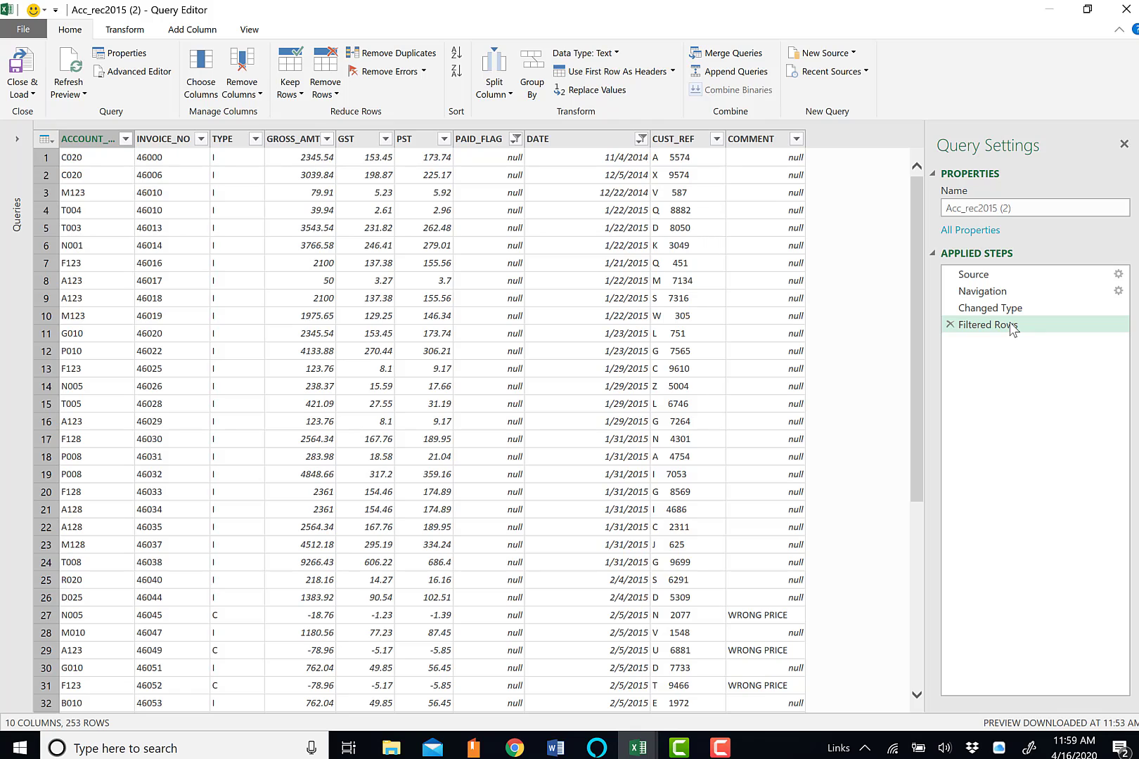
Try changing the INVOICE_NO column's data type to Whole Number
{"action": "left_click", "coordinate": [200, 139]}
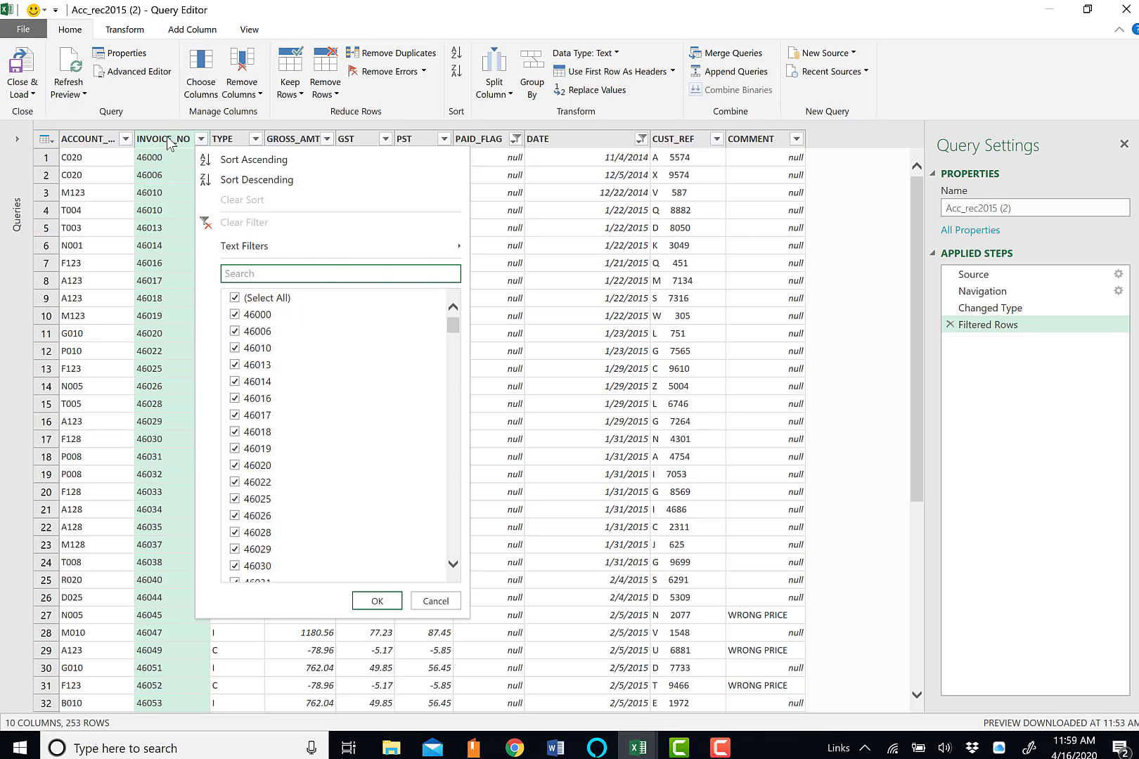
{"action": "left_click", "coordinate": [174, 140]}
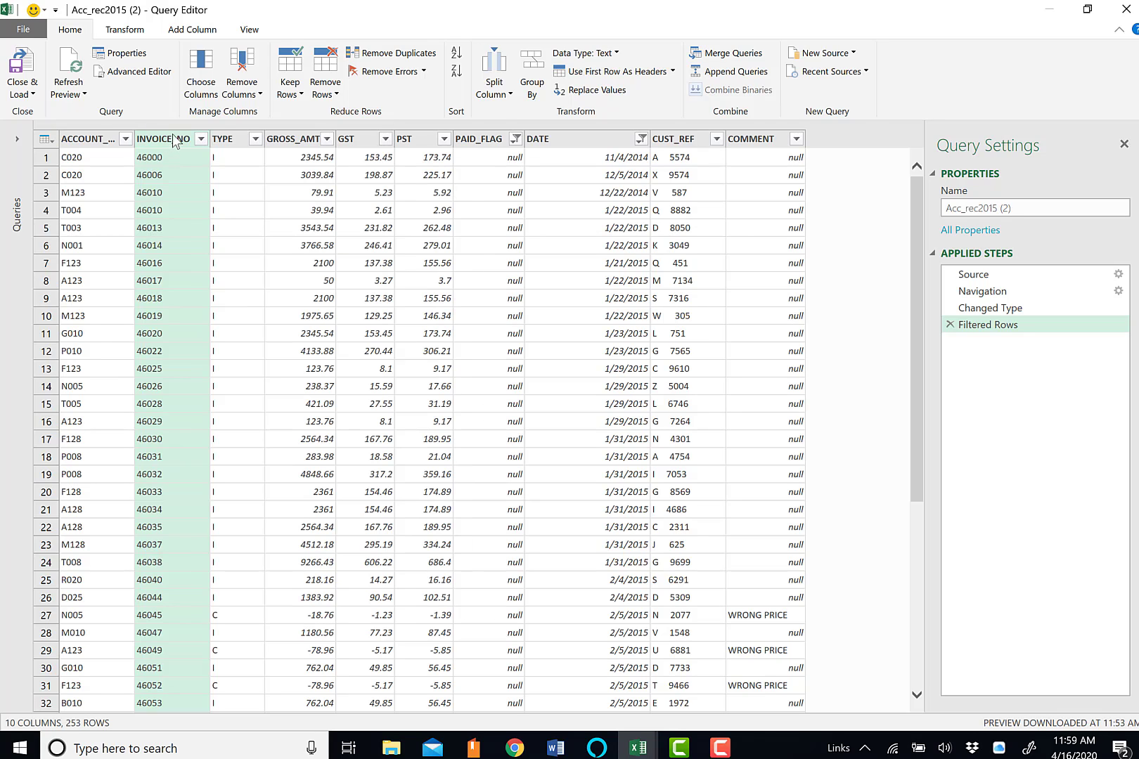
{"action": "left_click", "coordinate": [619, 53]}
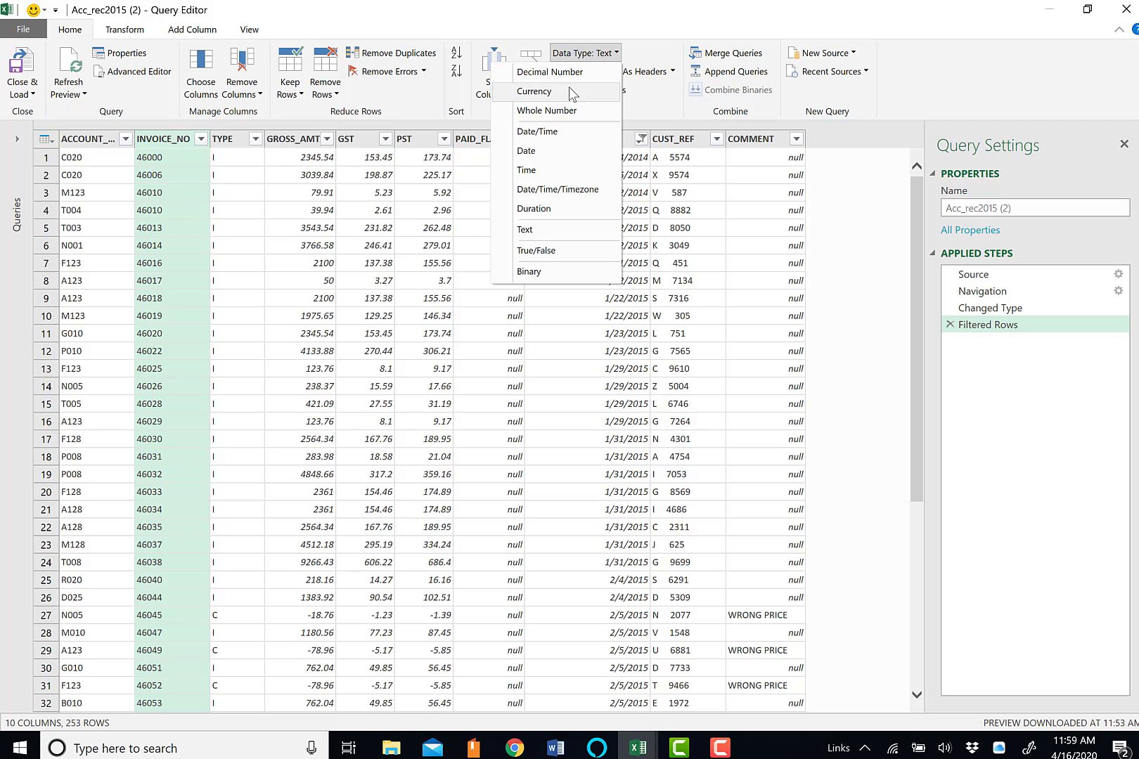
{"action": "left_click", "coordinate": [568, 110]}
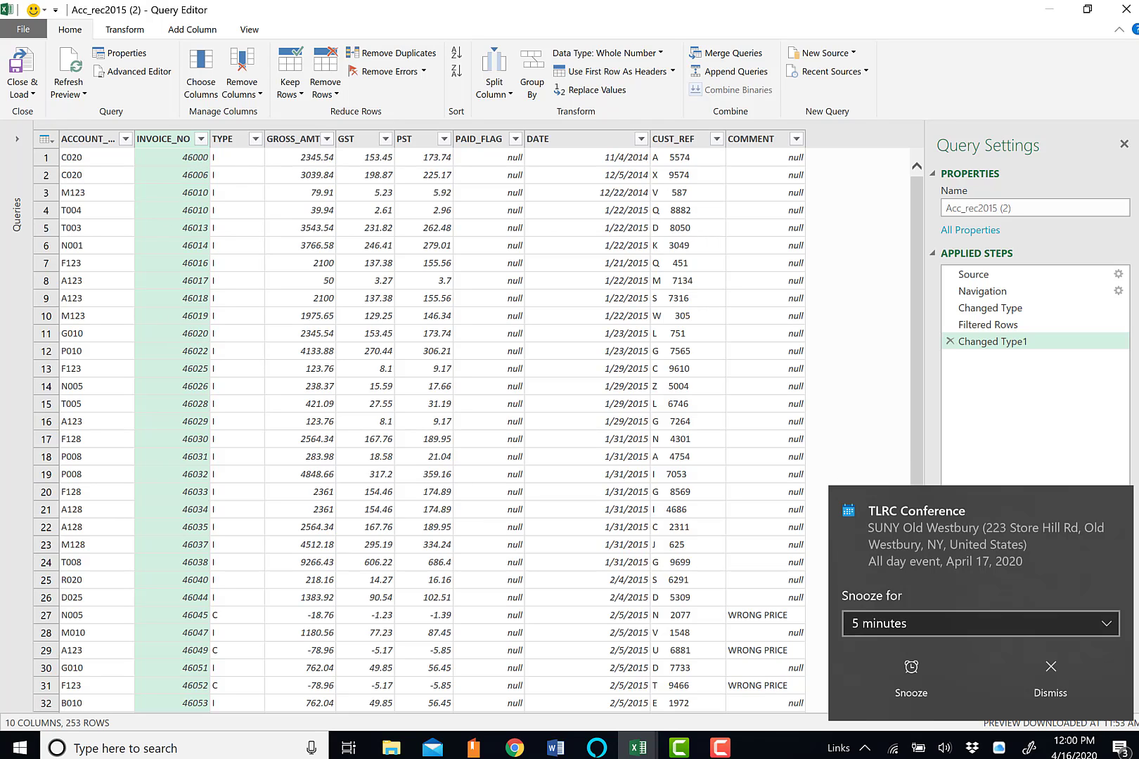
Dismiss the calendar reminder and remove the Changed Type1 step from the query
{"action": "left_click", "coordinate": [1051, 678]}
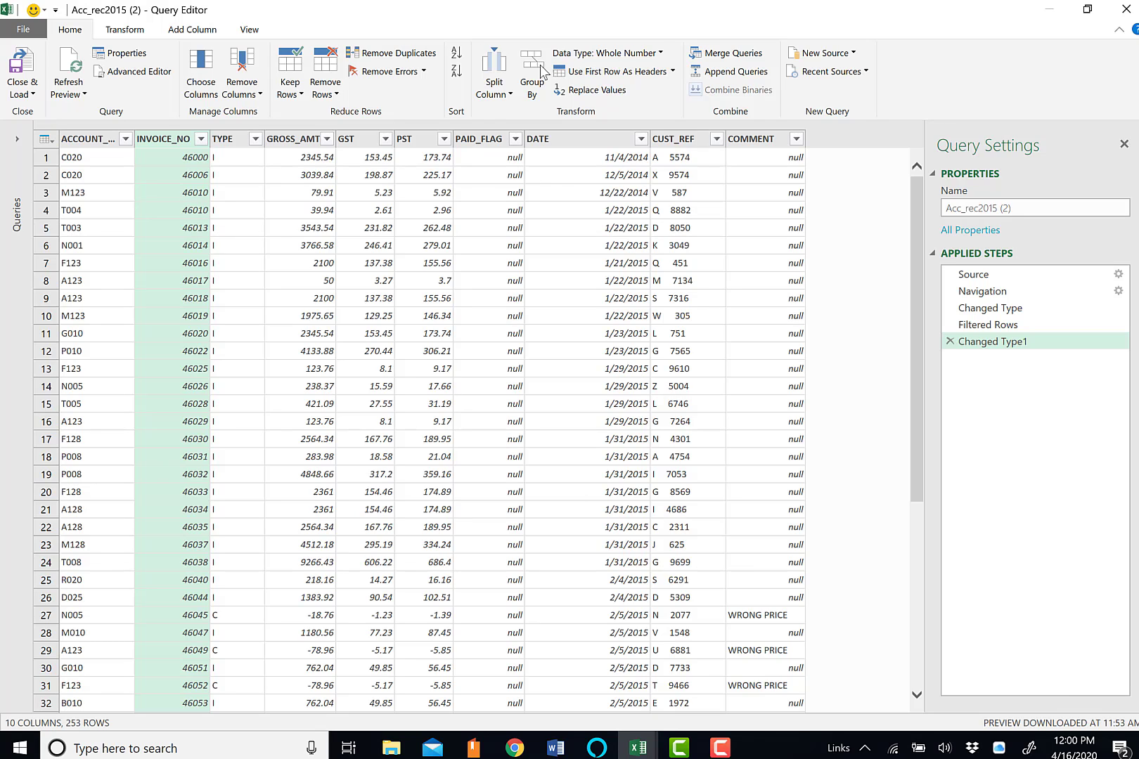
{"action": "left_click", "coordinate": [950, 342]}
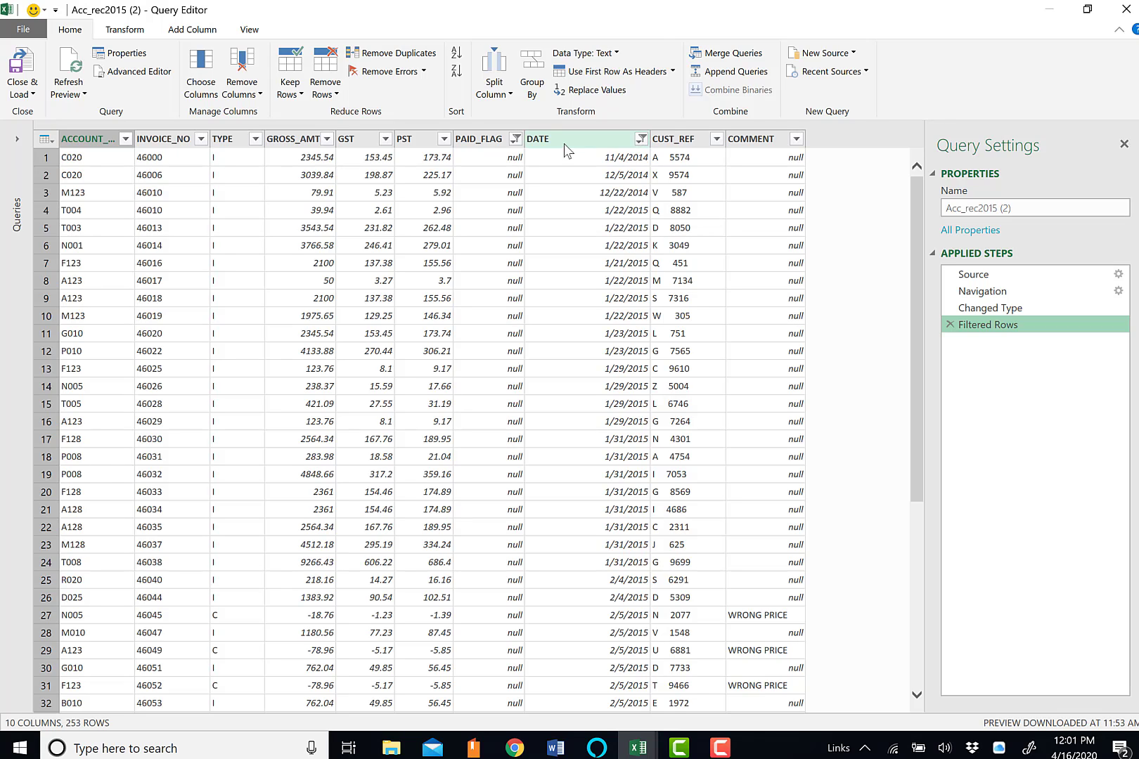
Recheck the values included by the PAID_FLAG and DATE column filters
{"action": "left_click", "coordinate": [516, 142]}
{"action": "left_click", "coordinate": [516, 142]}
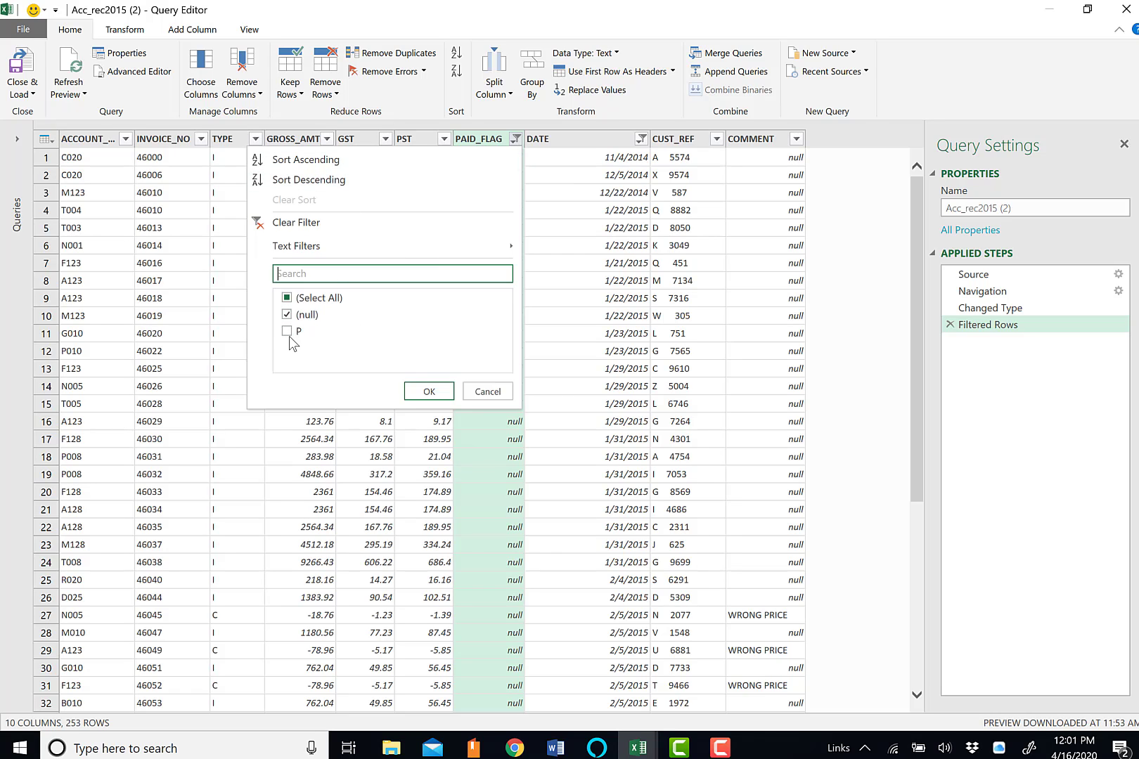
{"action": "left_click", "coordinate": [486, 392]}
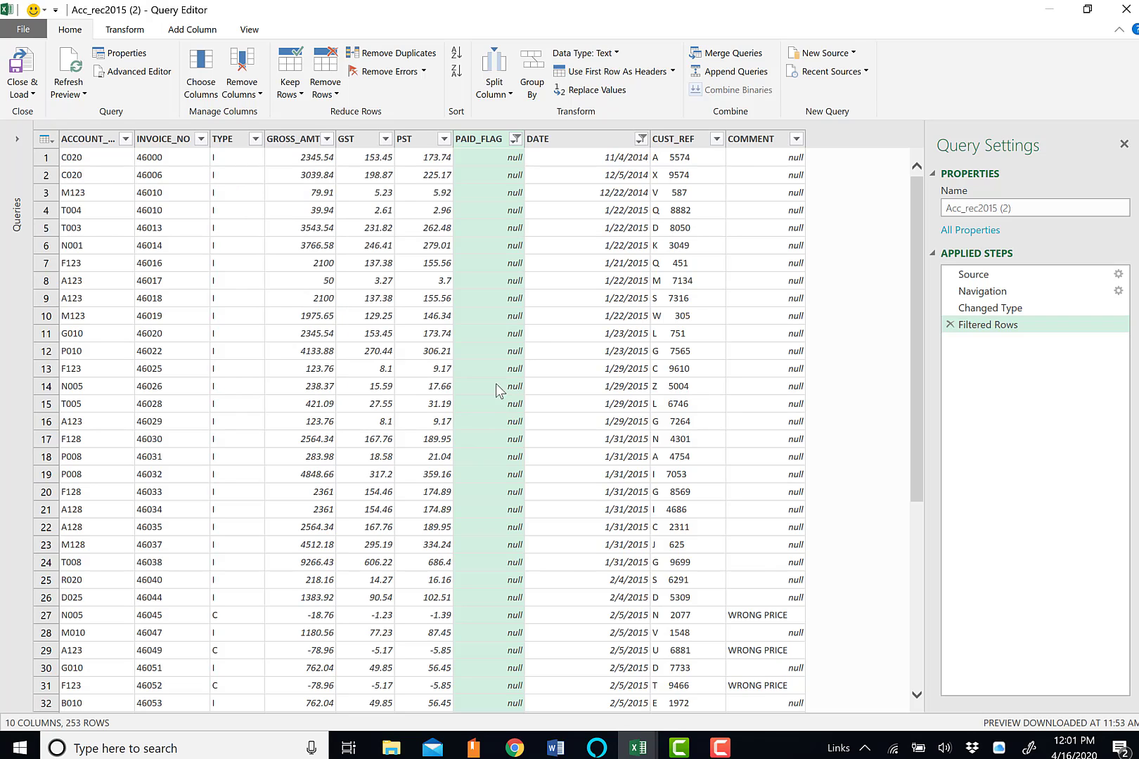
{"action": "left_click", "coordinate": [640, 144]}
{"action": "left_click", "coordinate": [640, 143]}
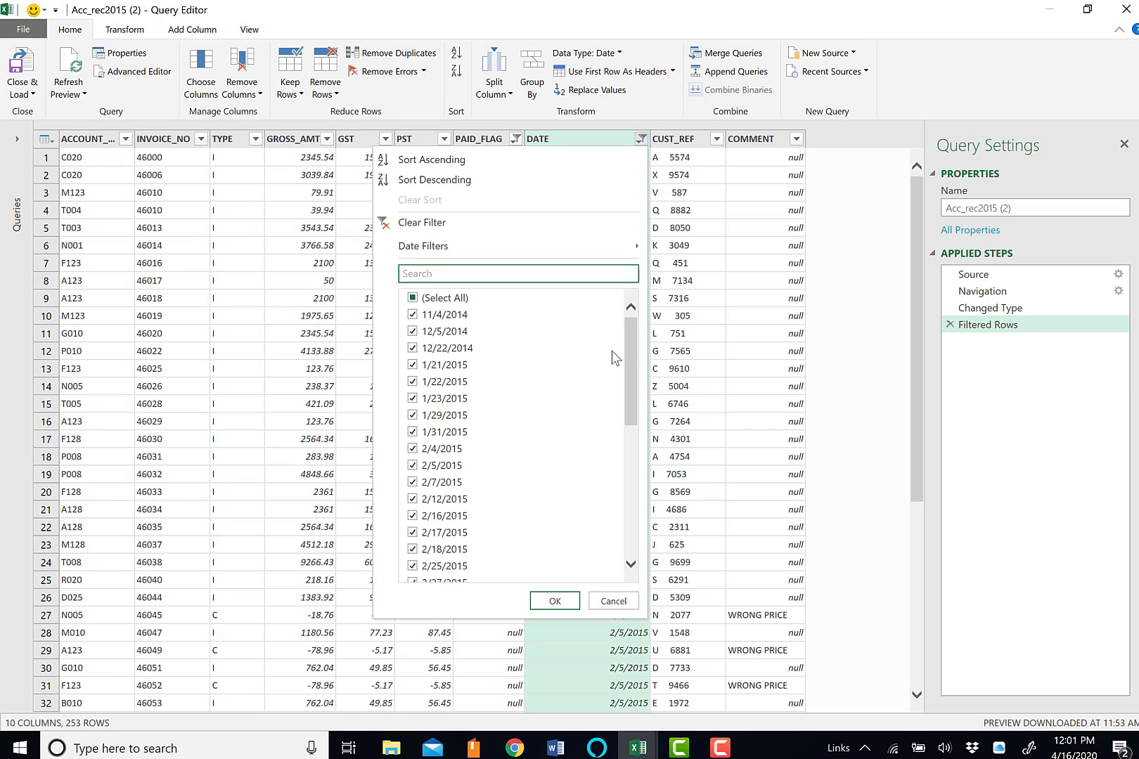
{"action": "left_click_drag", "start_coordinate": [631, 341], "coordinate": [639, 560]}
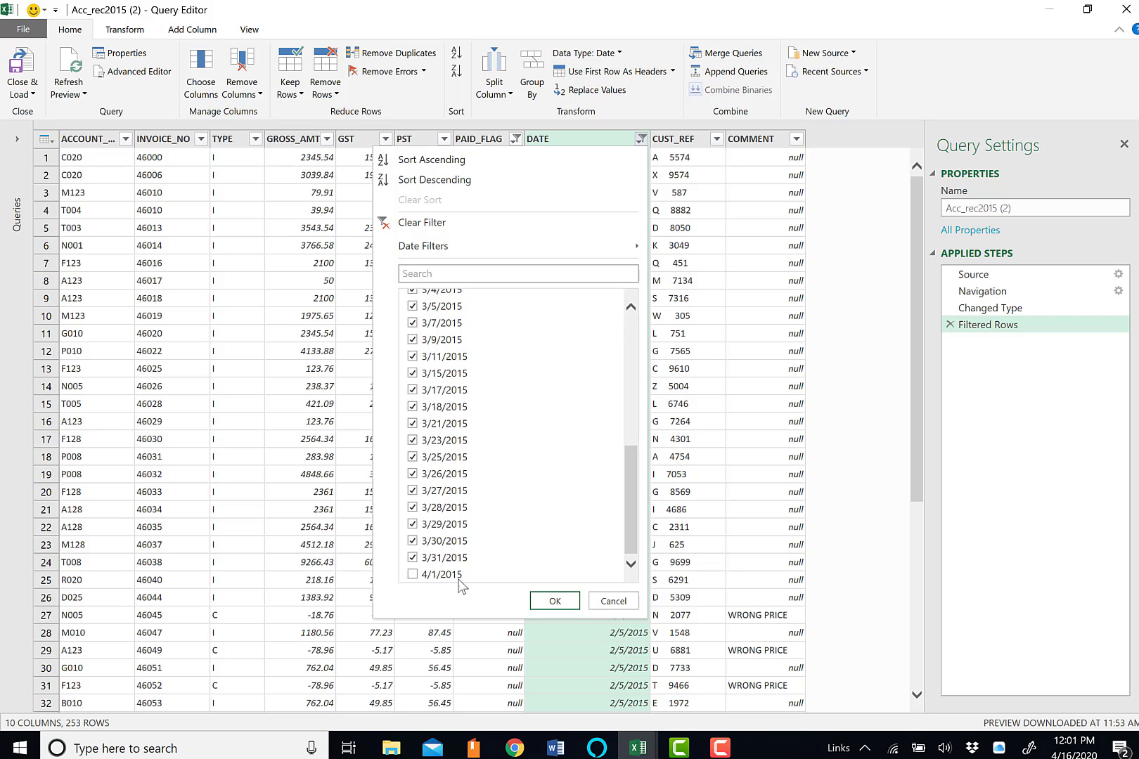
{"action": "left_click", "coordinate": [566, 599]}
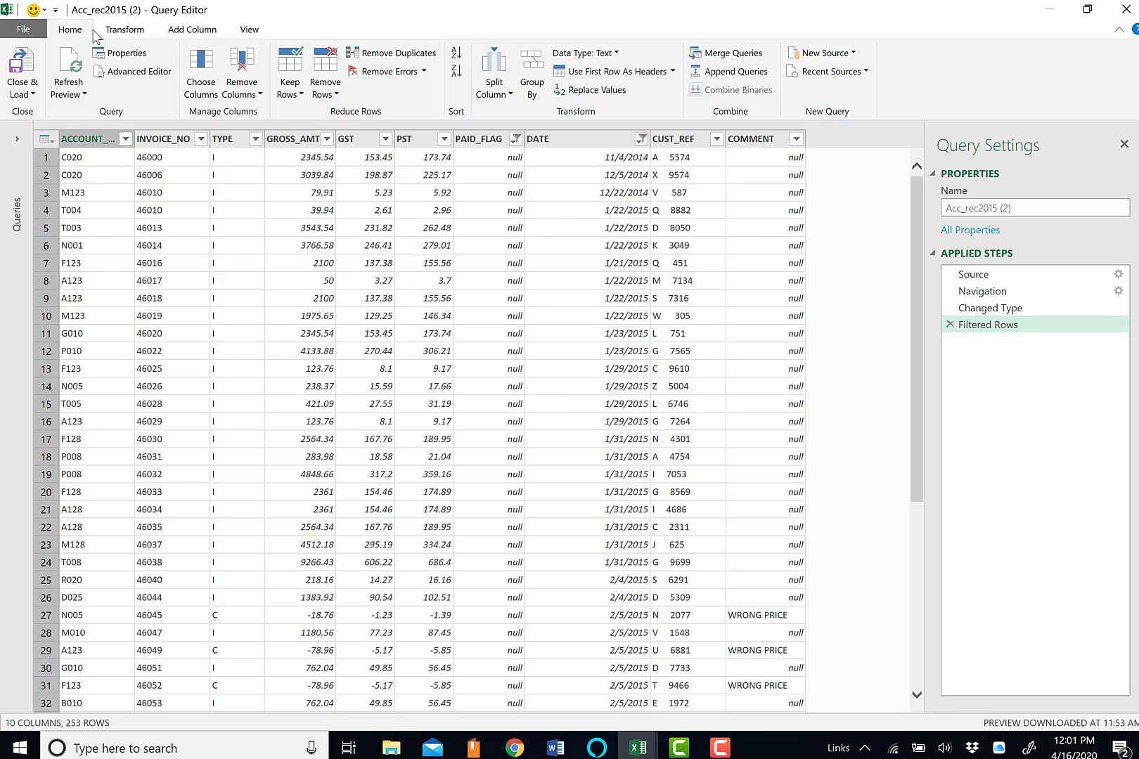
Close the query and load its filtered rows into the workbook
{"action": "left_click", "coordinate": [31, 65]}
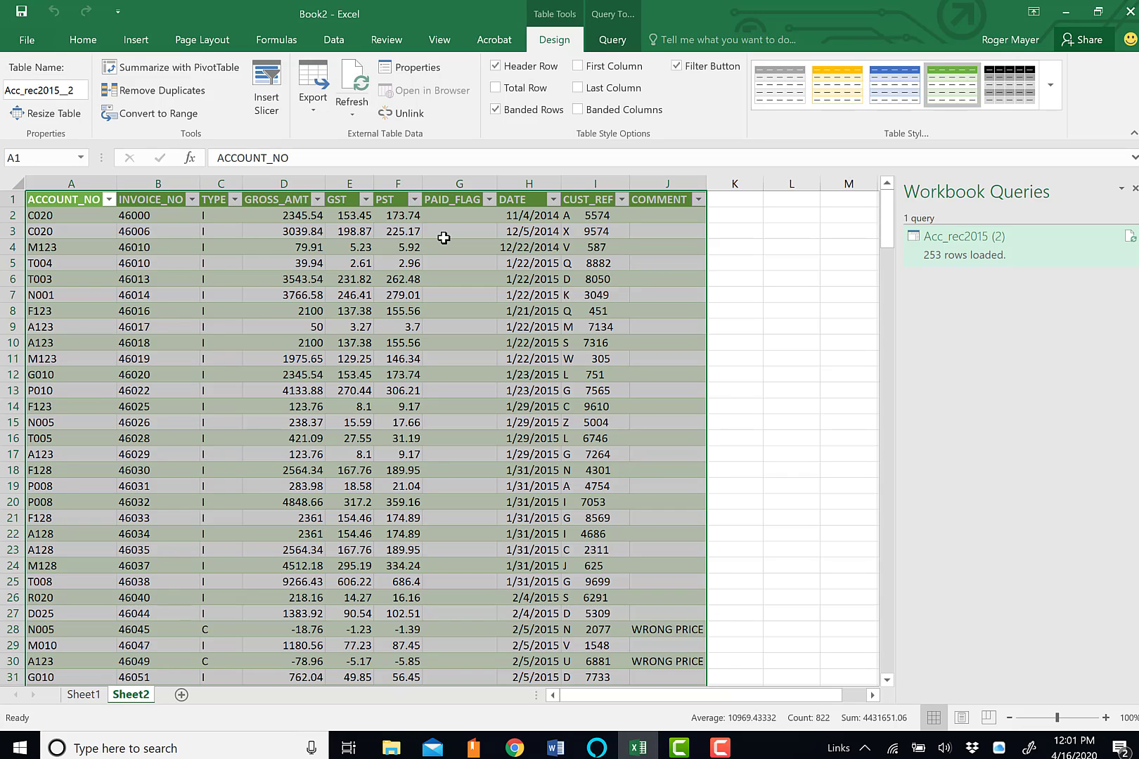
Check which PAID_FLAG values and DATE years and months the loaded table contains
{"action": "left_click", "coordinate": [488, 200]}
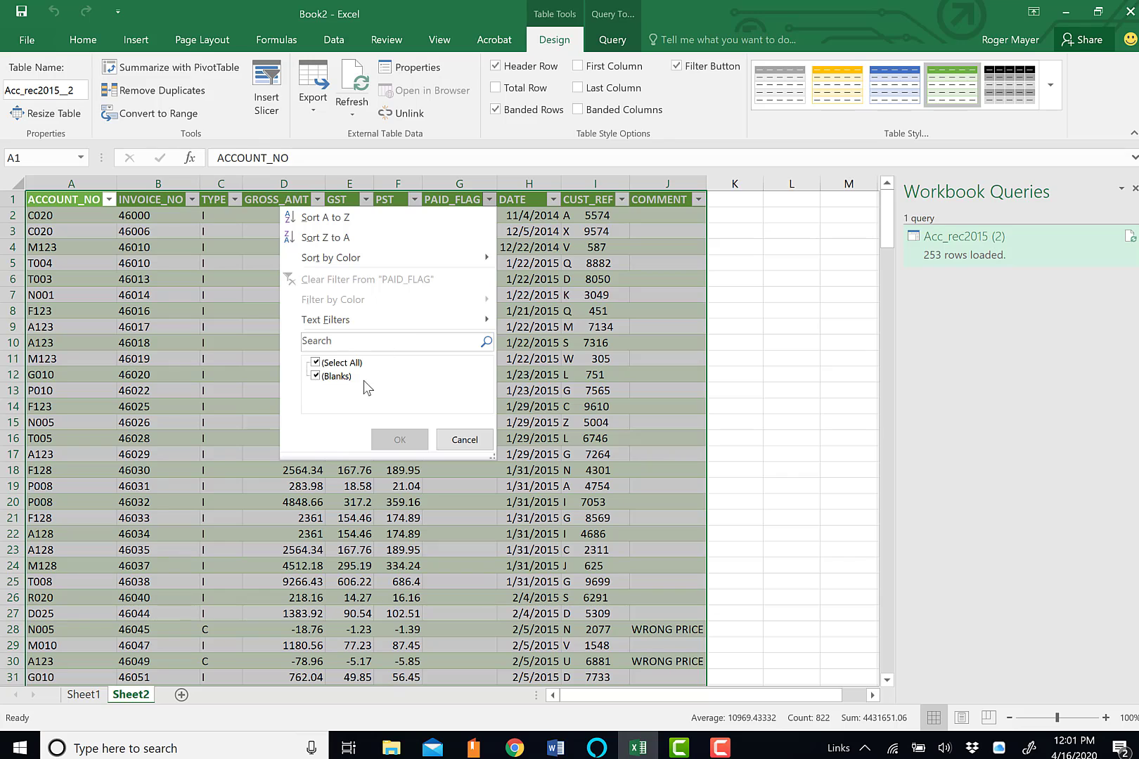
{"action": "left_click", "coordinate": [465, 440]}
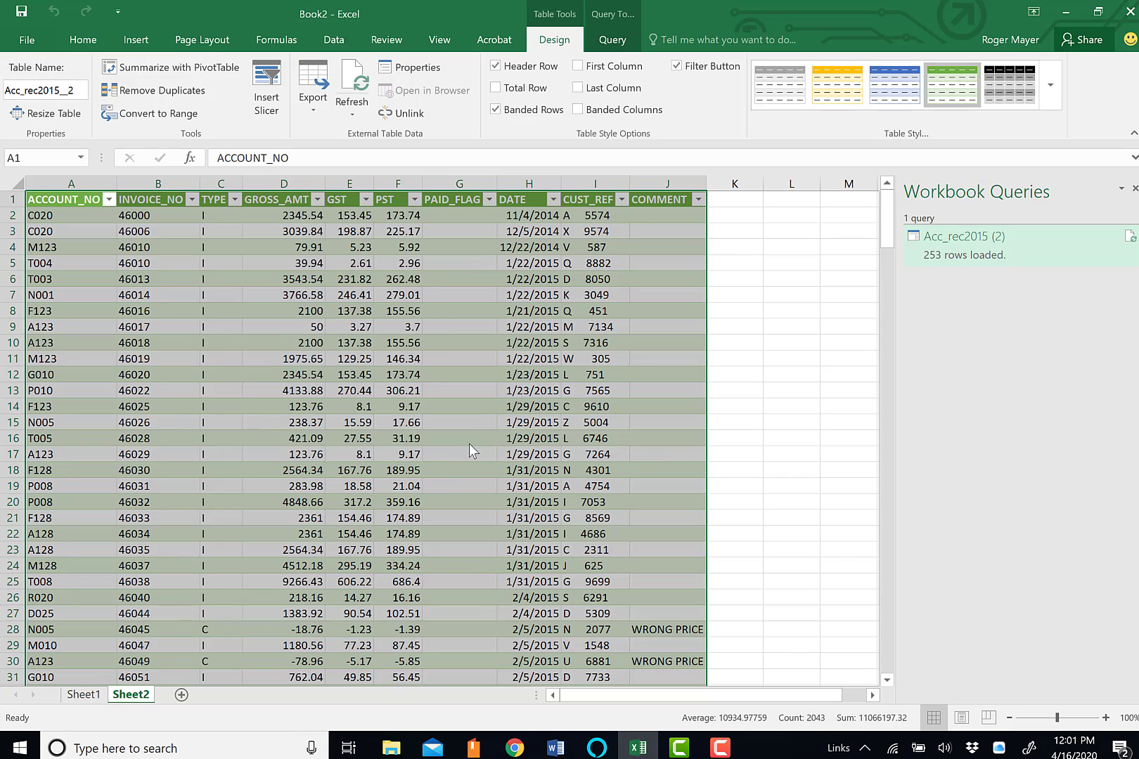
{"action": "left_click", "coordinate": [553, 200]}
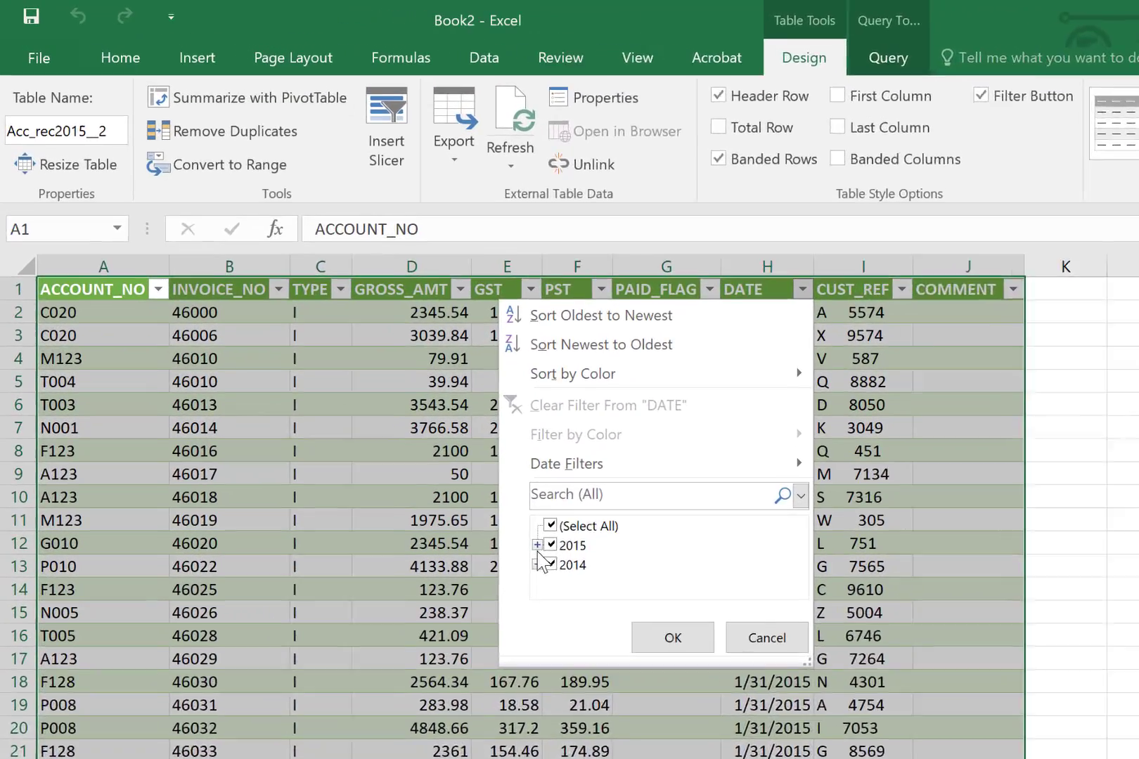
{"action": "left_click", "coordinate": [537, 545]}
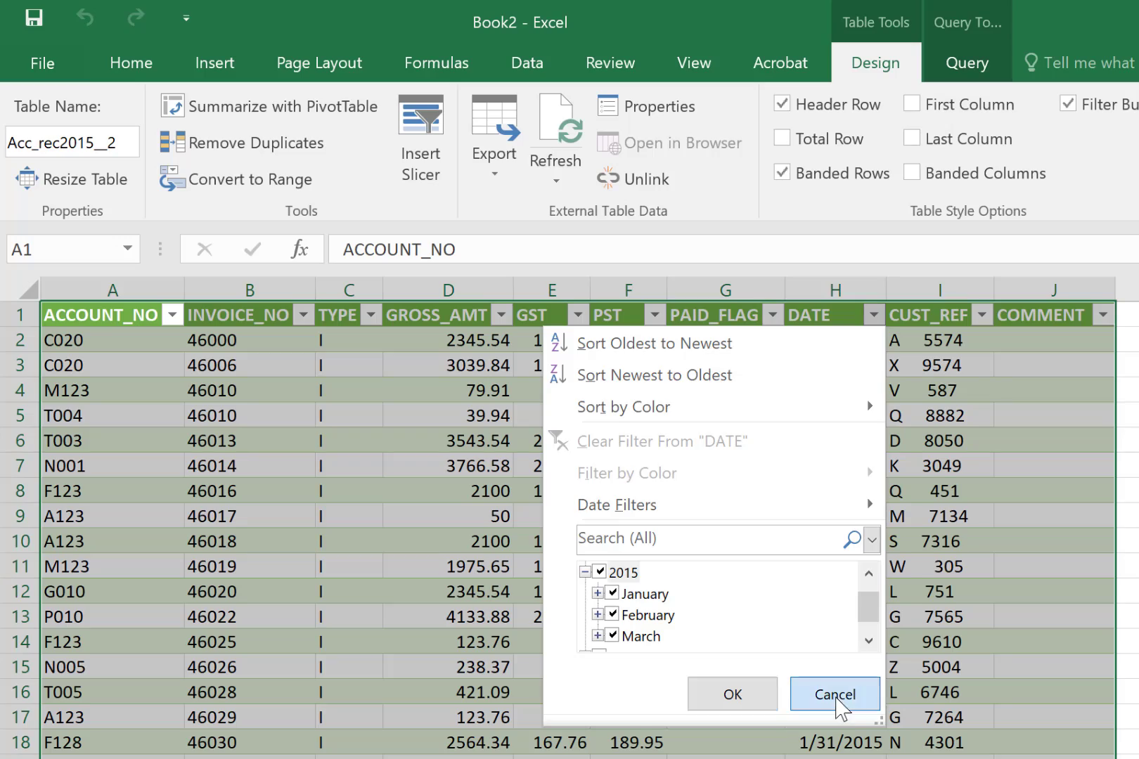
{"action": "left_click", "coordinate": [837, 699]}
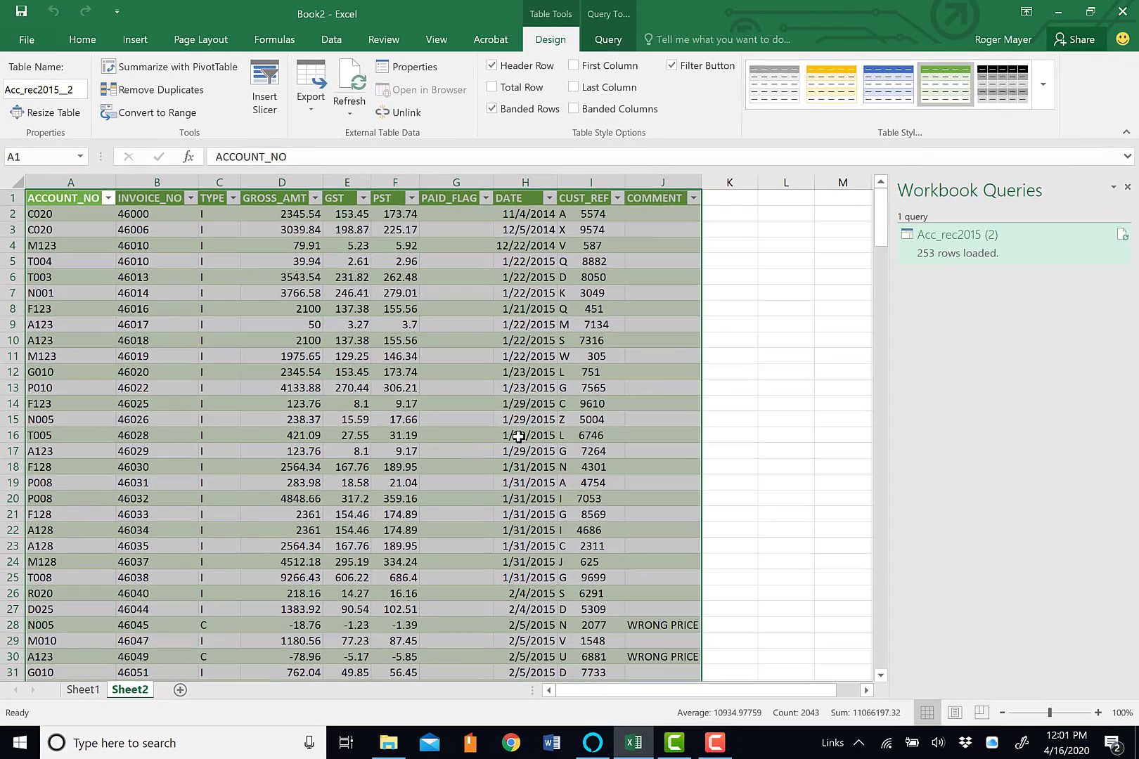
{"action": "left_click", "coordinate": [536, 437]}
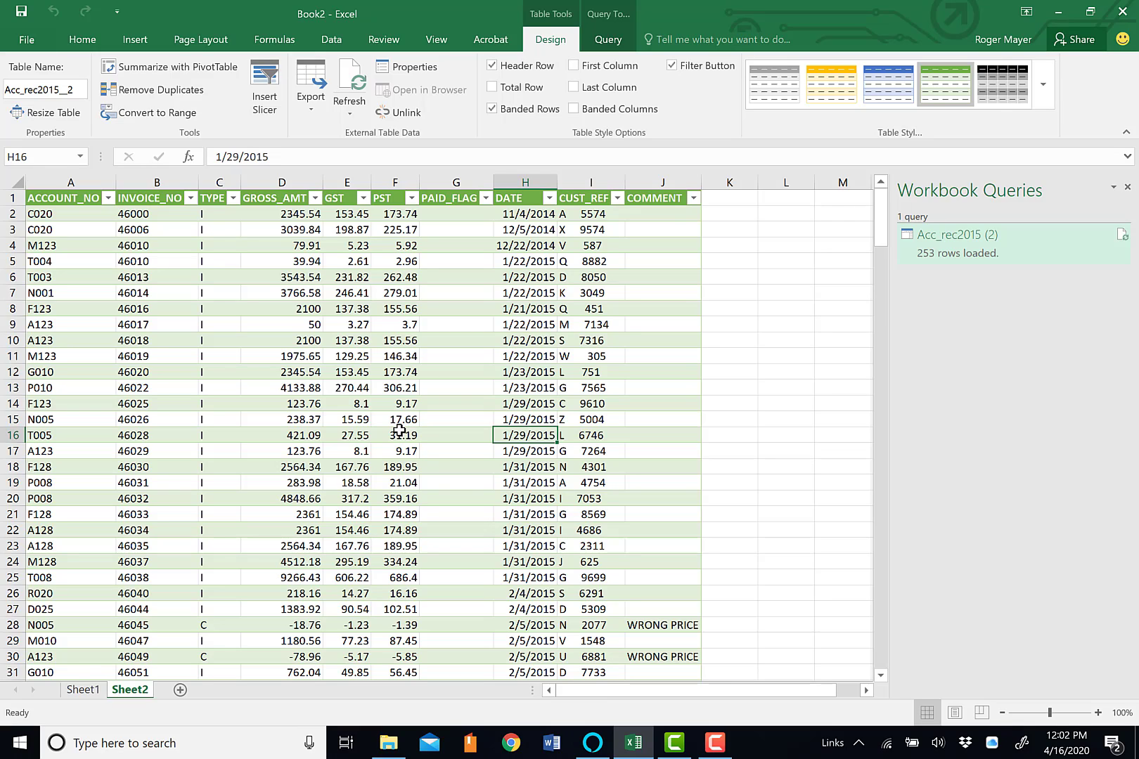
Create a new query from the "customer list" text file in the accounts receivable folder
{"action": "left_click", "coordinate": [334, 42]}
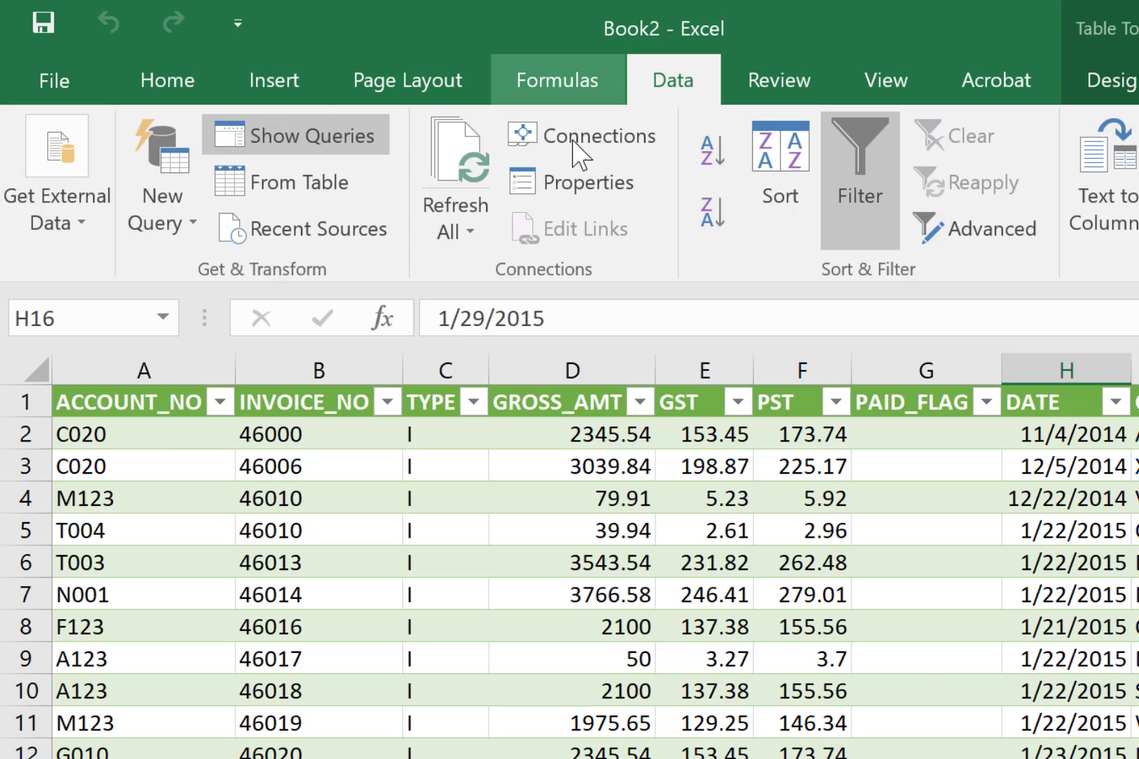
{"action": "left_click", "coordinate": [173, 175]}
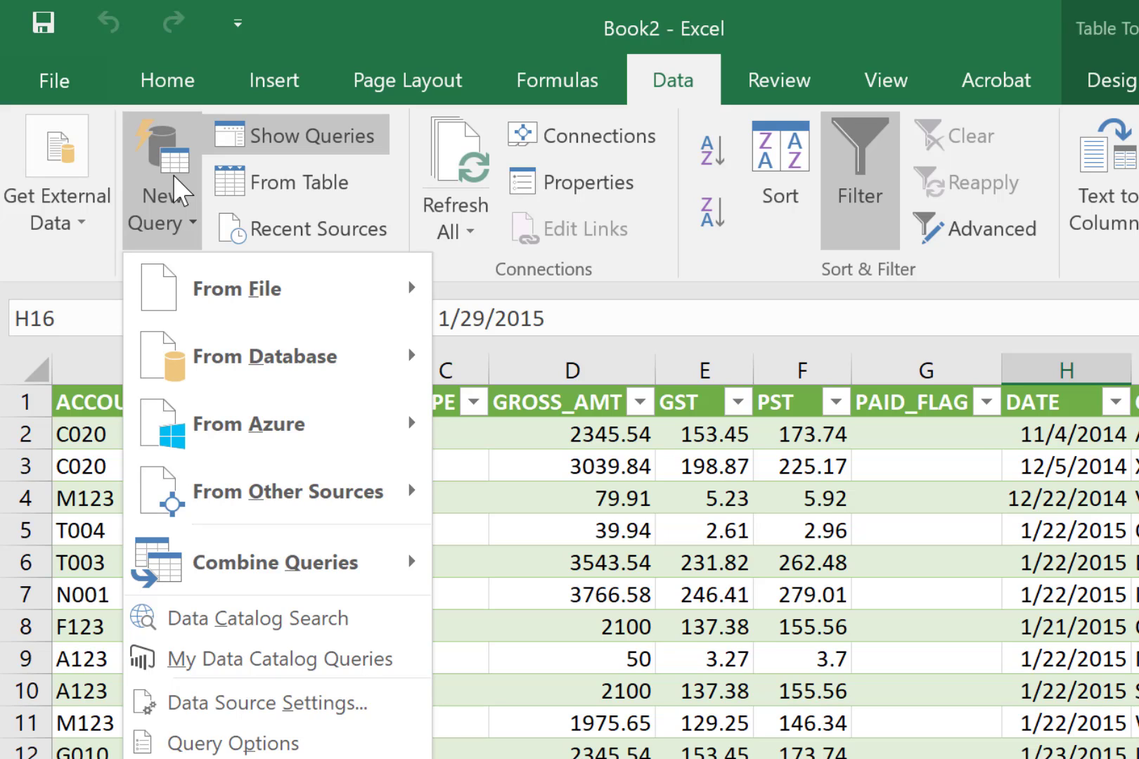
{"action": "mouse_move", "coordinate": [216, 271]}
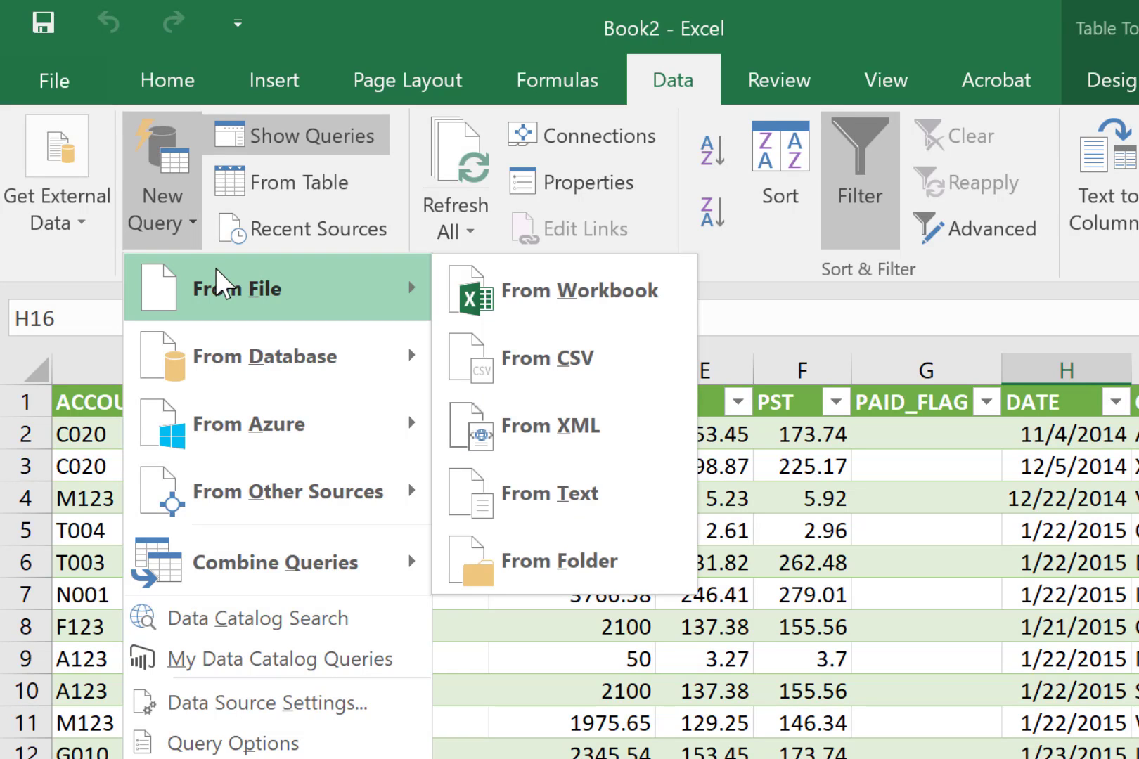
{"action": "left_click", "coordinate": [583, 483]}
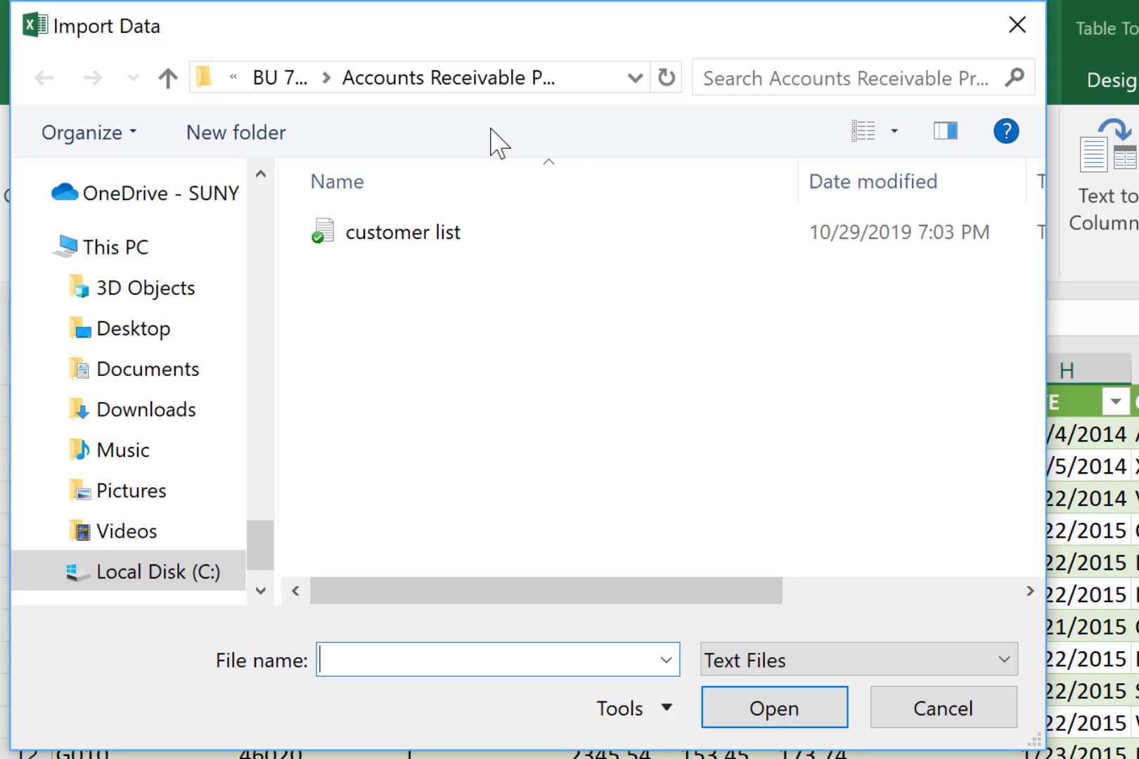
{"action": "double_click", "coordinate": [437, 239]}
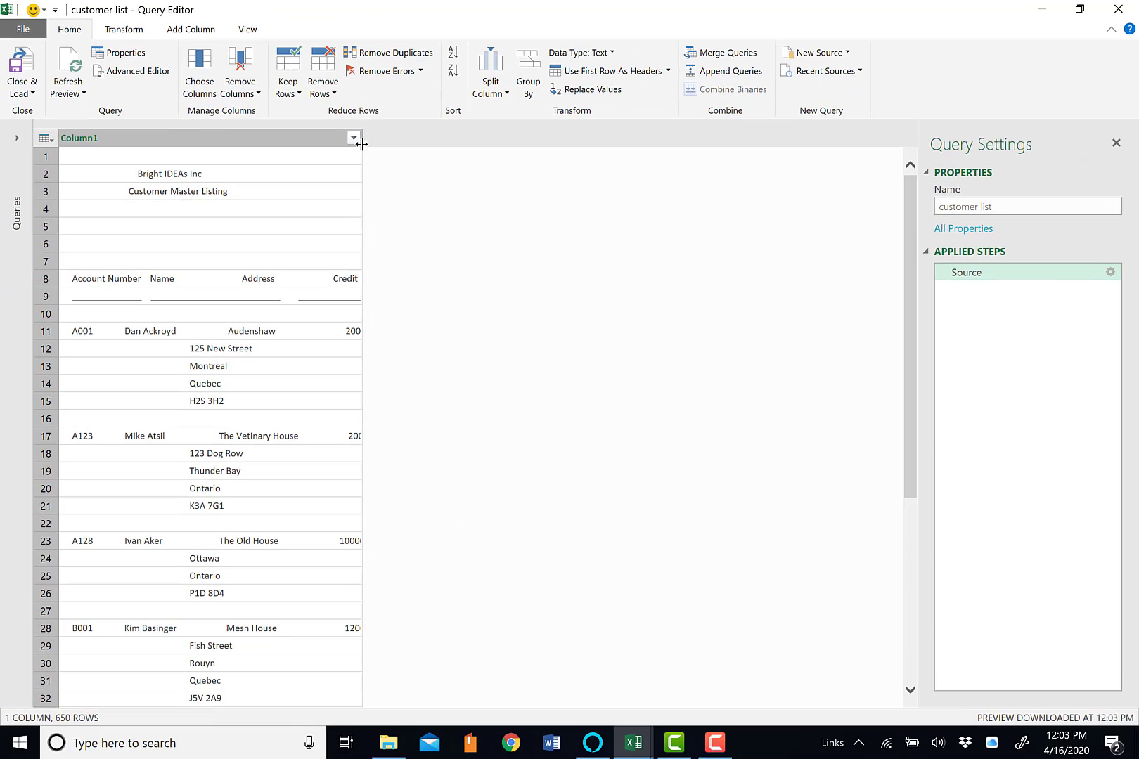
Widen Column1 and examine how the headings, addresses and credit limits are laid out in the customer listing
{"action": "left_click_drag", "start_coordinate": [361, 144], "coordinate": [518, 145]}
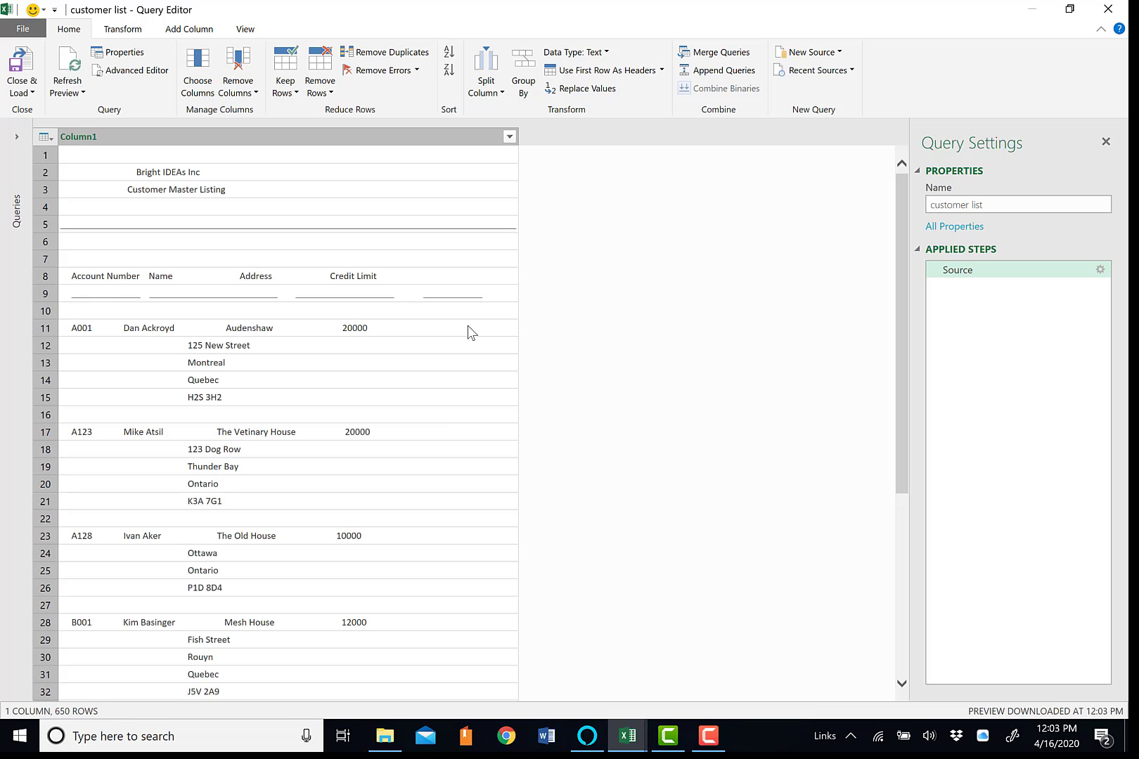
{"action": "left_click", "coordinate": [197, 137]}
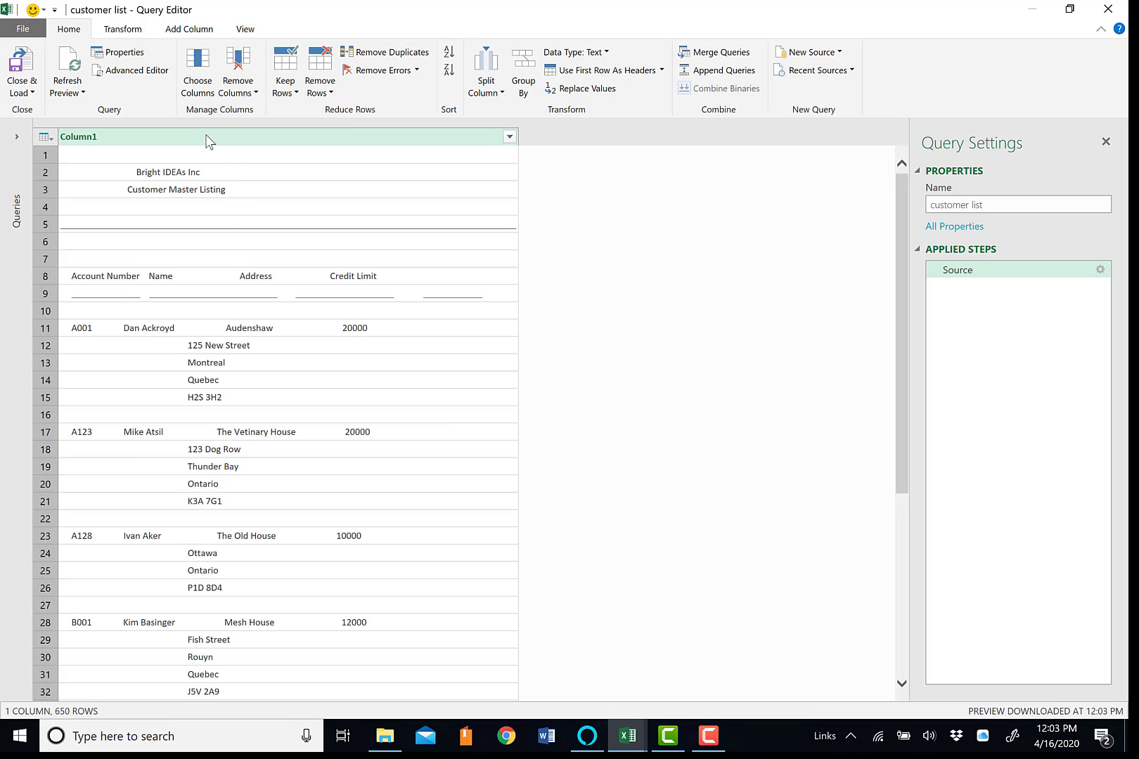
{"action": "scroll", "coordinate": [300, 376], "scroll_direction": "down", "scroll_amount": 20}
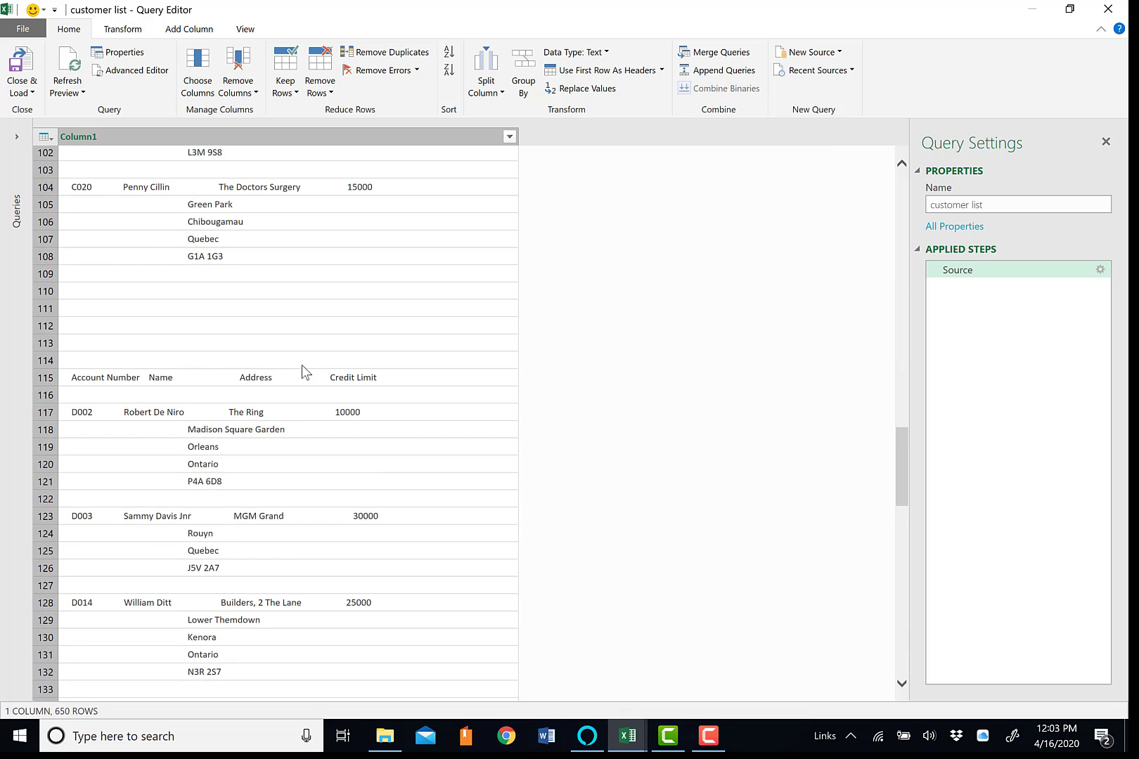
{"action": "scroll", "coordinate": [302, 365], "scroll_direction": "down", "scroll_amount": 20}
{"action": "scroll", "coordinate": [305, 368], "scroll_direction": "up", "scroll_amount": 20}
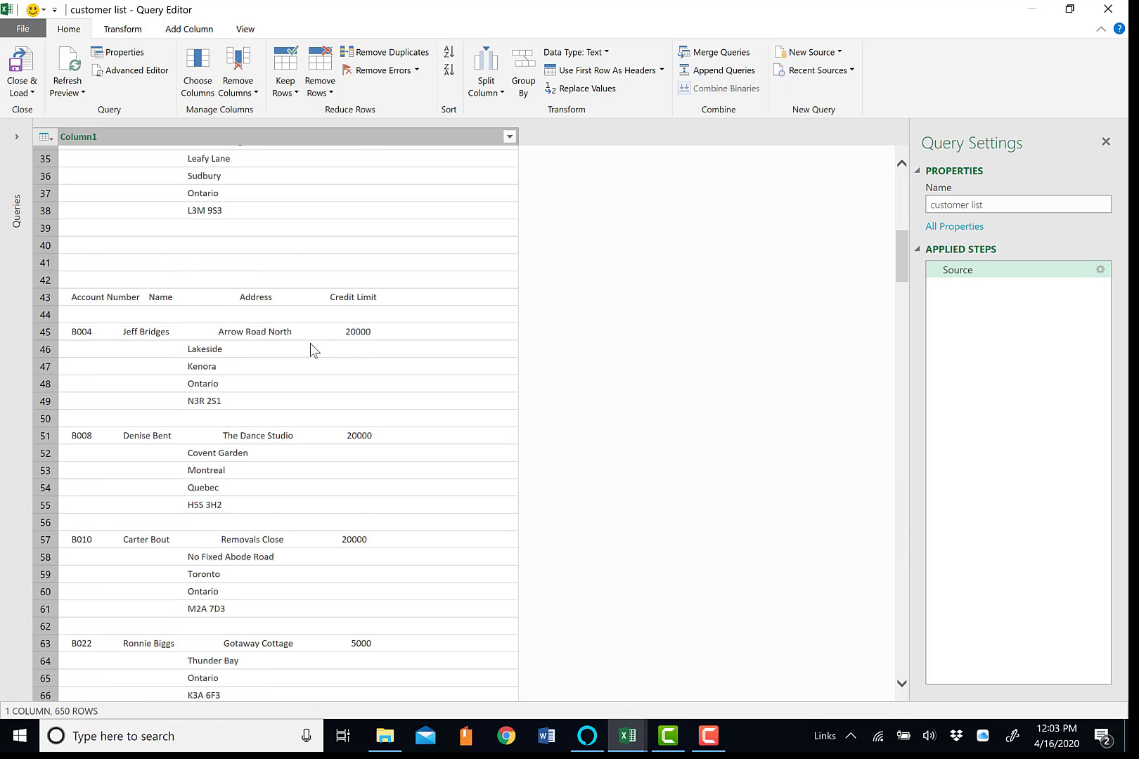
{"action": "scroll", "coordinate": [311, 350], "scroll_direction": "up", "scroll_amount": 11}
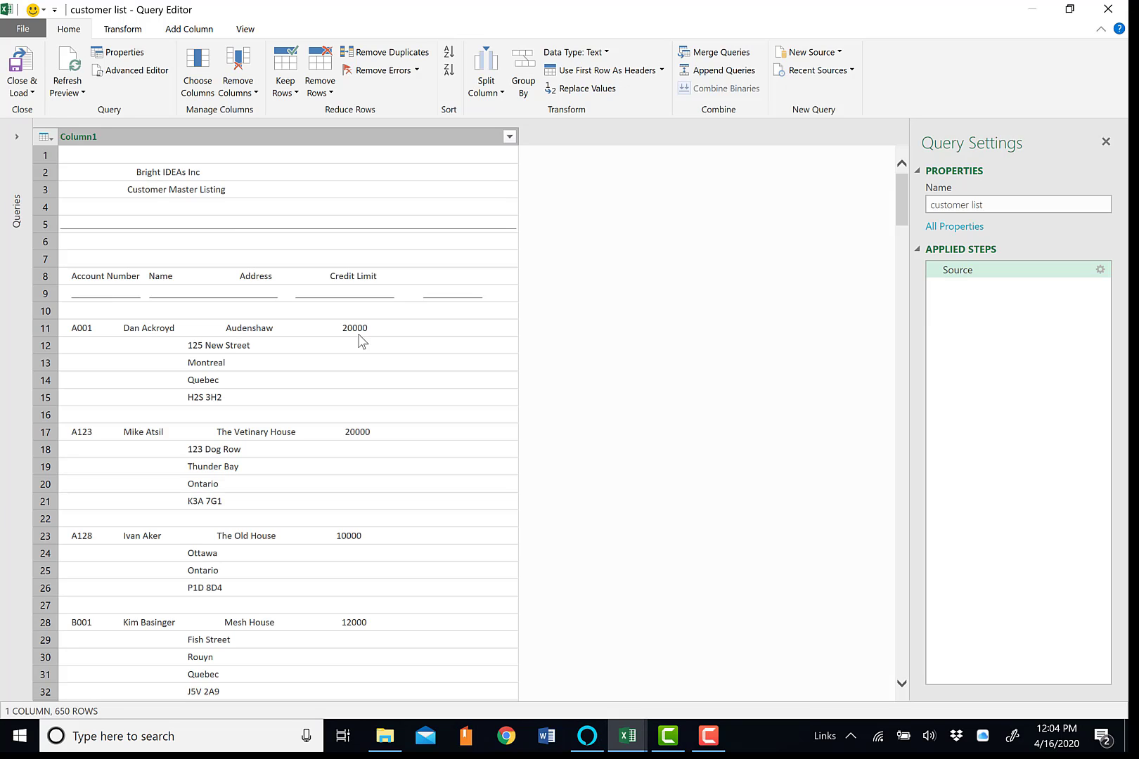
Split Column1 by number of characters at 10, once, as far left as possible
{"action": "left_click", "coordinate": [135, 32]}
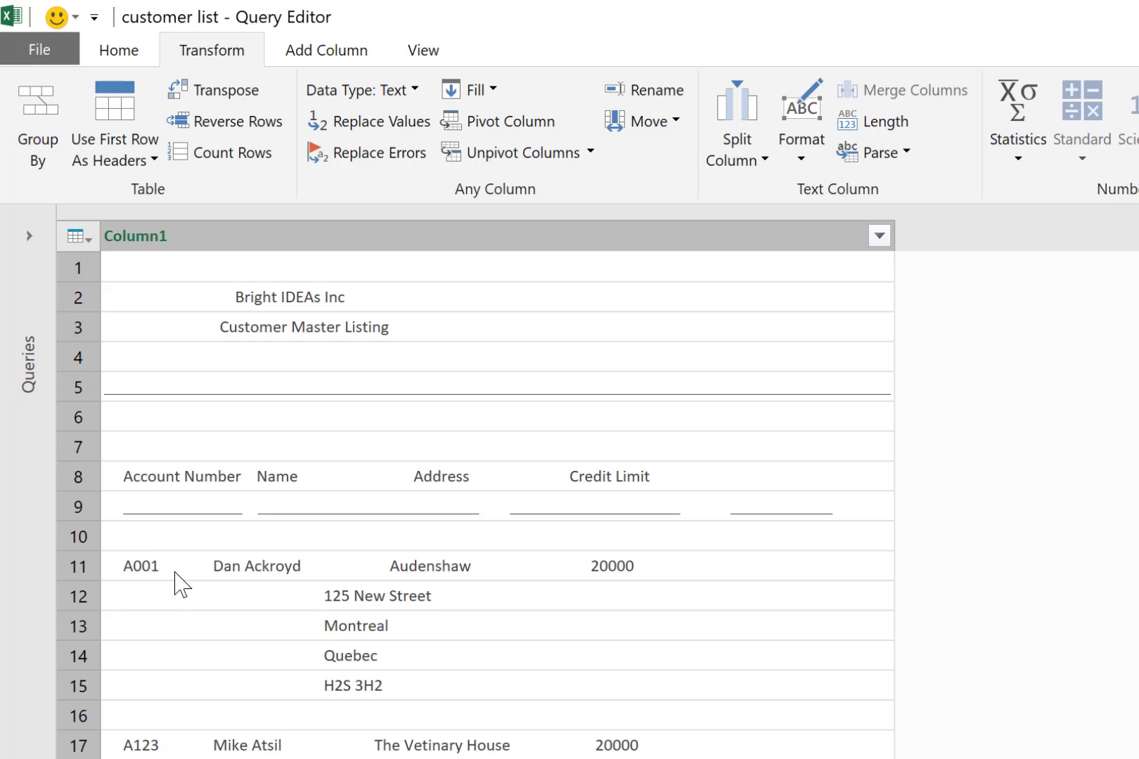
{"action": "left_click", "coordinate": [351, 239]}
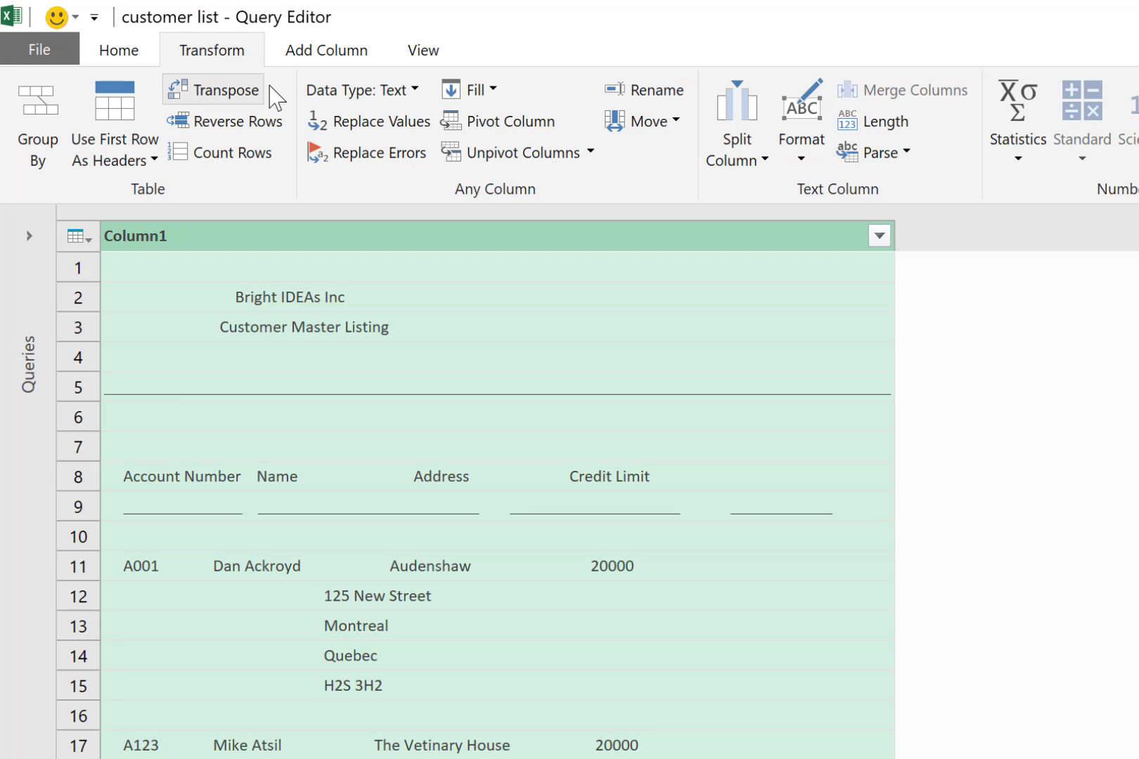
{"action": "left_click", "coordinate": [747, 130]}
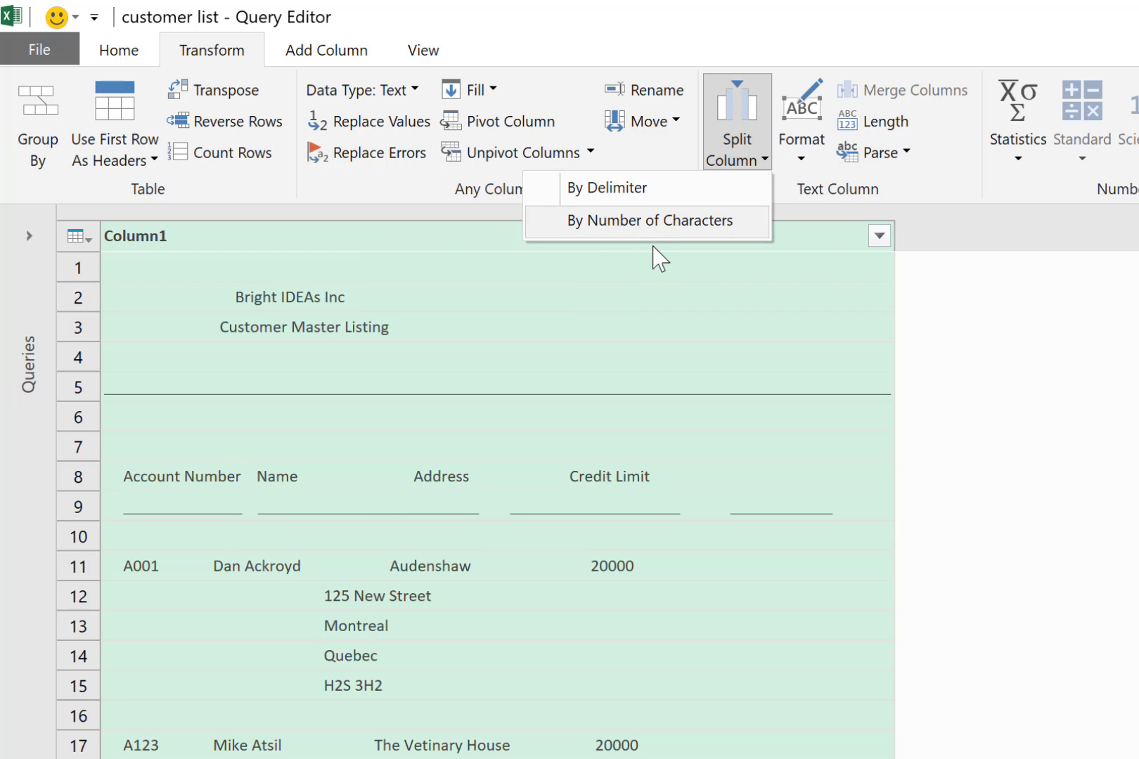
{"action": "left_click", "coordinate": [686, 221]}
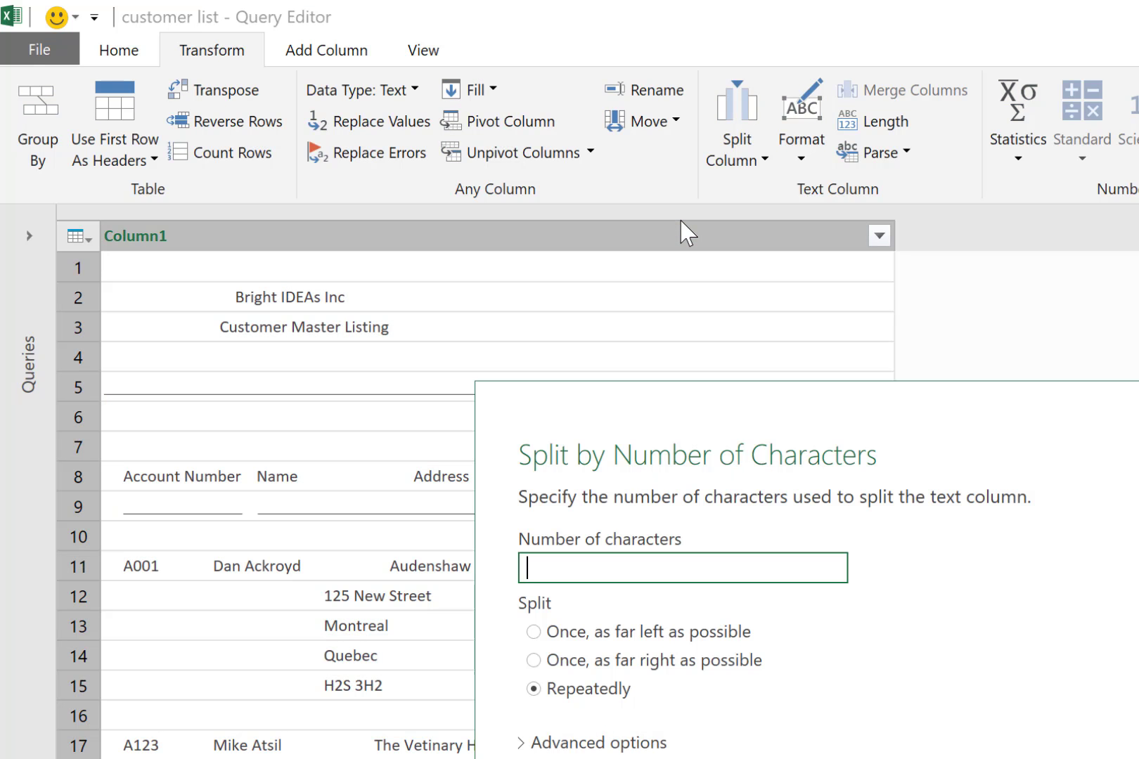
{"action": "left_click", "coordinate": [755, 570]}
{"action": "type", "text": "10"}
{"action": "left_click", "coordinate": [533, 633]}
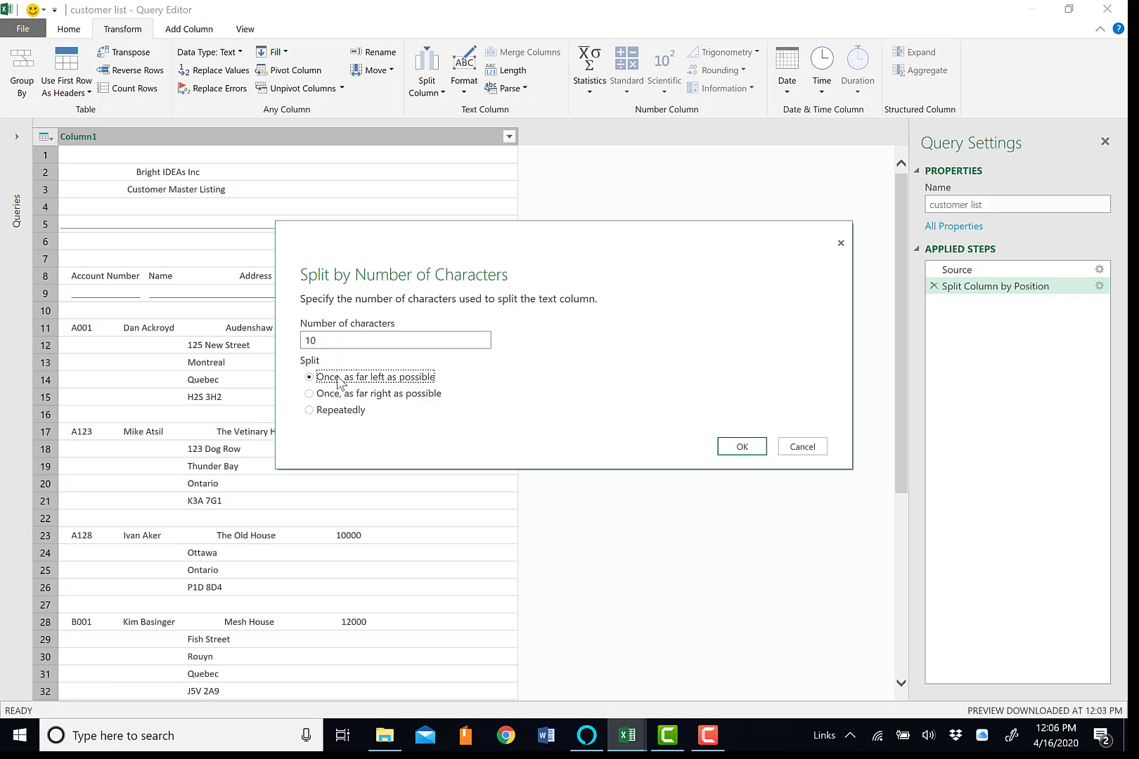
{"action": "left_click", "coordinate": [740, 448]}
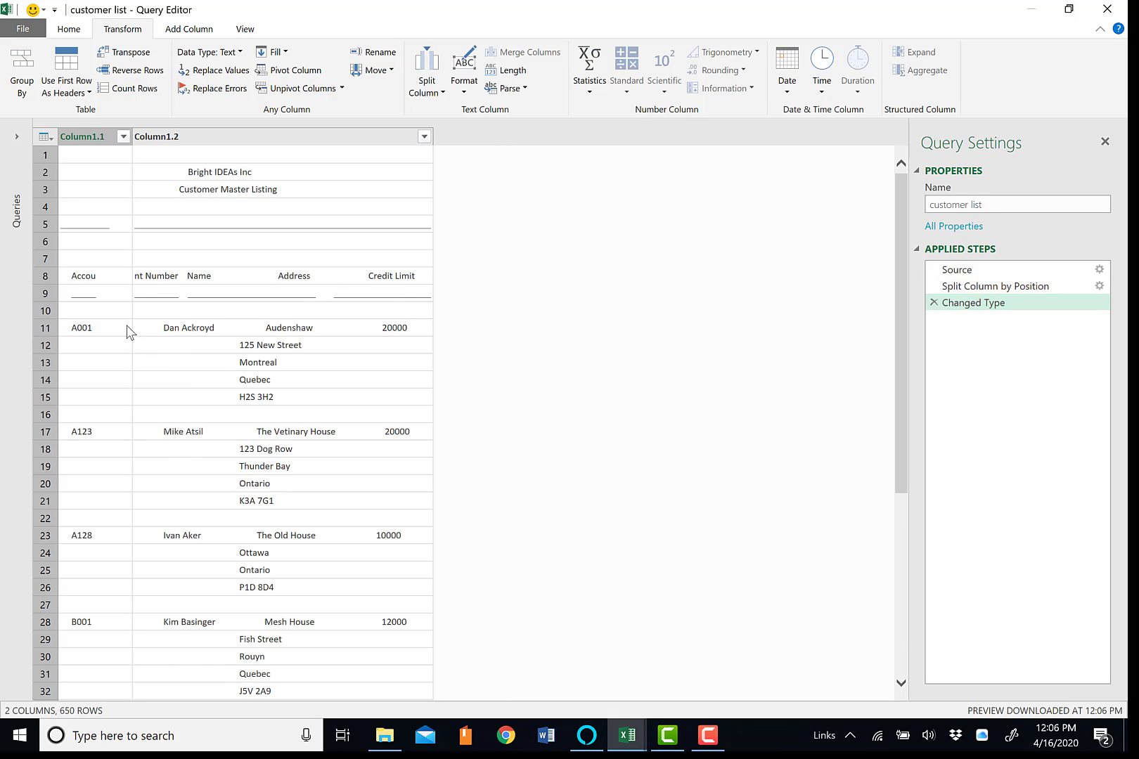
{"action": "scroll", "coordinate": [118, 443], "scroll_direction": "down", "scroll_amount": 4}
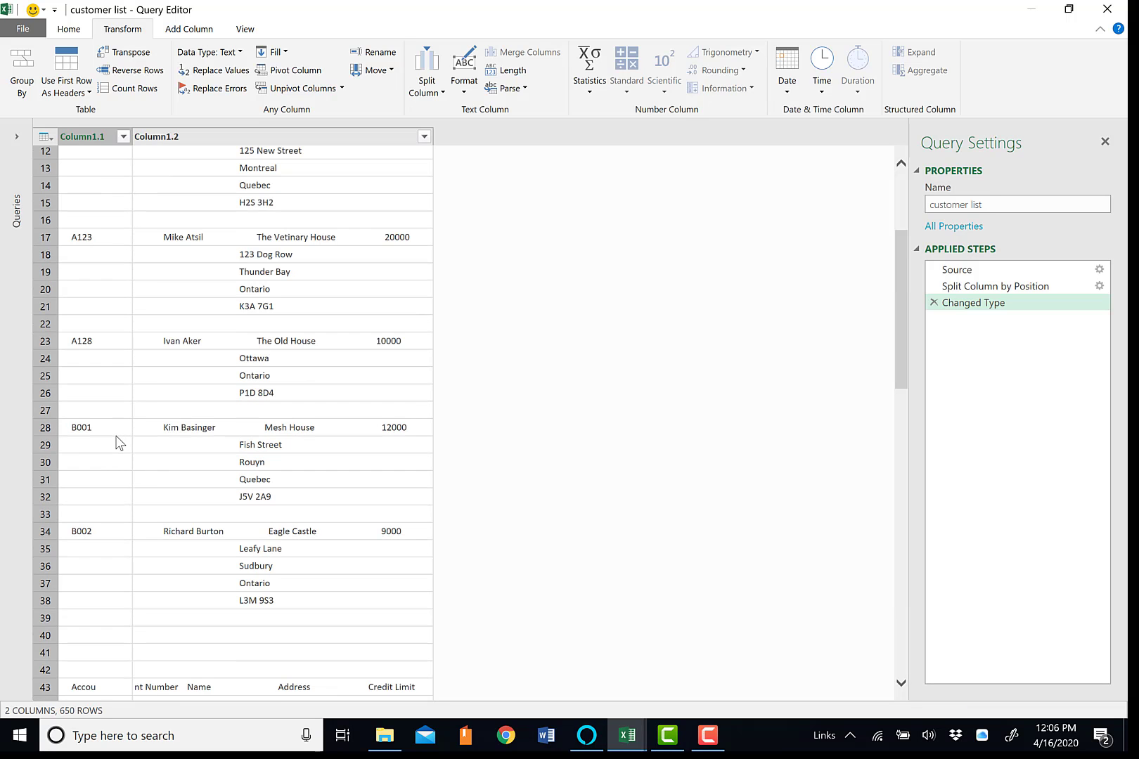
Rename Column1.1 of the customer list query as "Account number"
{"action": "scroll", "coordinate": [119, 443], "scroll_direction": "down", "scroll_amount": 20}
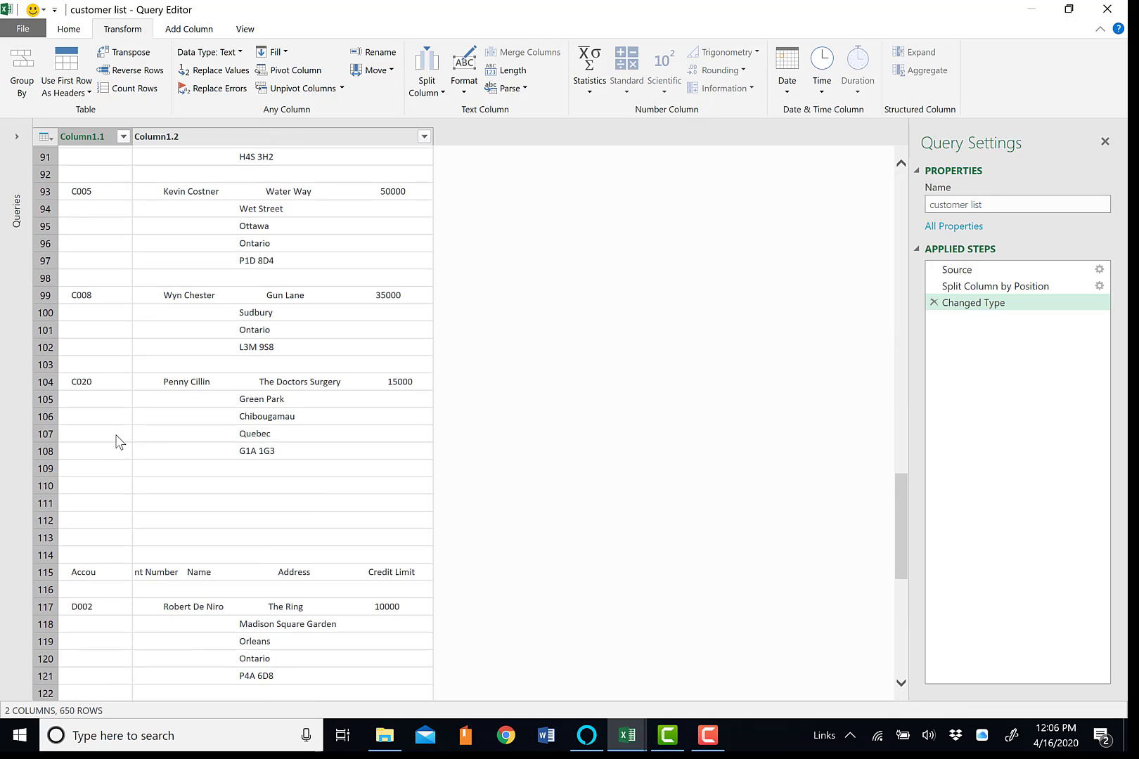
{"action": "scroll", "coordinate": [116, 435], "scroll_direction": "down", "scroll_amount": 7}
{"action": "scroll", "coordinate": [122, 415], "scroll_direction": "up", "scroll_amount": 20}
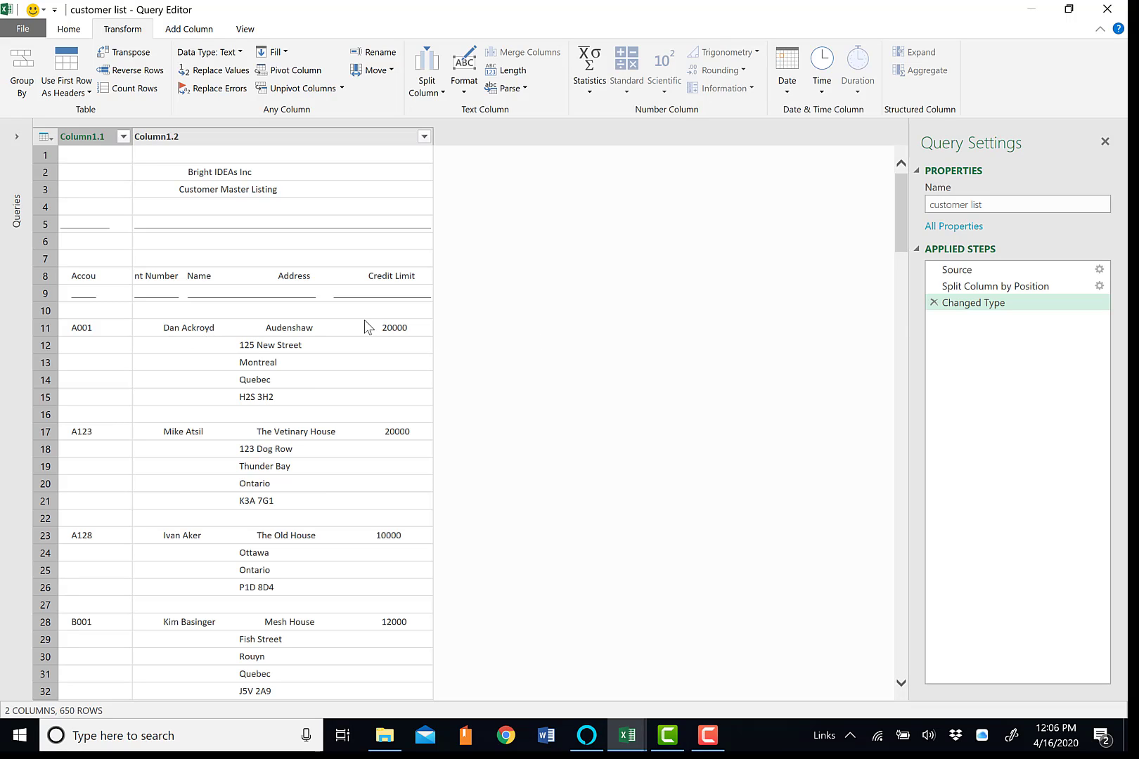
{"action": "double_click", "coordinate": [95, 140]}
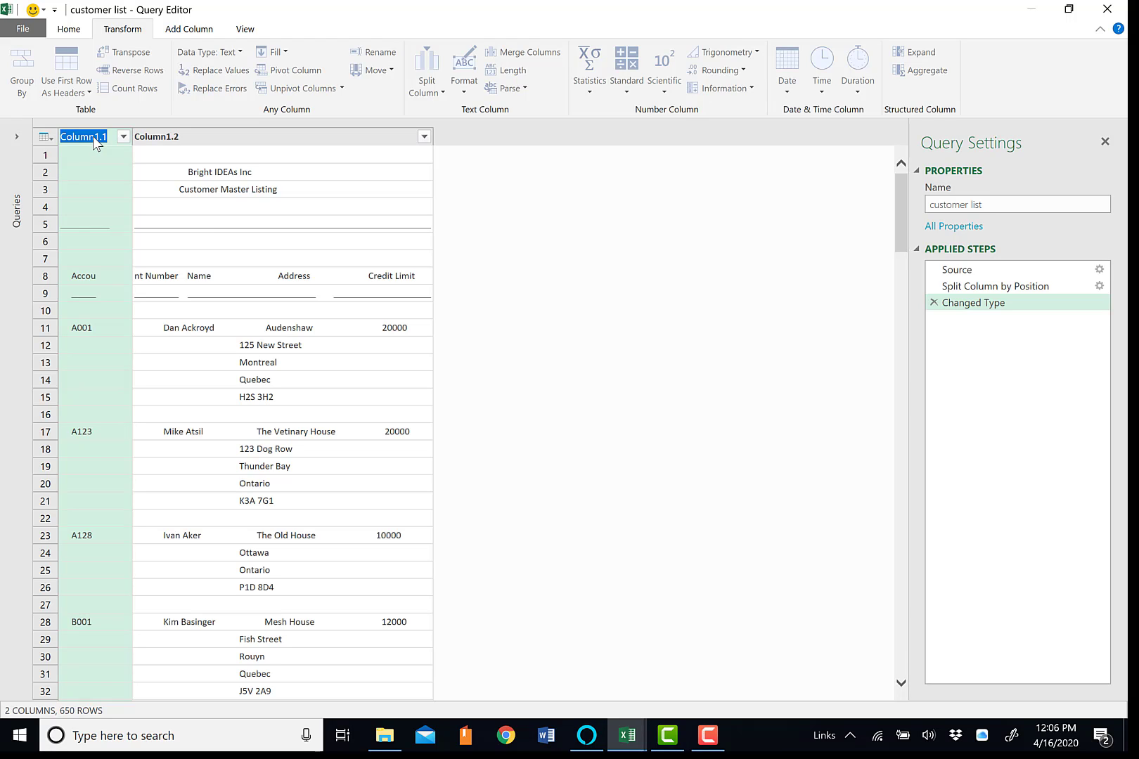
{"action": "type", "text": "Account"}
{"action": "type", "text": " number"}
{"action": "key", "text": "Return"}
Trim the surrounding spaces from the text in the Account number column
{"action": "left_click", "coordinate": [226, 279]}
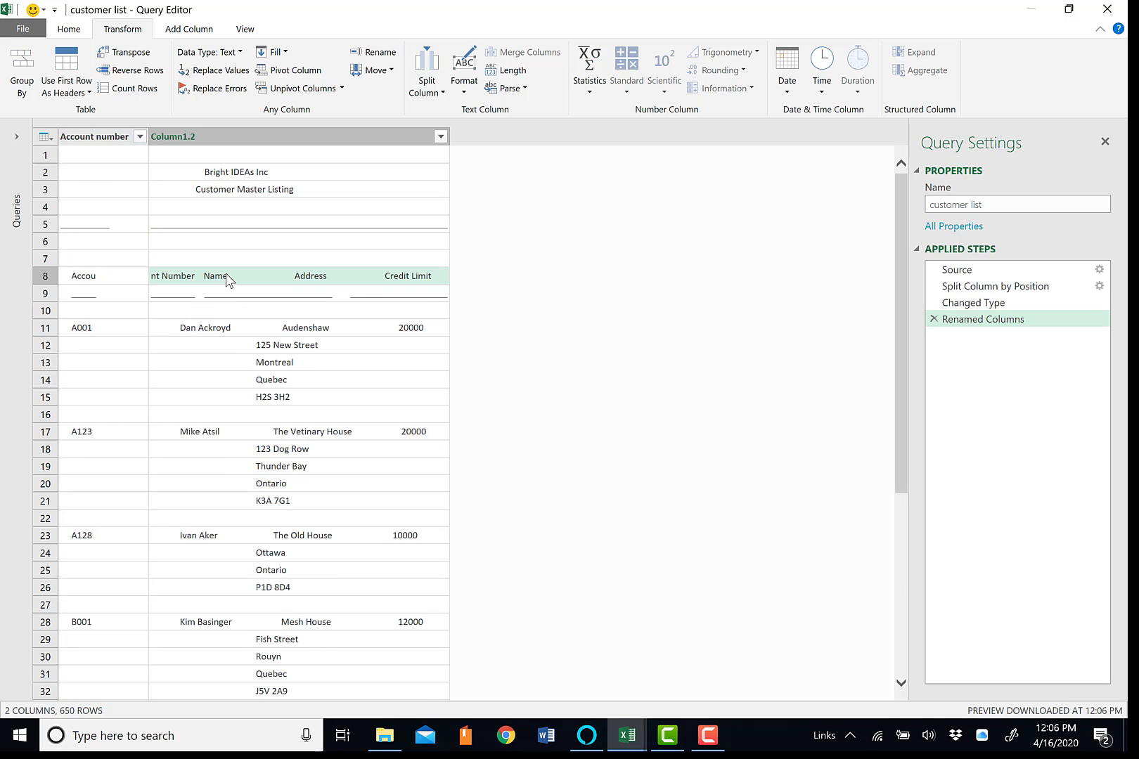
{"action": "left_click", "coordinate": [101, 140]}
{"action": "right_click", "coordinate": [102, 139]}
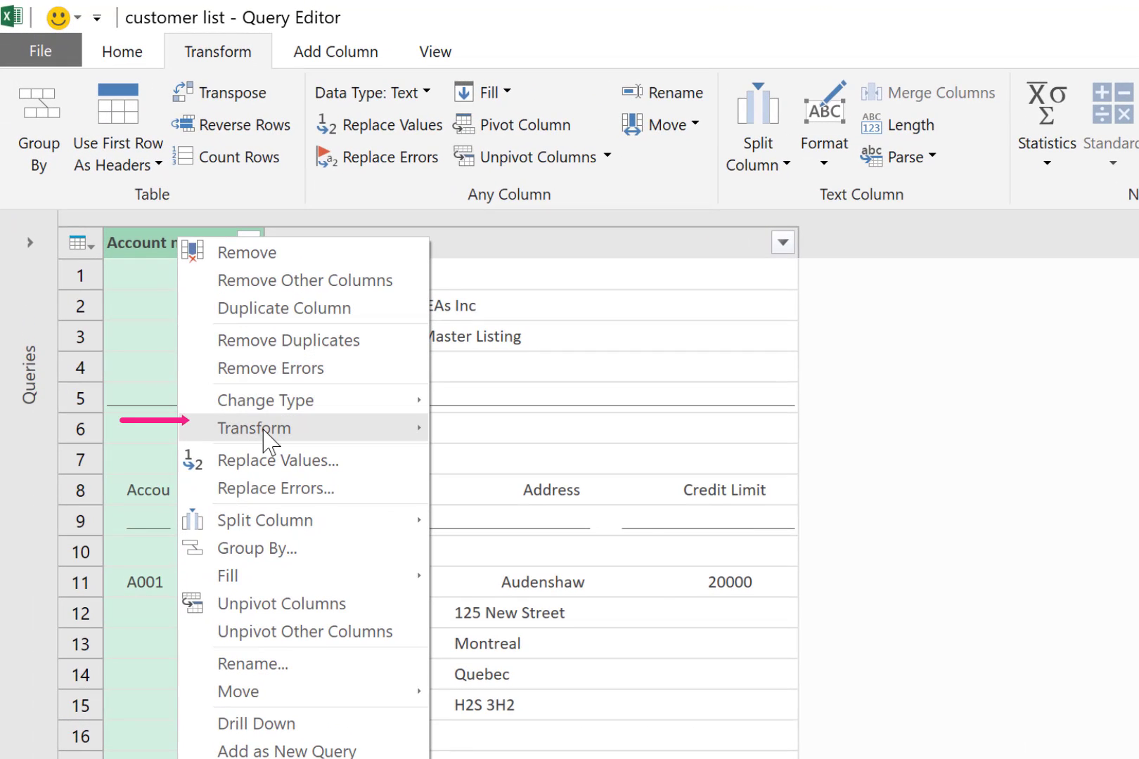
{"action": "mouse_move", "coordinate": [264, 430]}
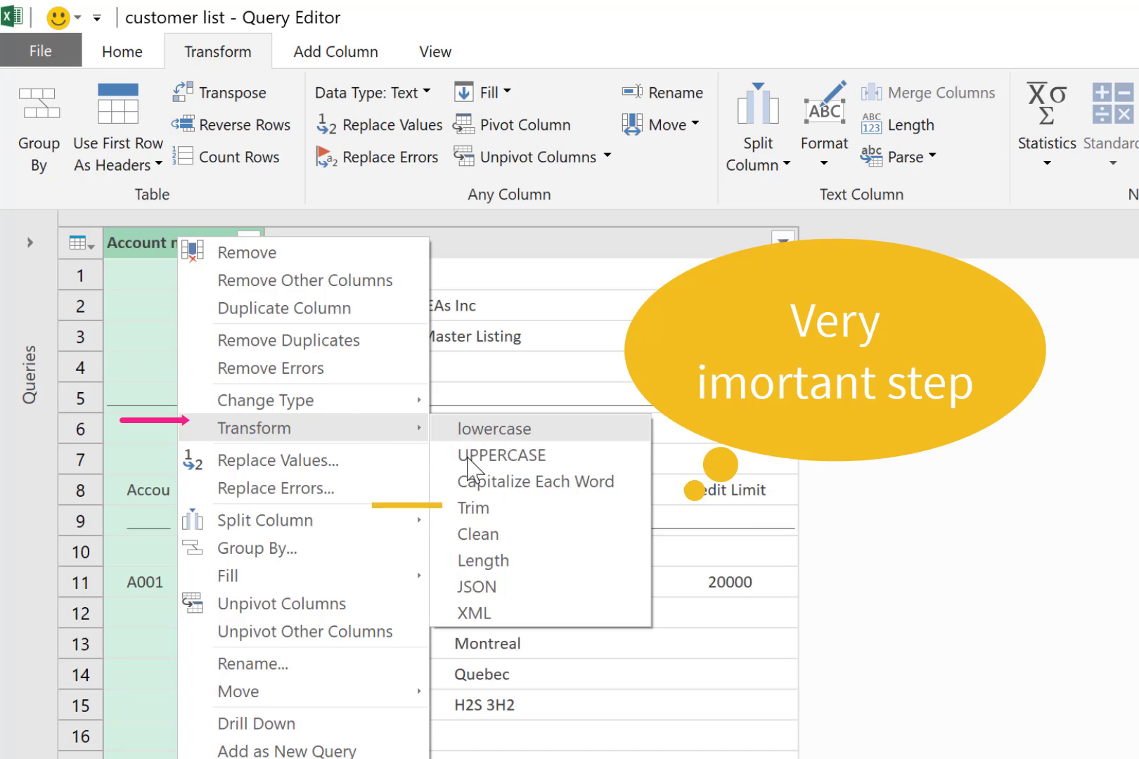
{"action": "left_click", "coordinate": [486, 508]}
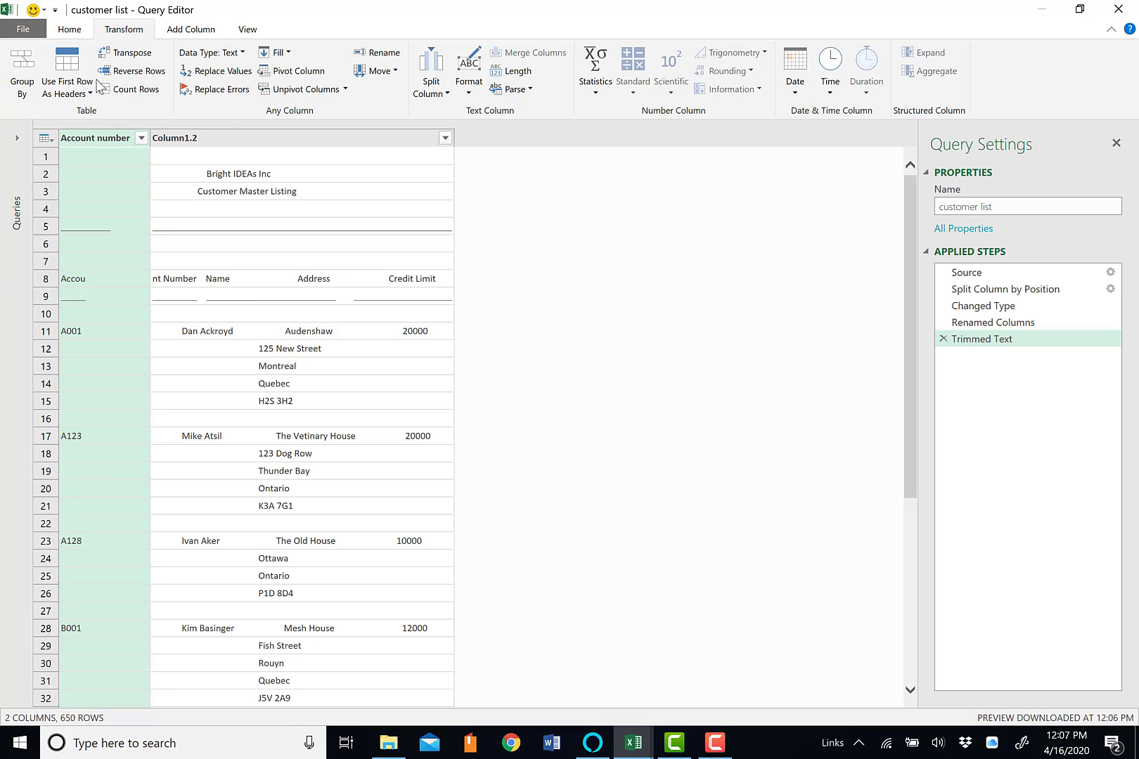
Try removing the top 10 rows of the customer listing, and delete that applied step from the query
{"action": "left_click", "coordinate": [69, 30]}
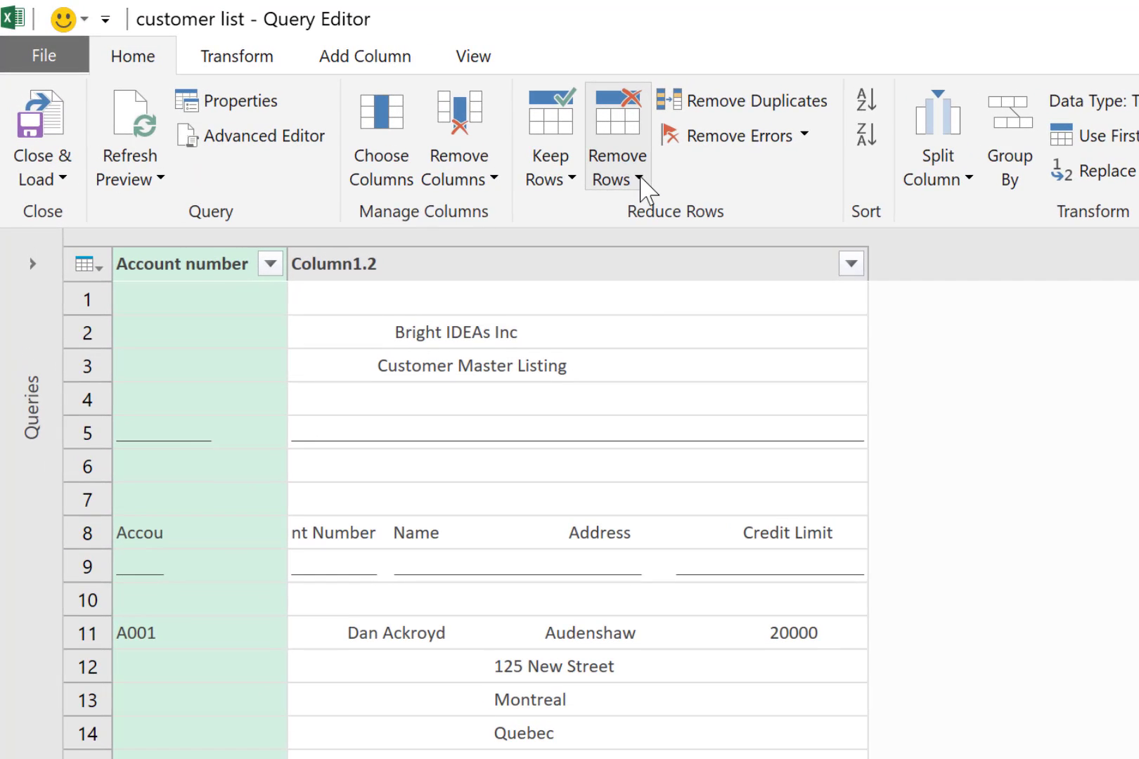
{"action": "left_click", "coordinate": [335, 94]}
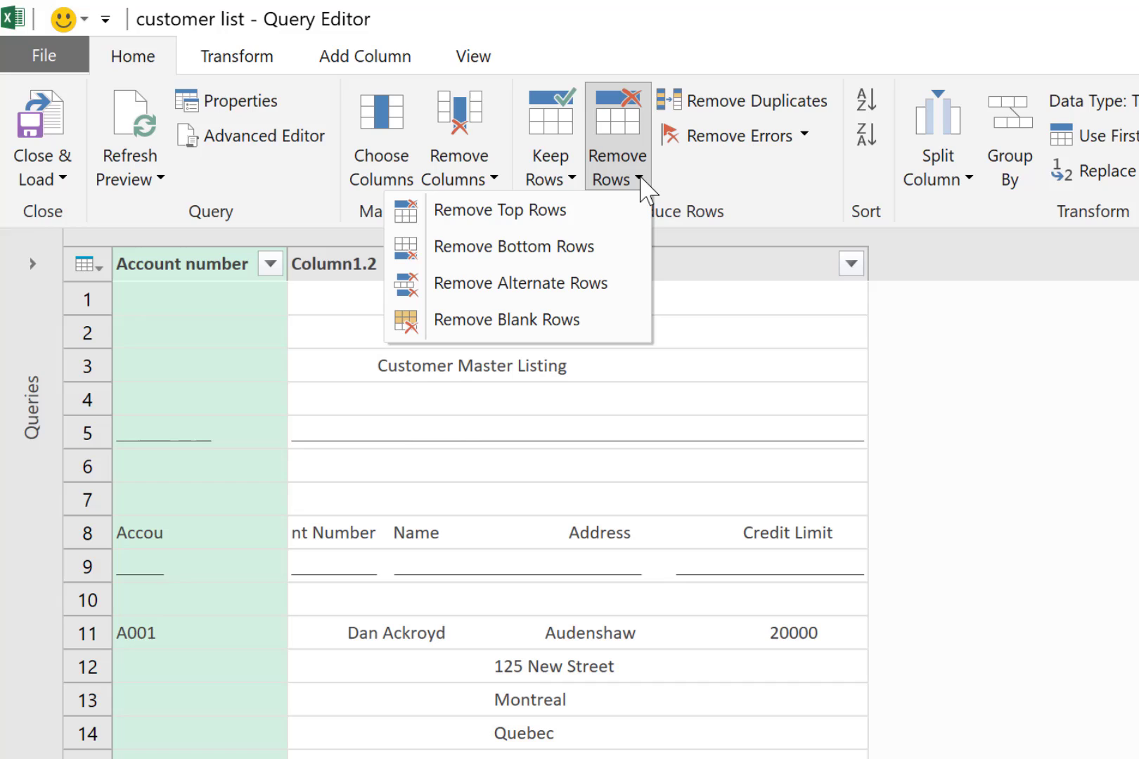
{"action": "left_click", "coordinate": [550, 216]}
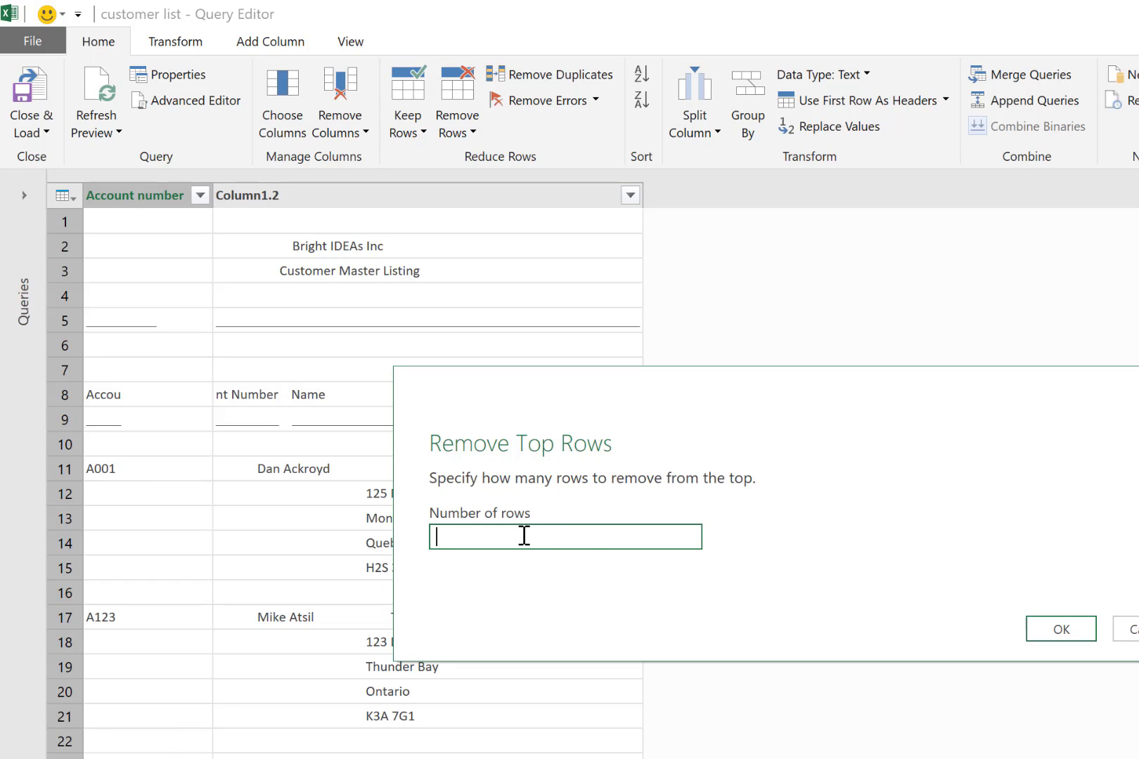
{"action": "type", "text": "10"}
{"action": "left_click", "coordinate": [1092, 631]}
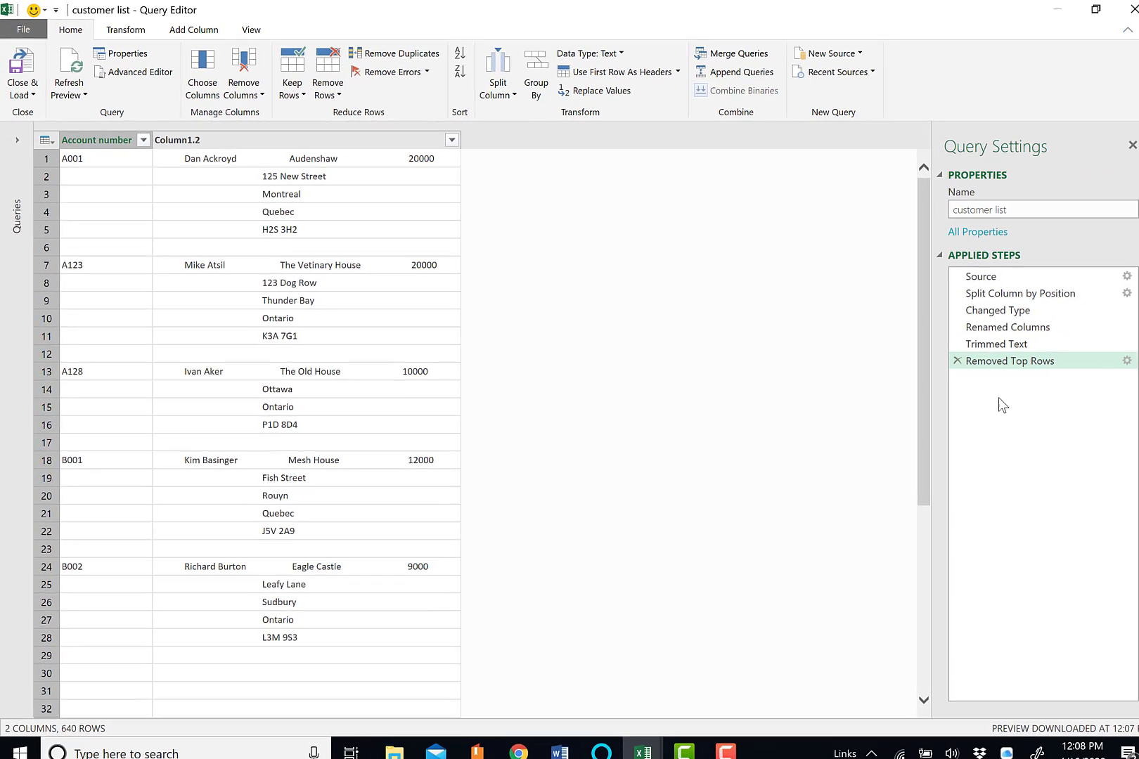
{"action": "left_click", "coordinate": [944, 357]}
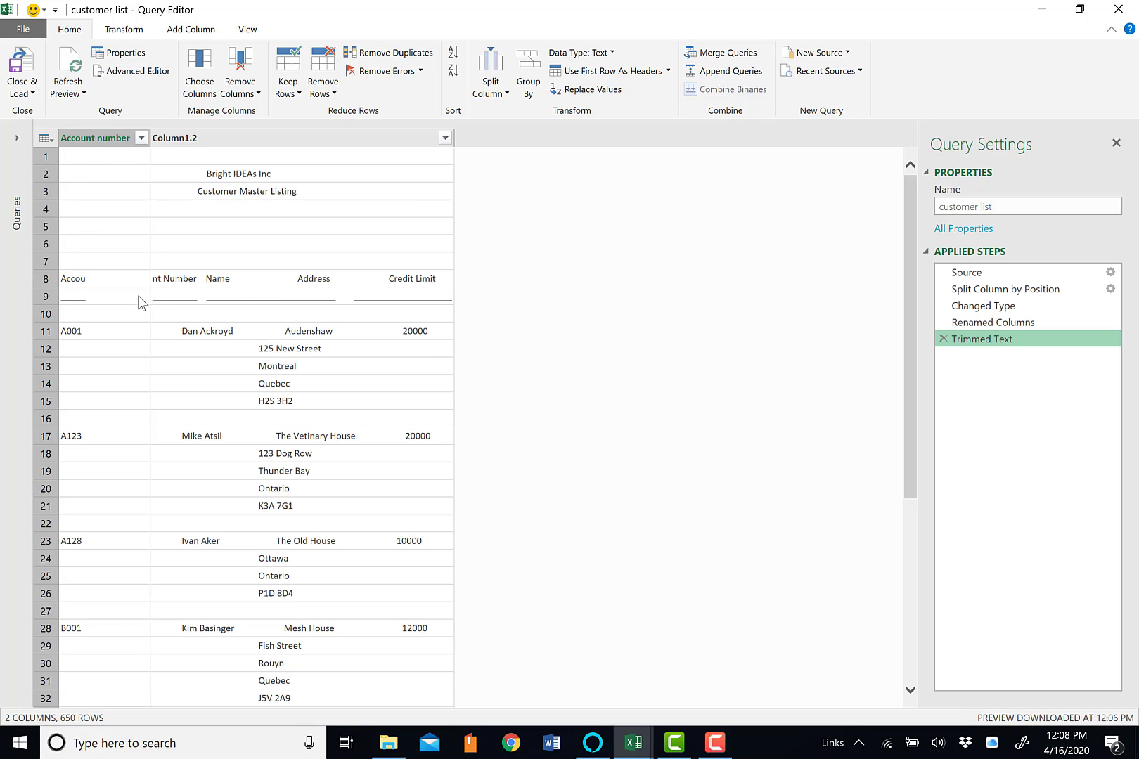
Filter the Account number column to exclude the blank rows and the two underscore-only entries
{"action": "left_click", "coordinate": [142, 140]}
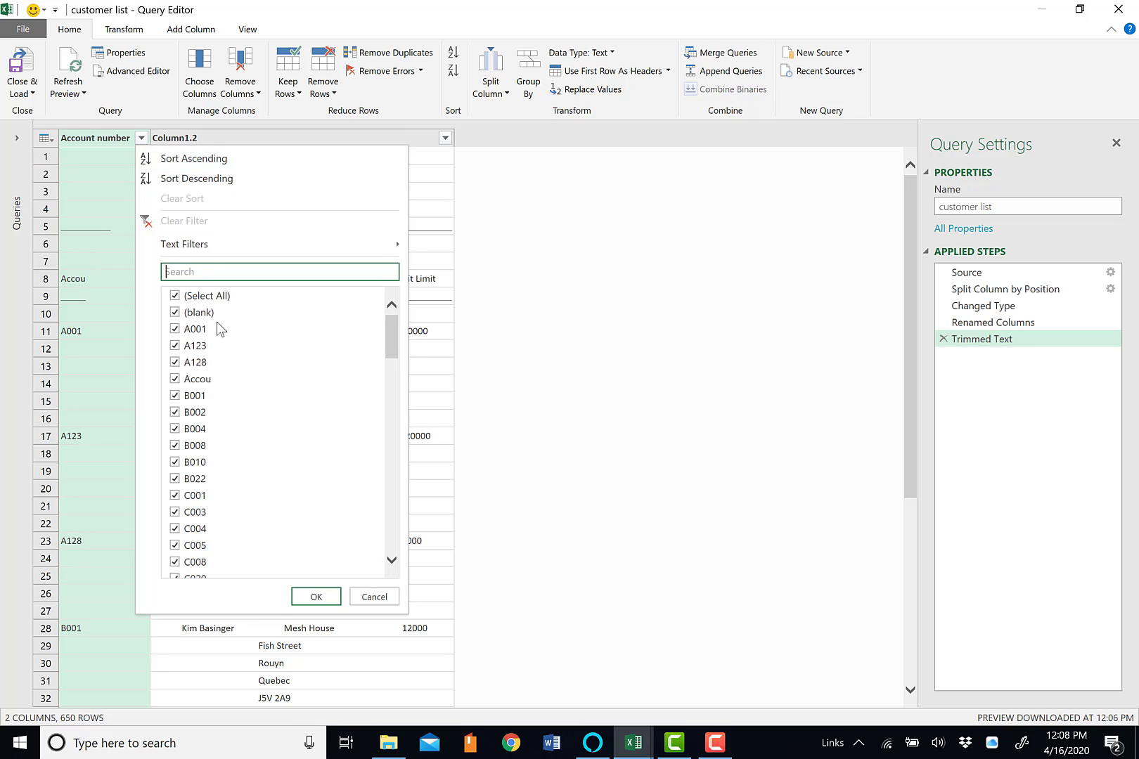
{"action": "left_click", "coordinate": [174, 314]}
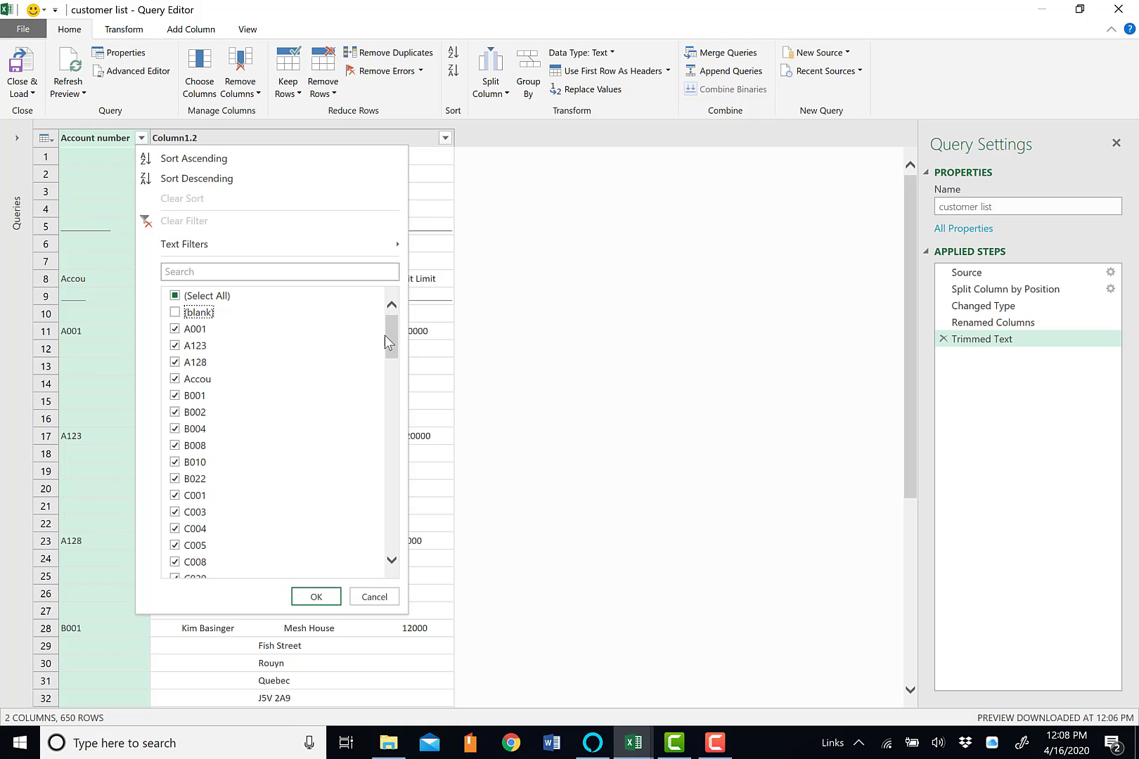
{"action": "left_click_drag", "start_coordinate": [388, 335], "coordinate": [391, 534]}
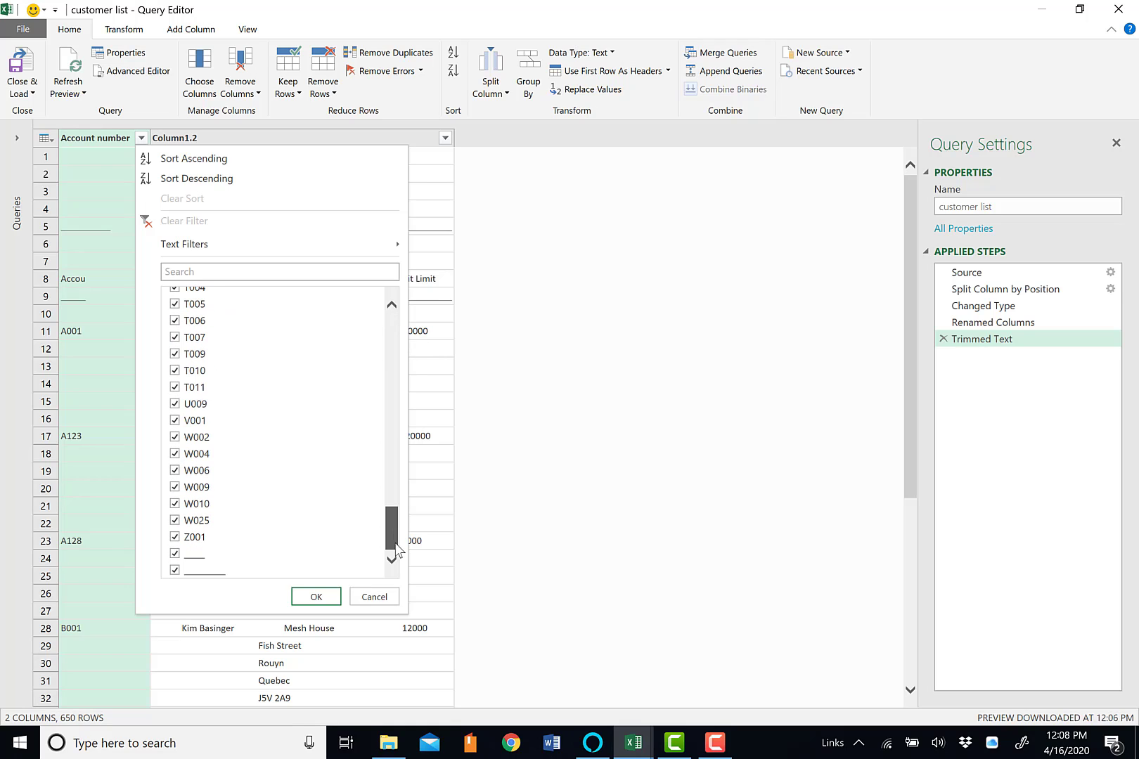
{"action": "left_click", "coordinate": [175, 555]}
{"action": "left_click", "coordinate": [175, 570]}
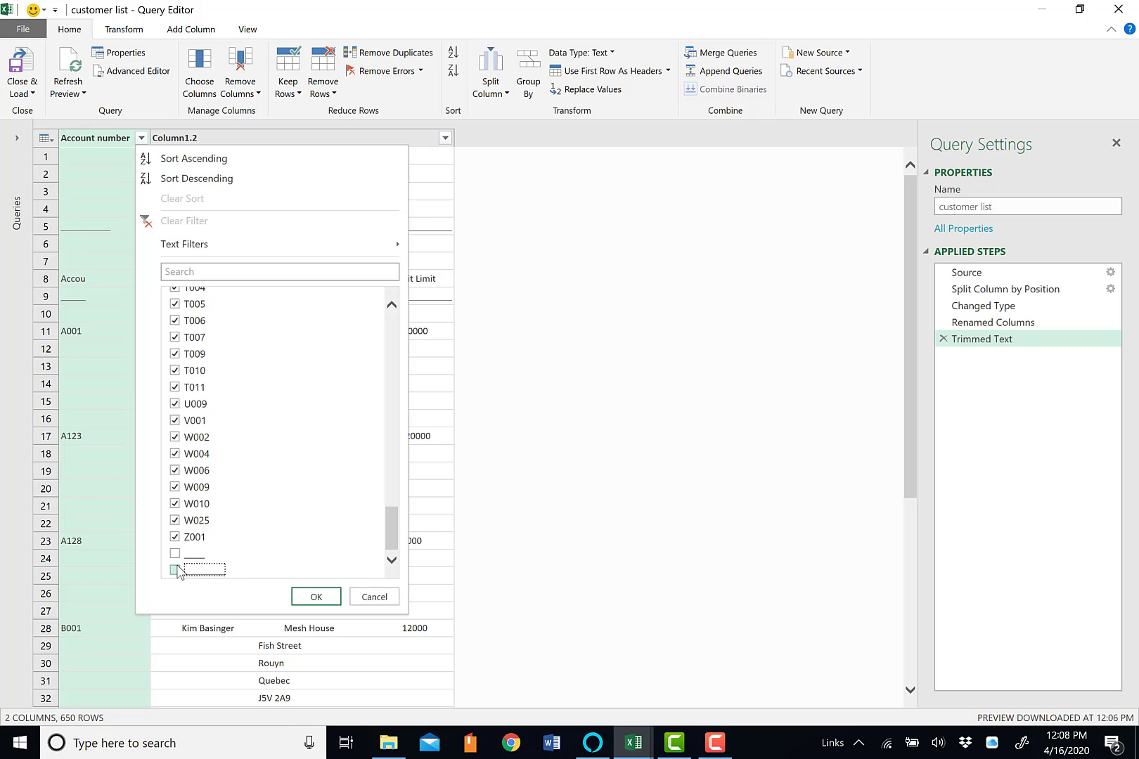
{"action": "left_click", "coordinate": [317, 597]}
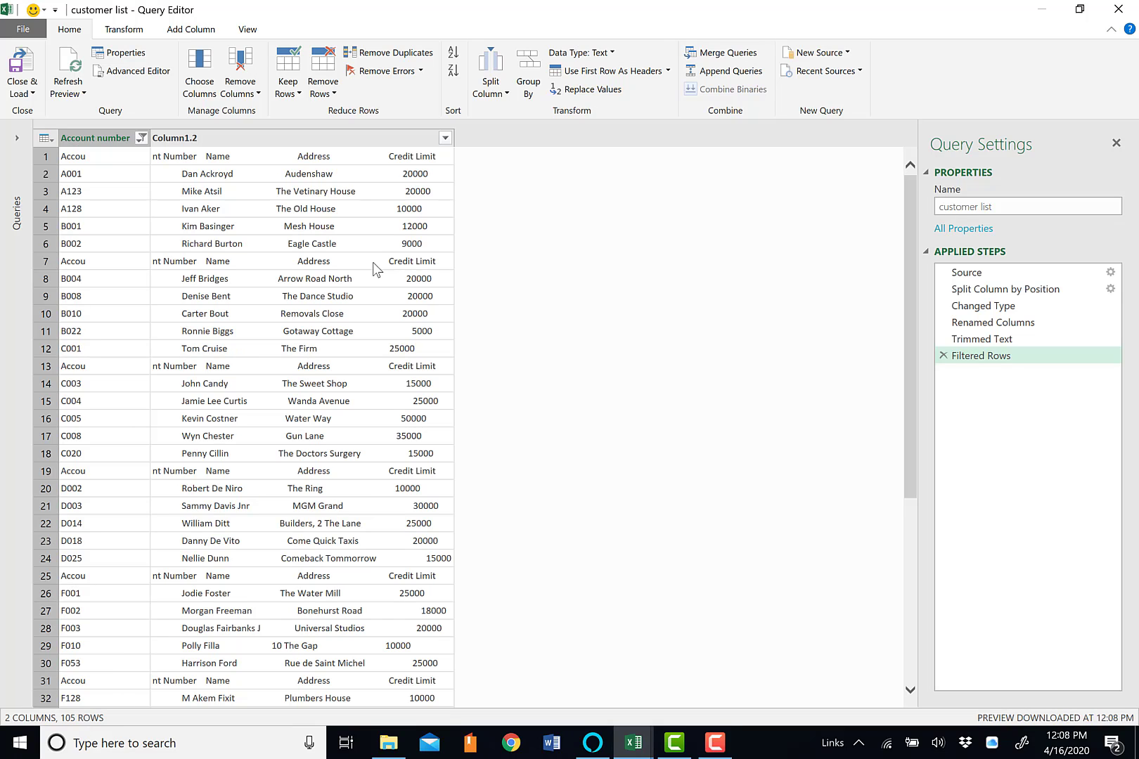
Open the "customer list" text file in Notepad, examine its repeated heading rows, close it and return to the Query Editor
{"action": "left_click", "coordinate": [390, 745]}
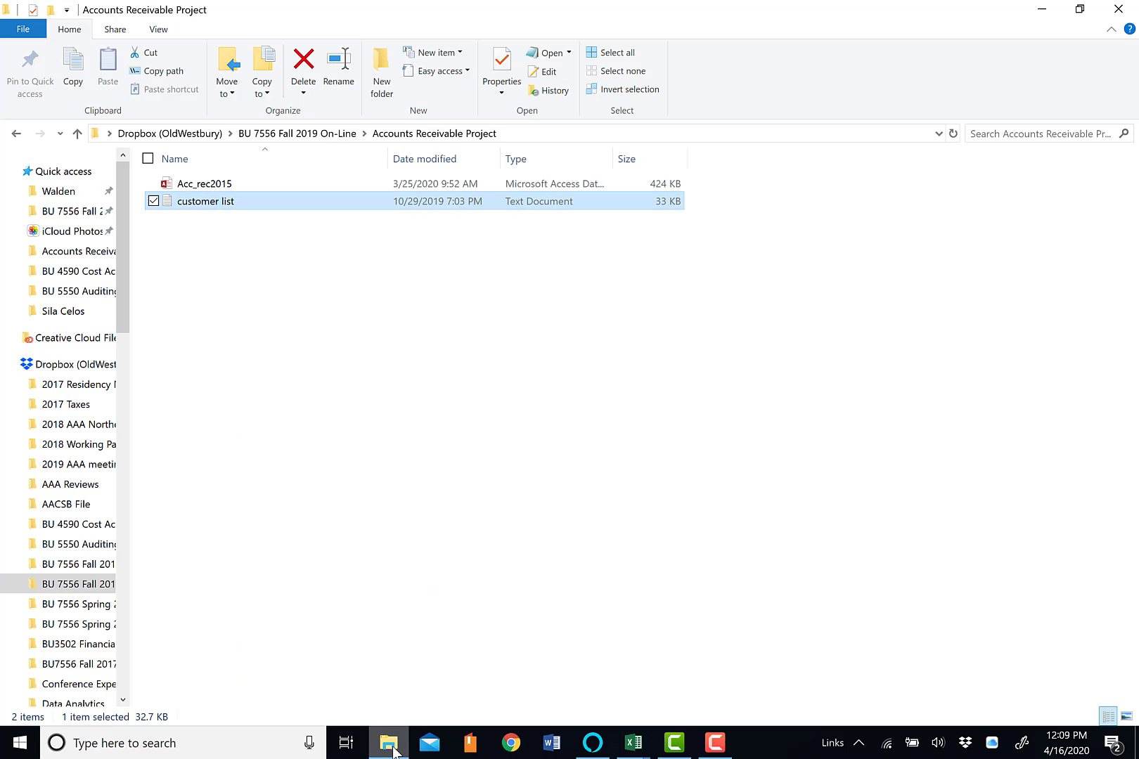
{"action": "double_click", "coordinate": [222, 203]}
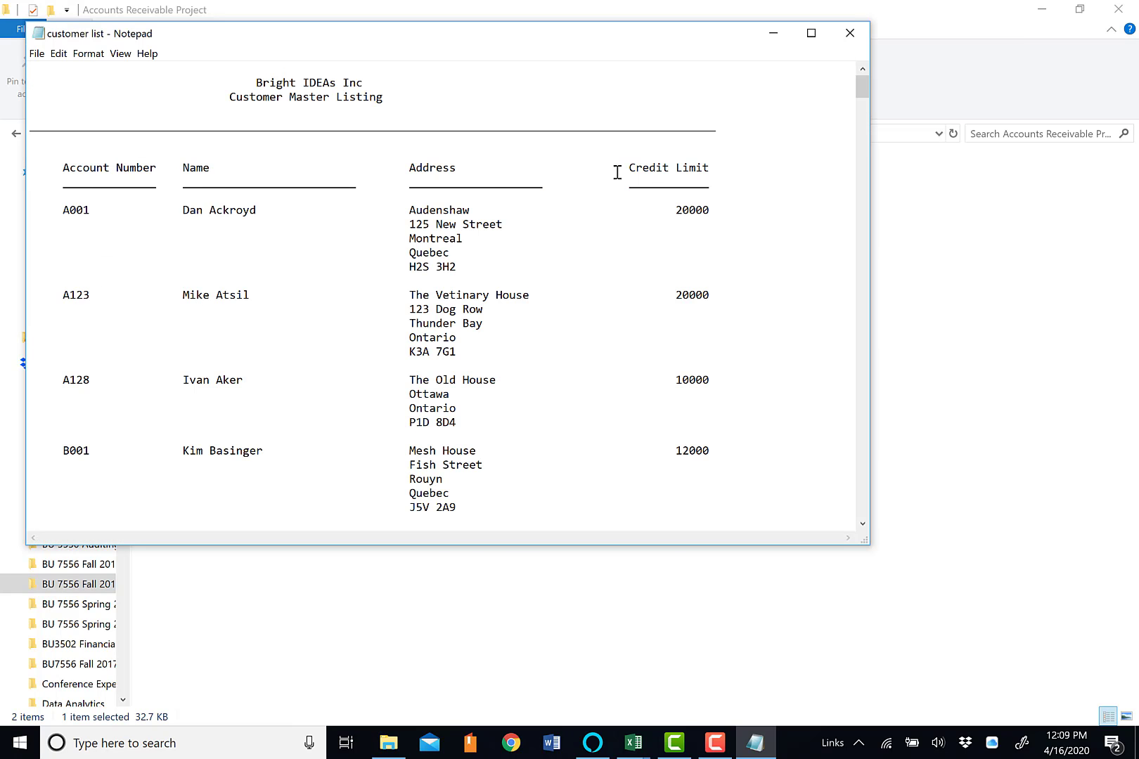
{"action": "scroll", "coordinate": [288, 318], "scroll_direction": "down", "scroll_amount": 9}
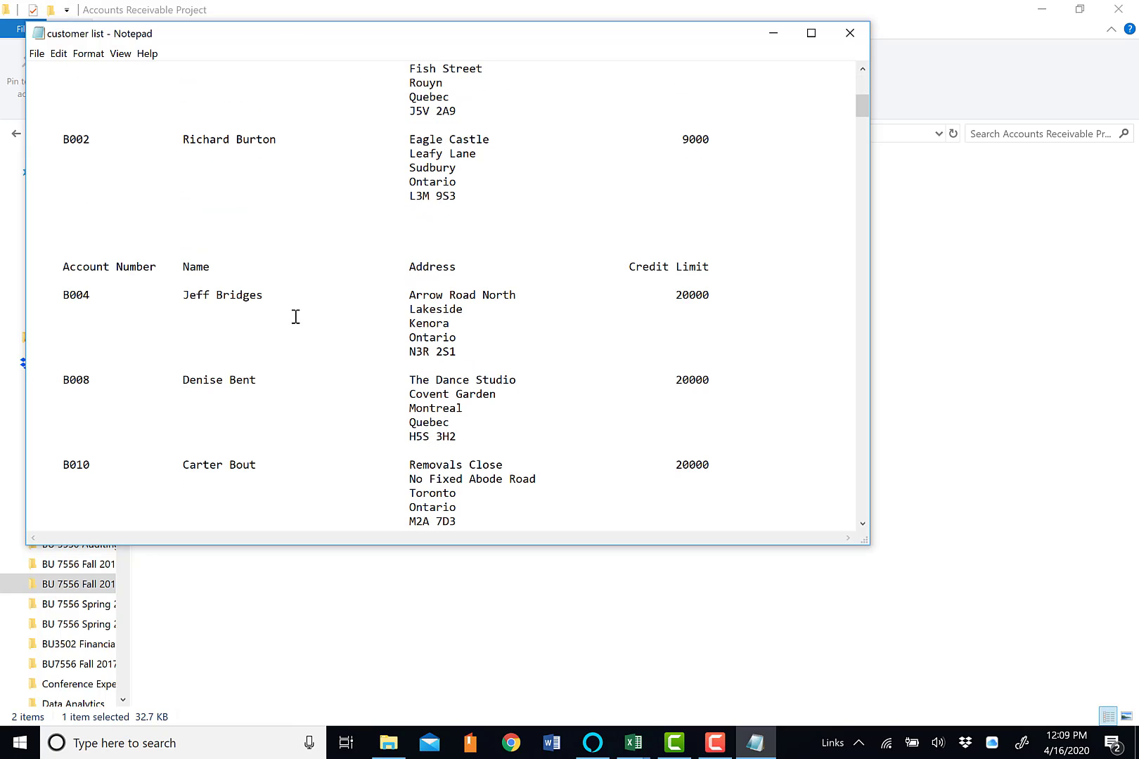
{"action": "left_click_drag", "start_coordinate": [61, 267], "coordinate": [697, 286]}
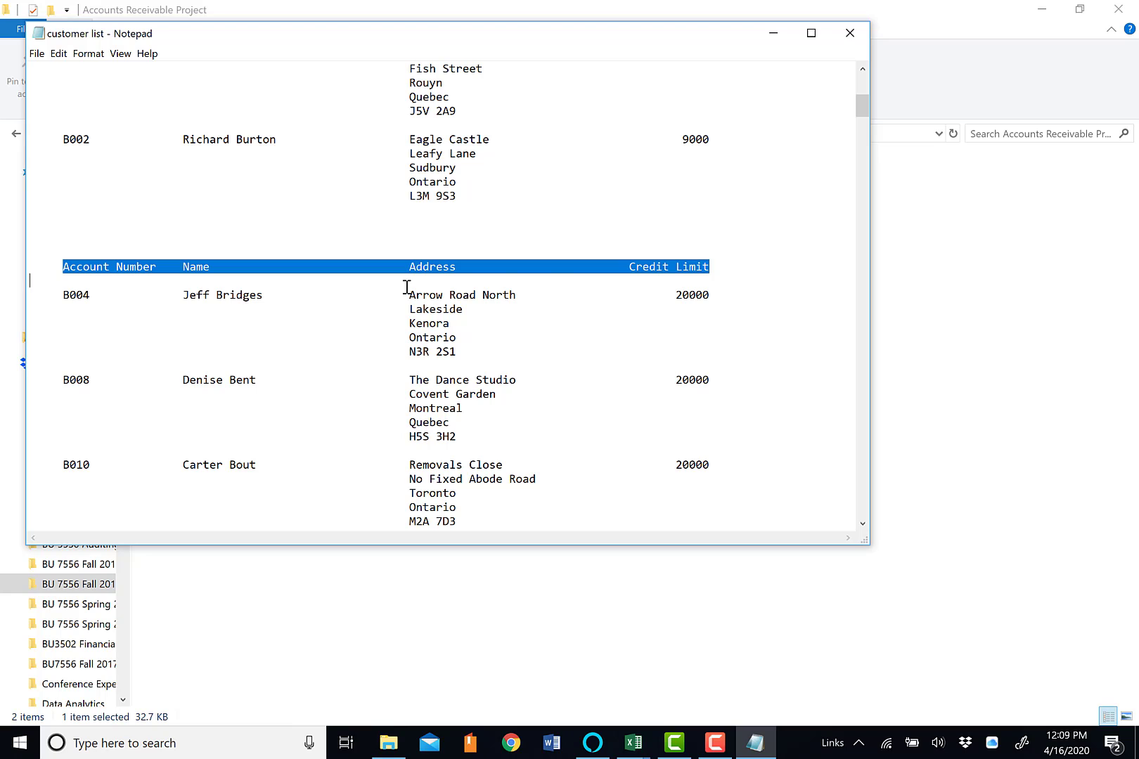
{"action": "scroll", "coordinate": [547, 333], "scroll_direction": "up", "scroll_amount": 9}
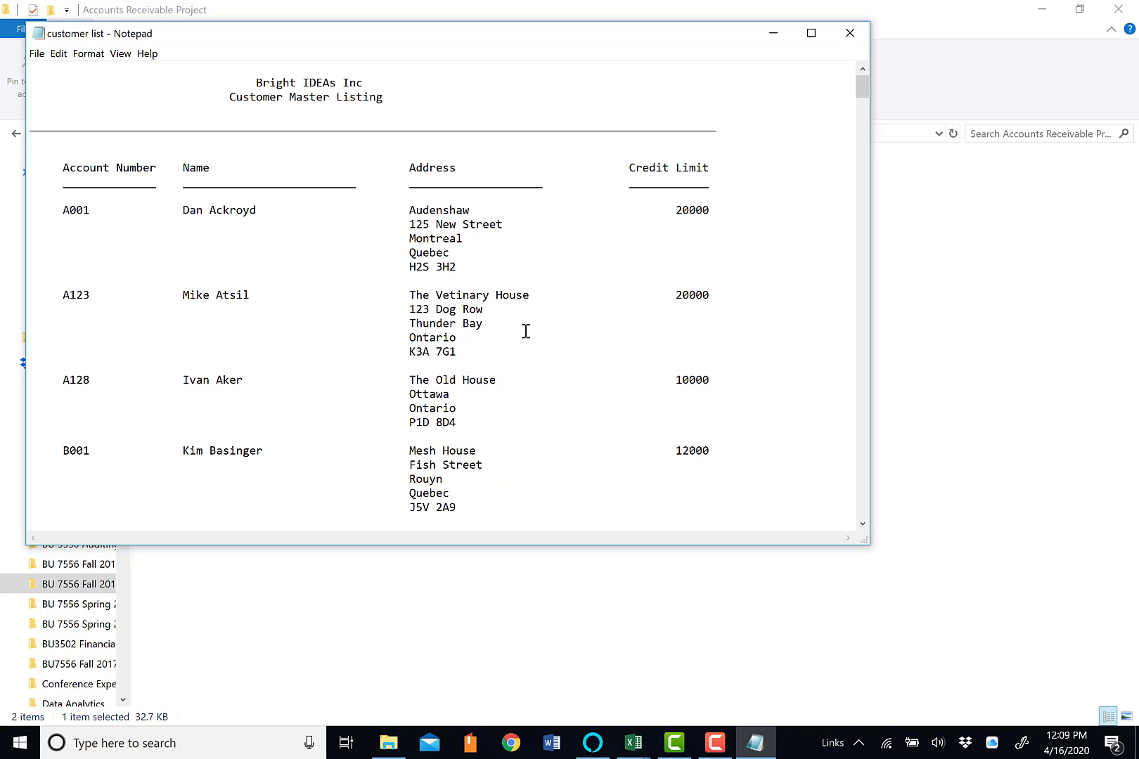
{"action": "left_click", "coordinate": [855, 35]}
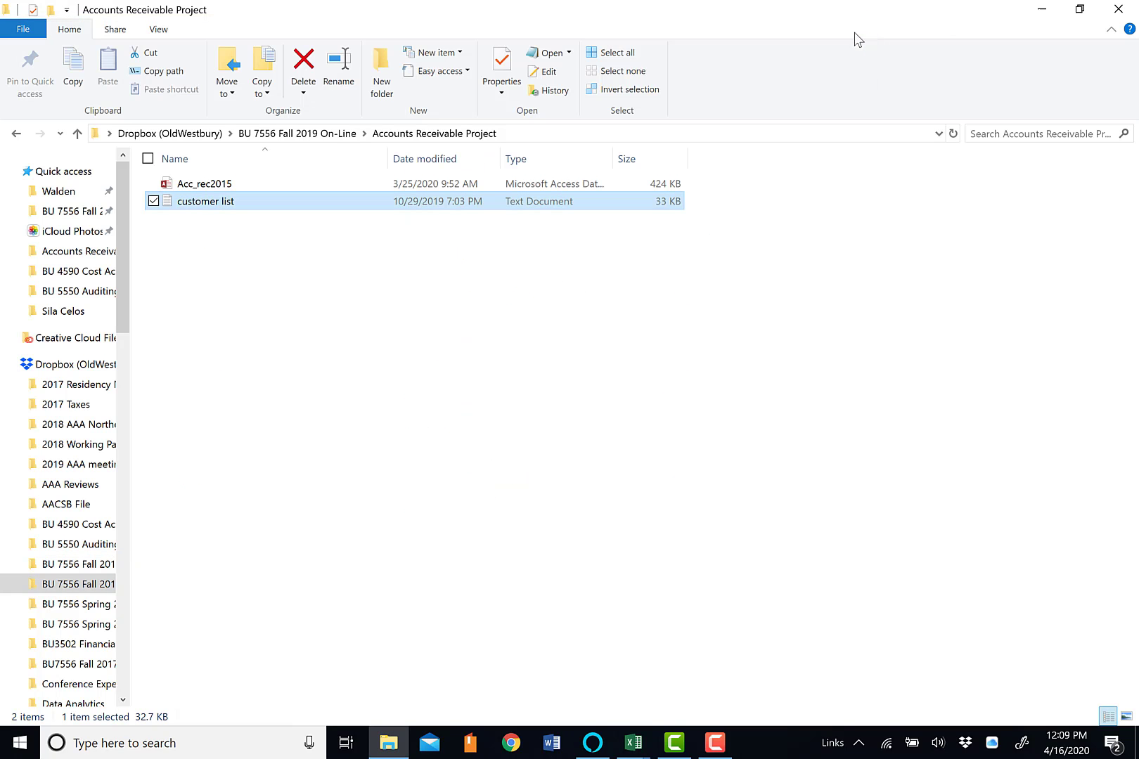
{"action": "left_click", "coordinate": [642, 747]}
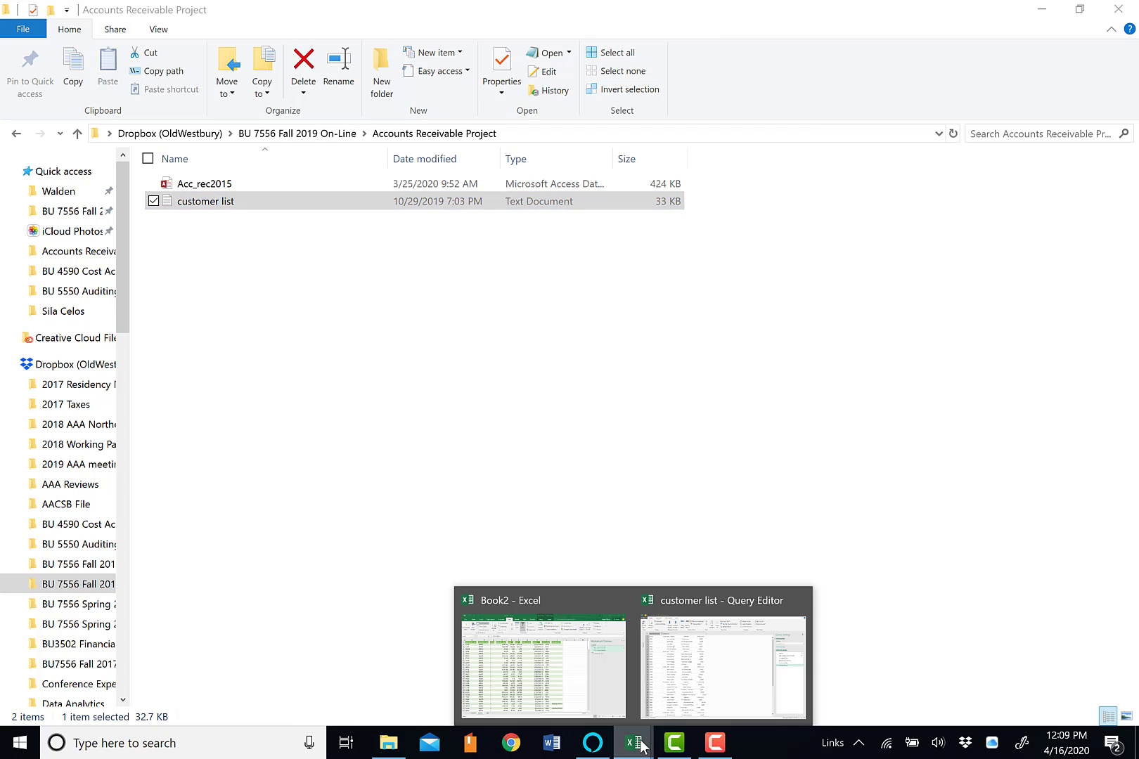
{"action": "left_click", "coordinate": [713, 671]}
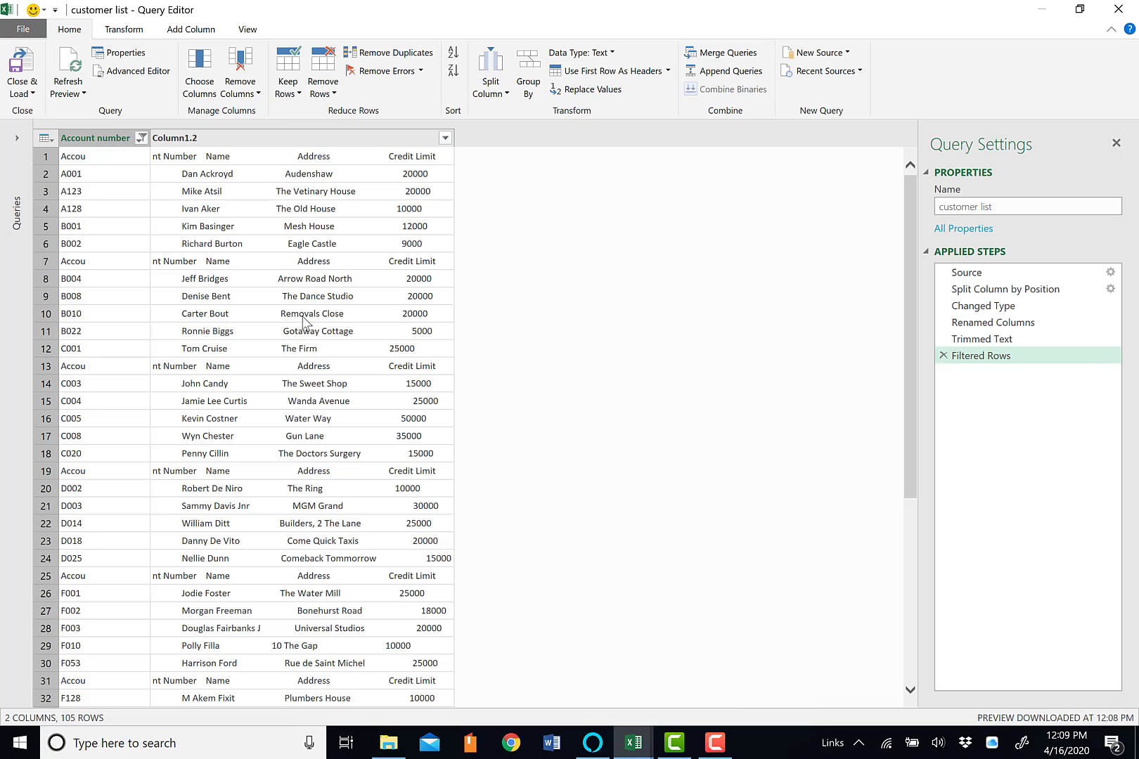
Exclude the repeated "Accou" heading rows from the Account number filter and check the remaining rows
{"action": "left_click", "coordinate": [141, 138]}
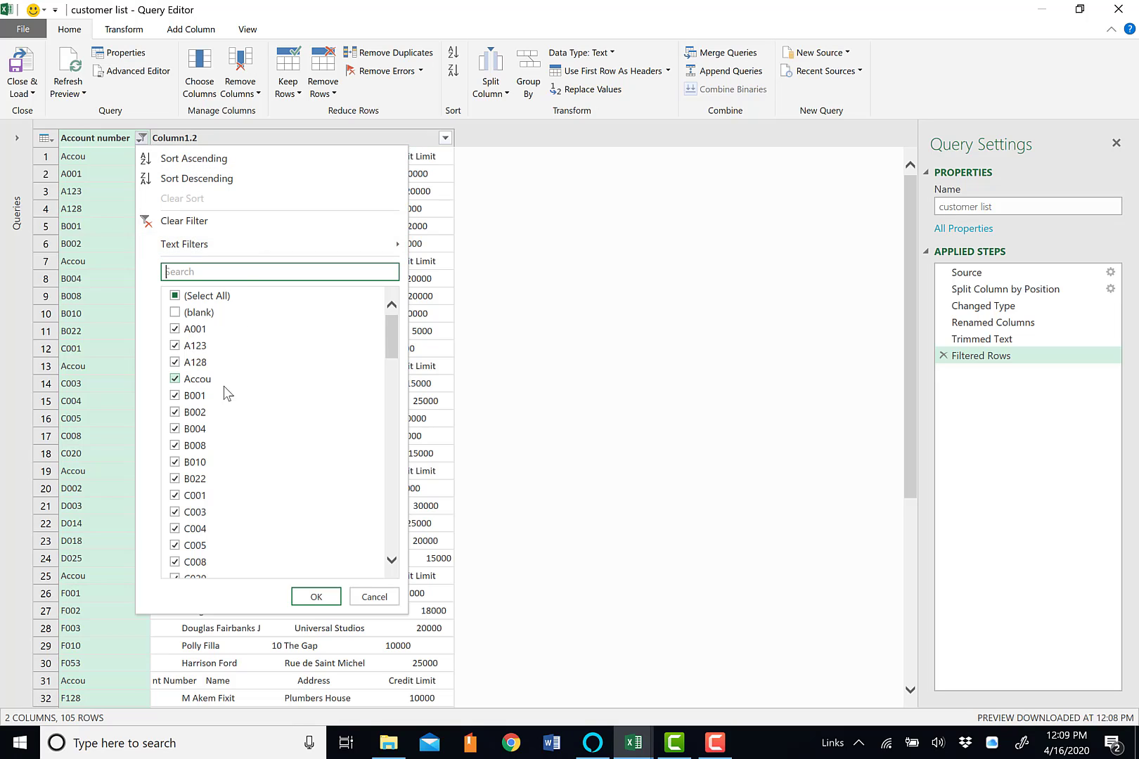
{"action": "left_click", "coordinate": [175, 380]}
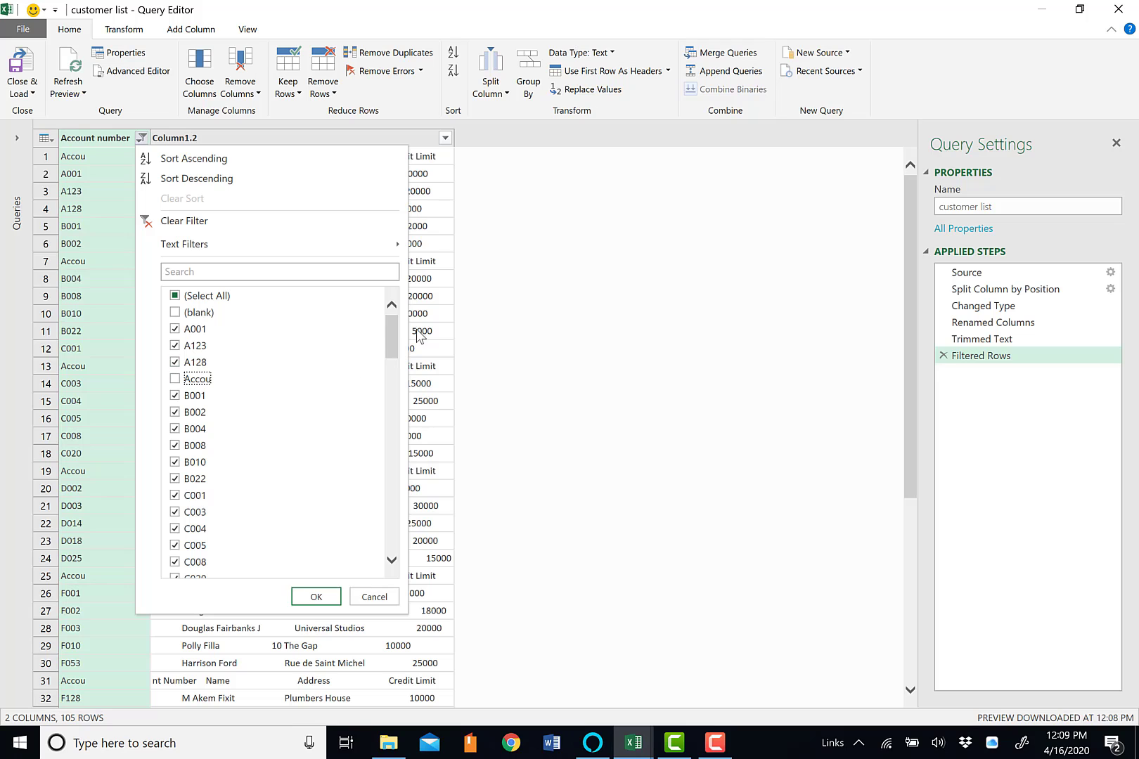
{"action": "left_click_drag", "start_coordinate": [389, 324], "coordinate": [398, 533]}
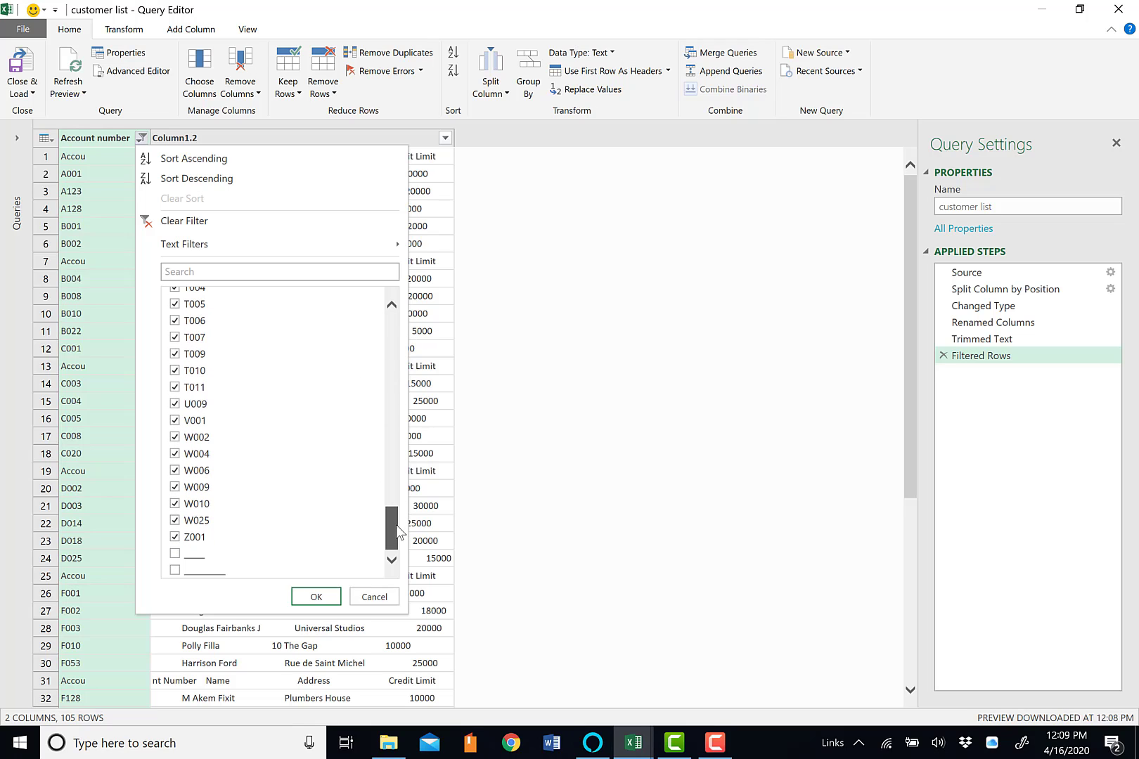
{"action": "left_click", "coordinate": [317, 600]}
{"action": "left_click_drag", "start_coordinate": [909, 267], "coordinate": [919, 628]}
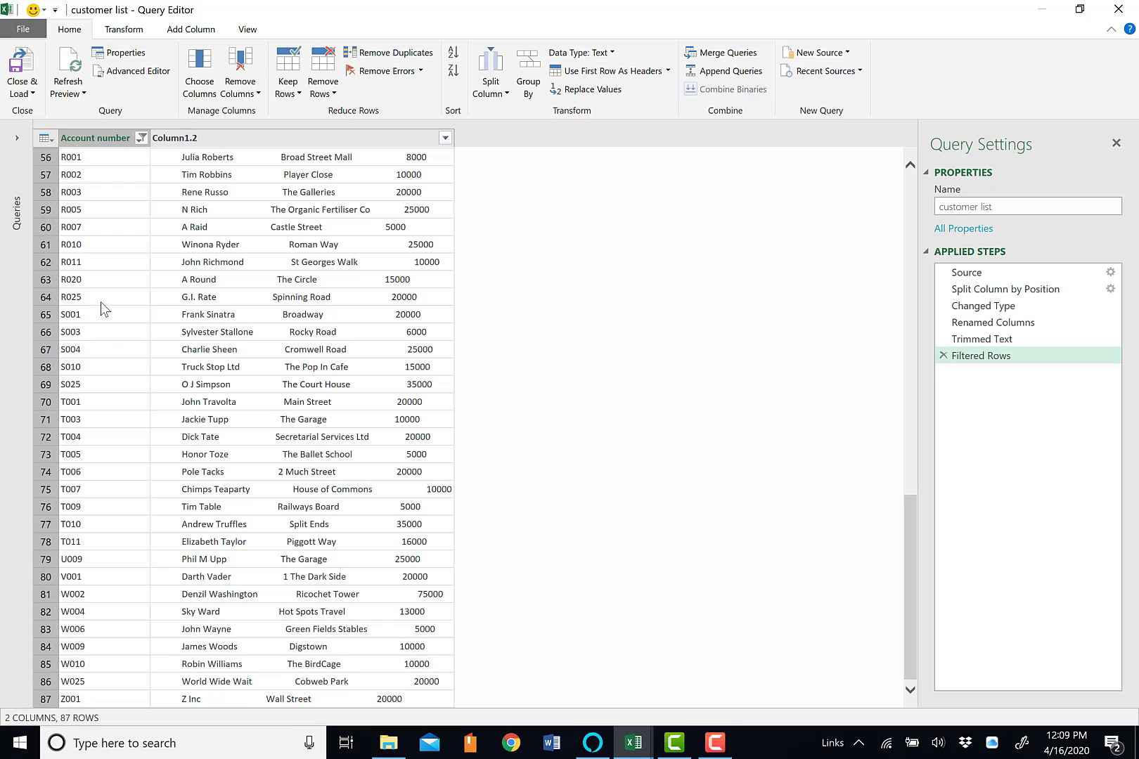
Apply the Trim transformation to the filtered Account number column once more
{"action": "right_click", "coordinate": [89, 142]}
{"action": "mouse_move", "coordinate": [130, 251]}
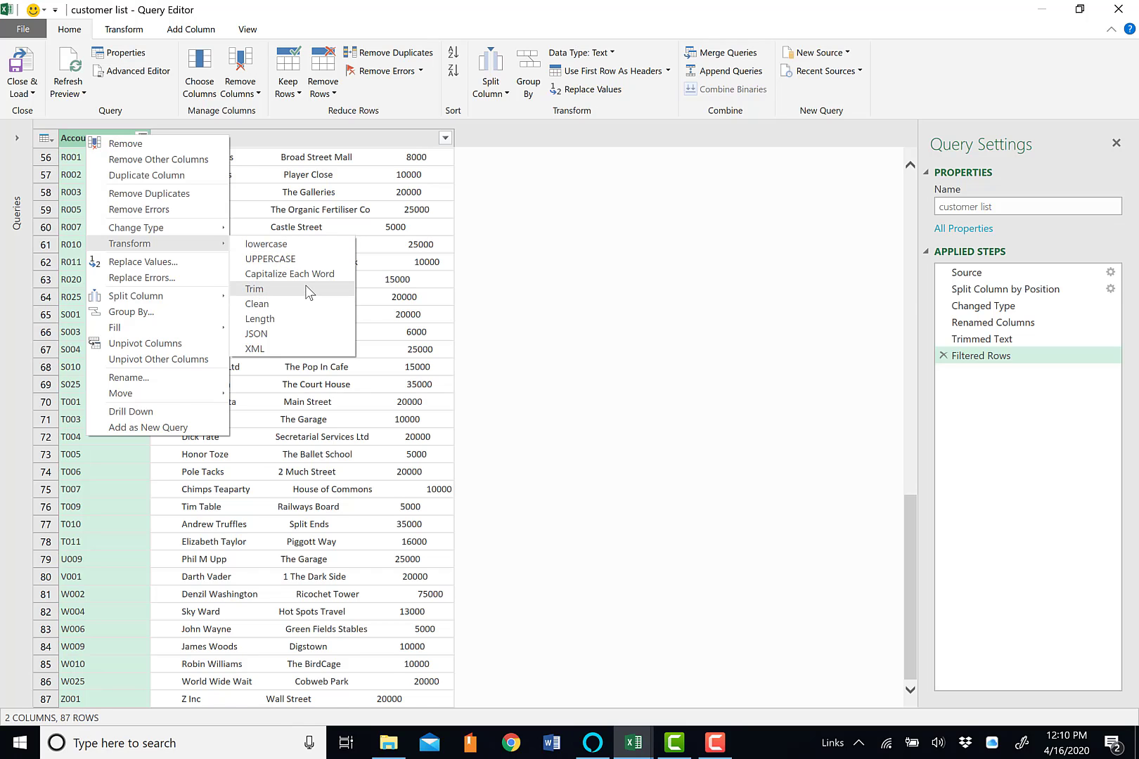
{"action": "left_click", "coordinate": [307, 293]}
{"action": "scroll", "coordinate": [63, 239], "scroll_direction": "up", "scroll_amount": 12}
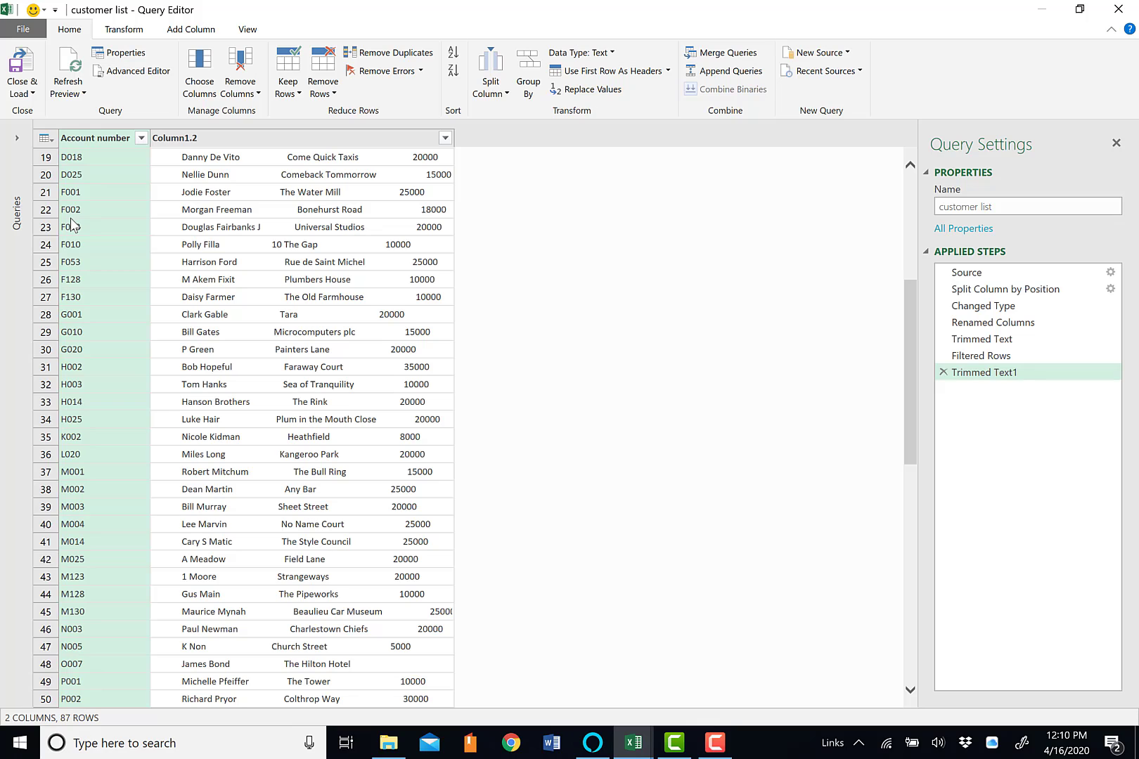
Trim the surrounding spaces from the text in Column1.2
{"action": "left_click", "coordinate": [322, 140]}
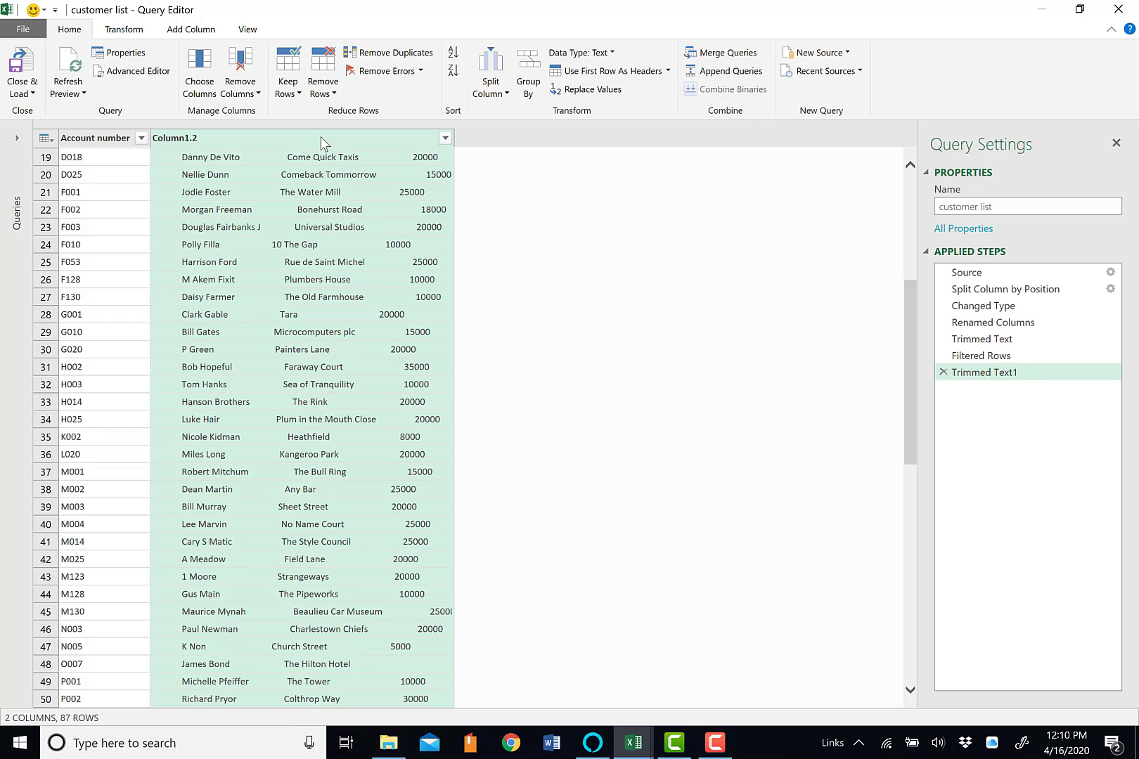
{"action": "right_click", "coordinate": [323, 142]}
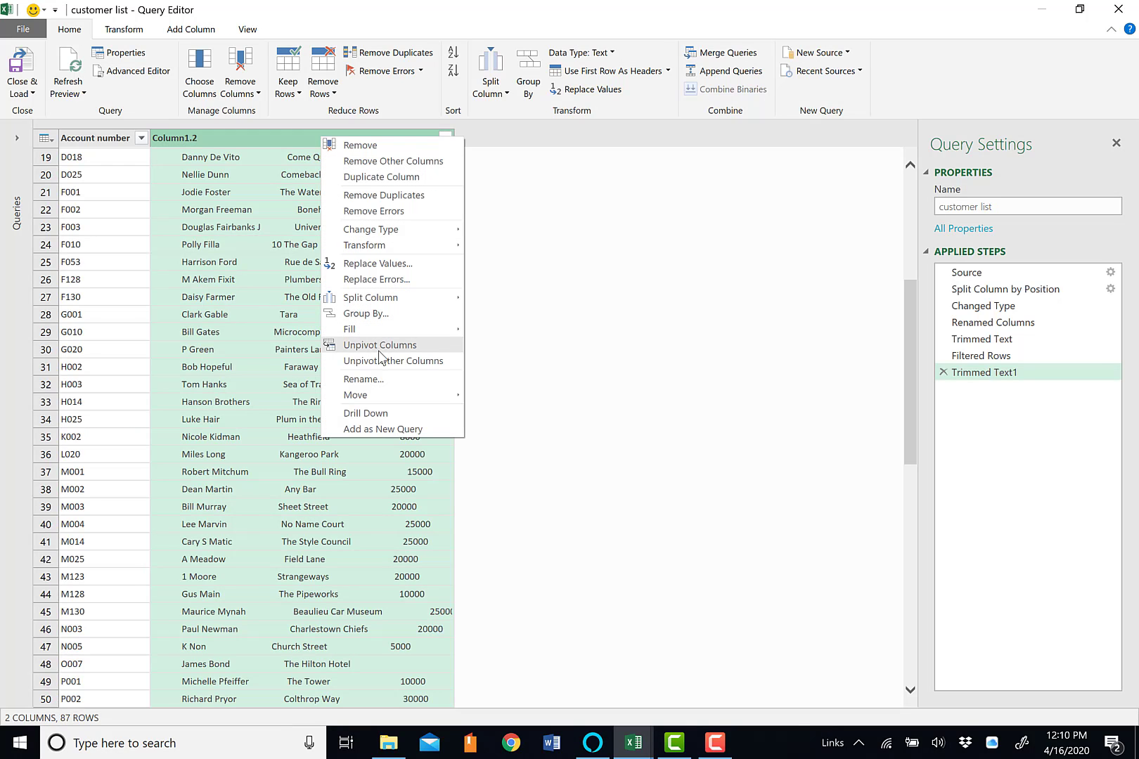
{"action": "mouse_move", "coordinate": [400, 248]}
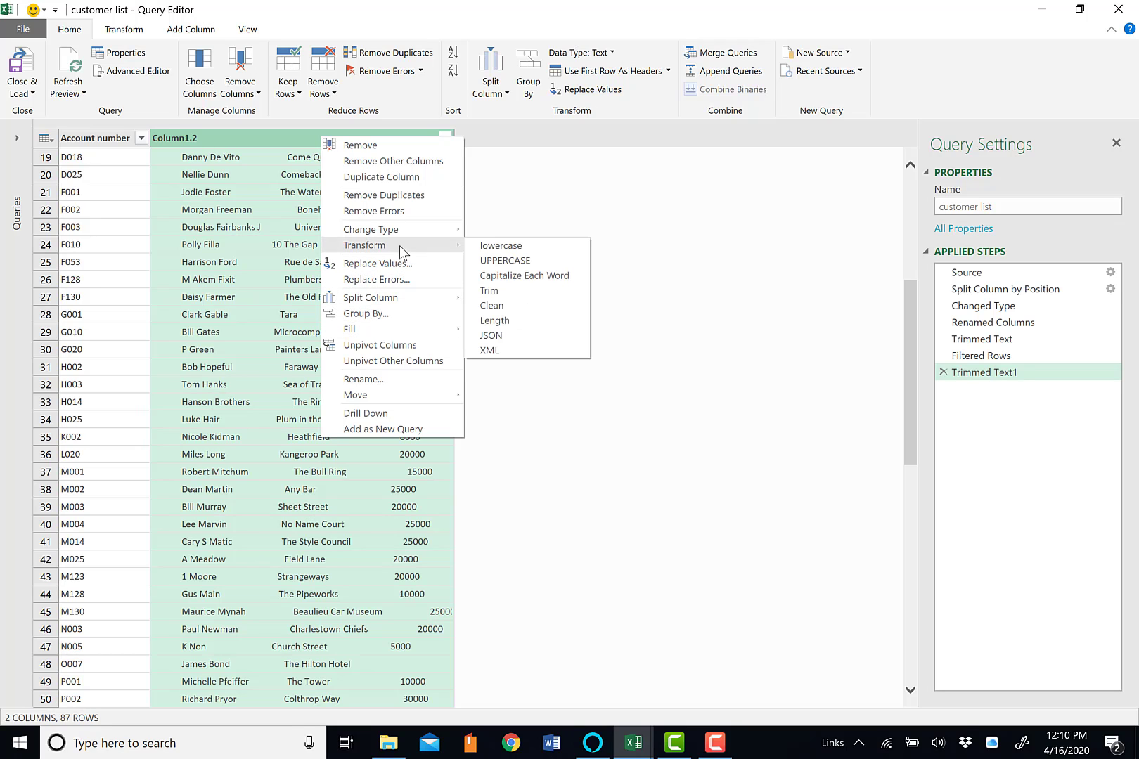
{"action": "left_click", "coordinate": [521, 291]}
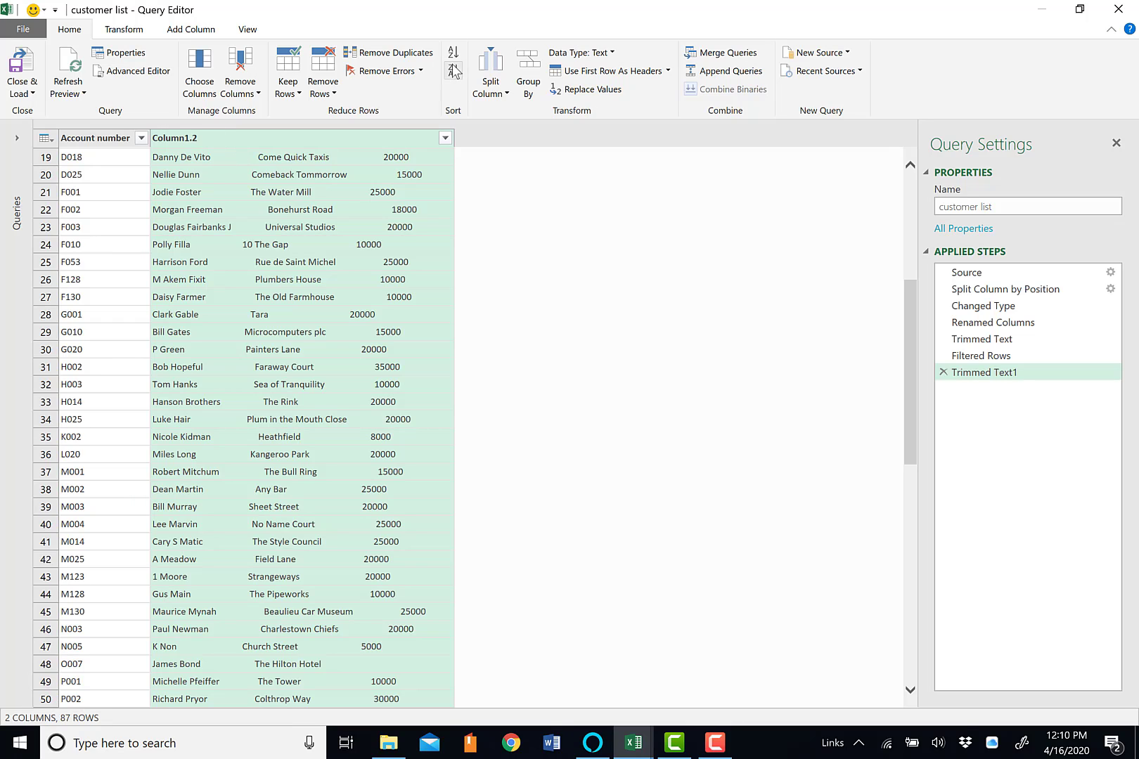
Split Column1.2 by number of characters, once after 20 characters as far left as possible, and check the resulting rows
{"action": "left_click", "coordinate": [494, 70]}
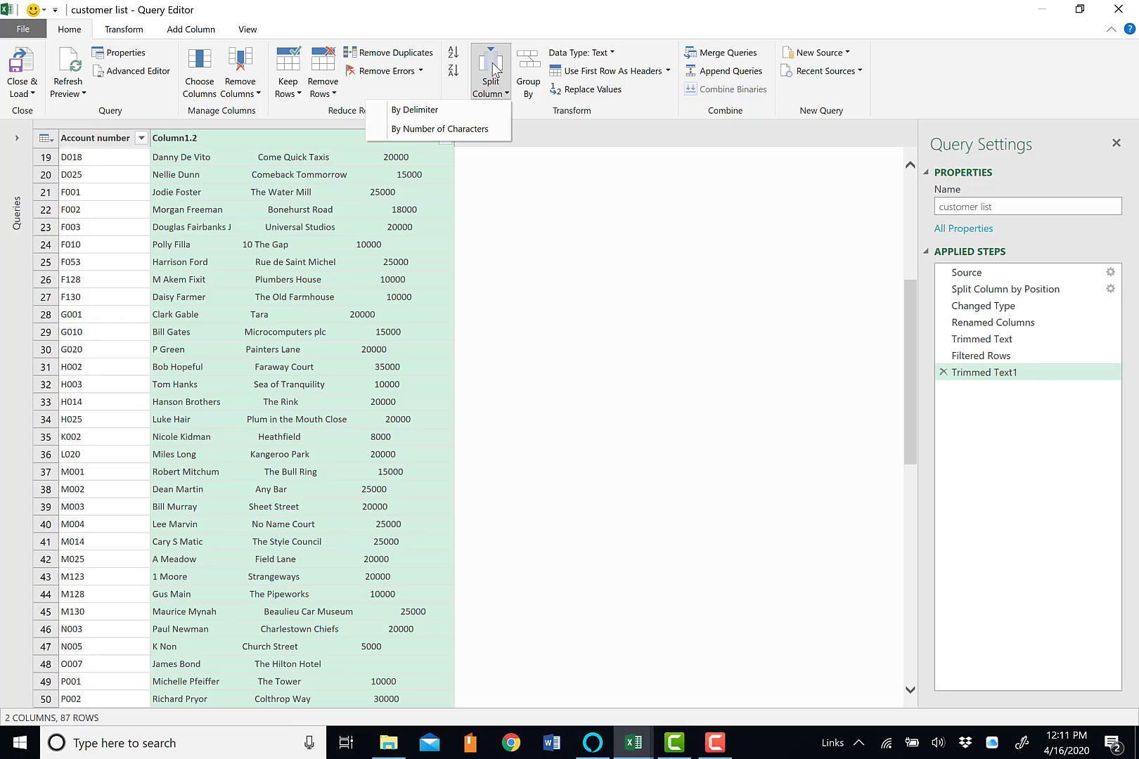
{"action": "left_click", "coordinate": [445, 130]}
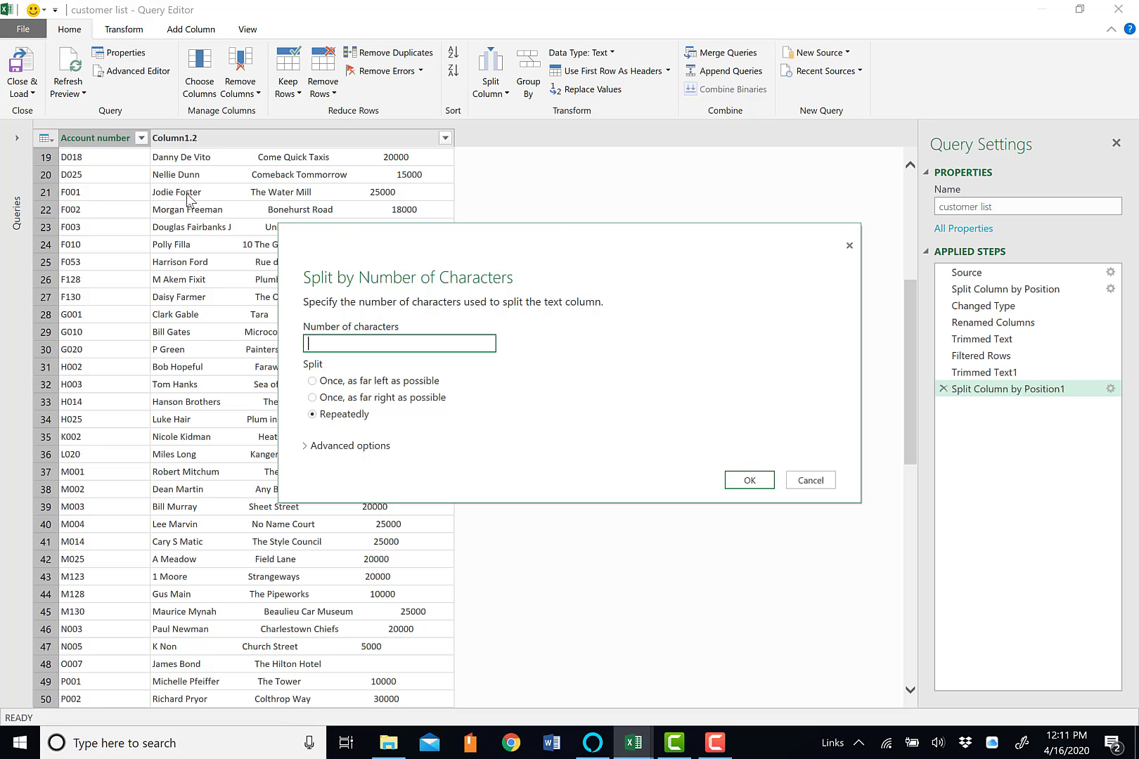
{"action": "left_click", "coordinate": [313, 382]}
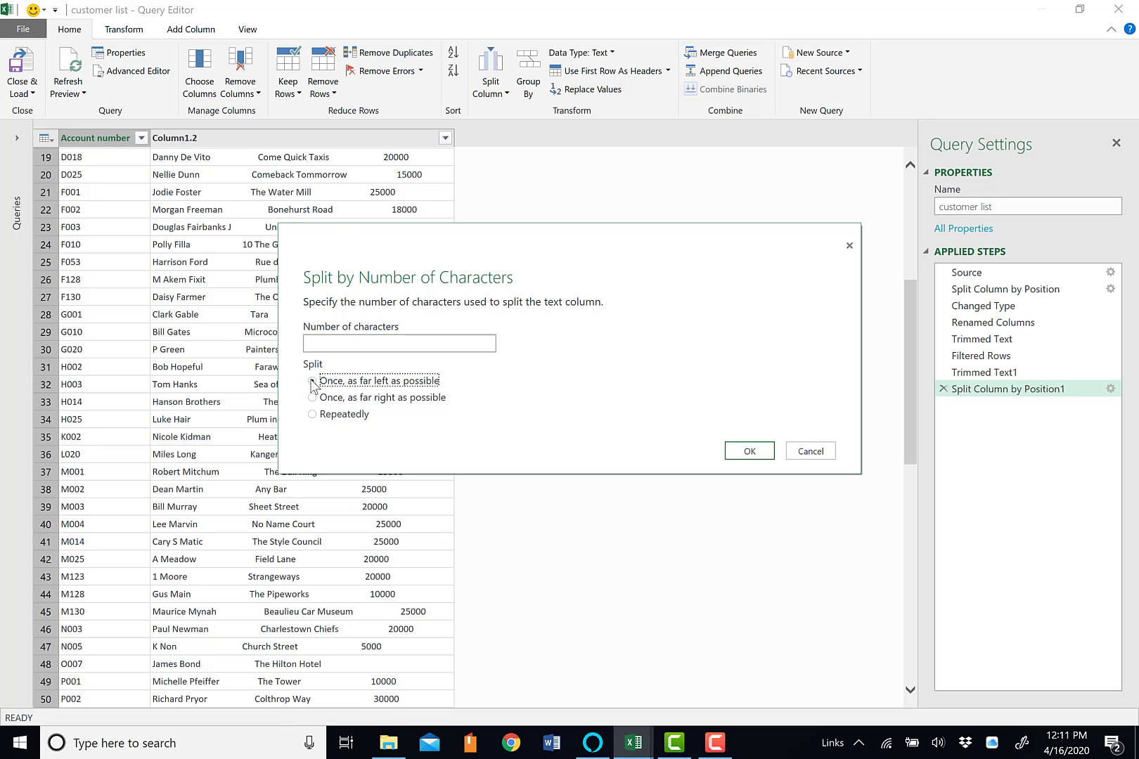
{"action": "left_click", "coordinate": [332, 345]}
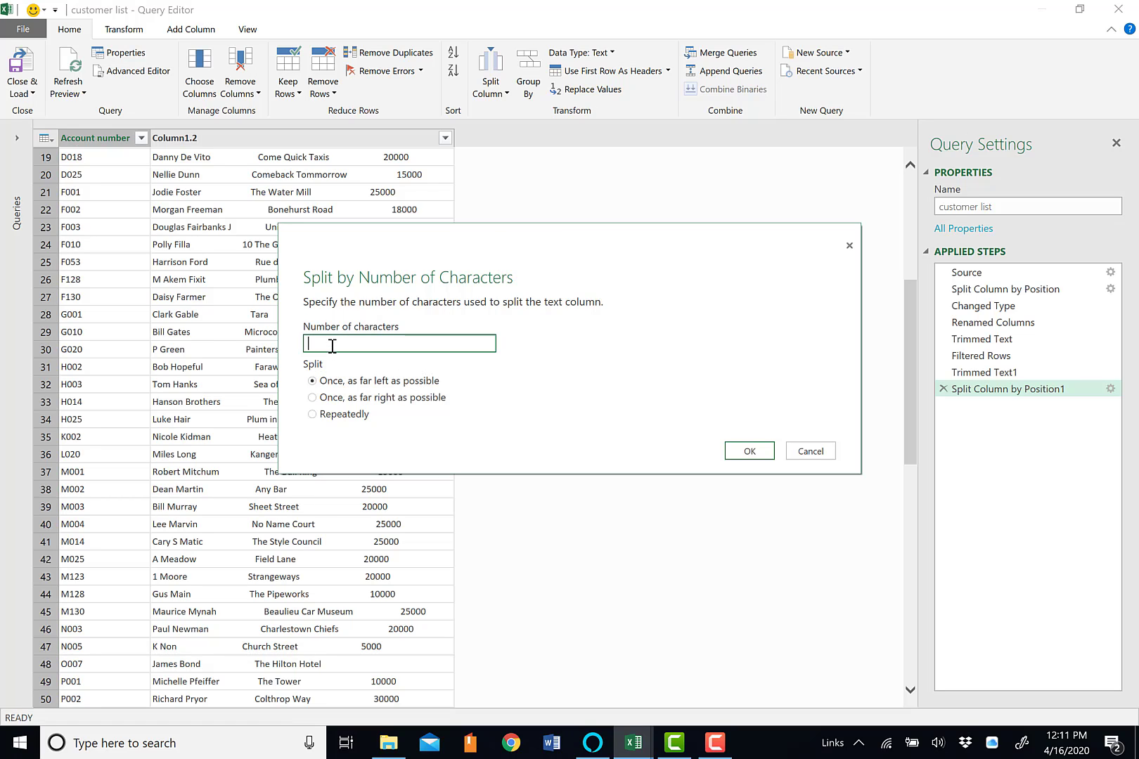
{"action": "type", "text": "20"}
{"action": "left_click", "coordinate": [758, 451]}
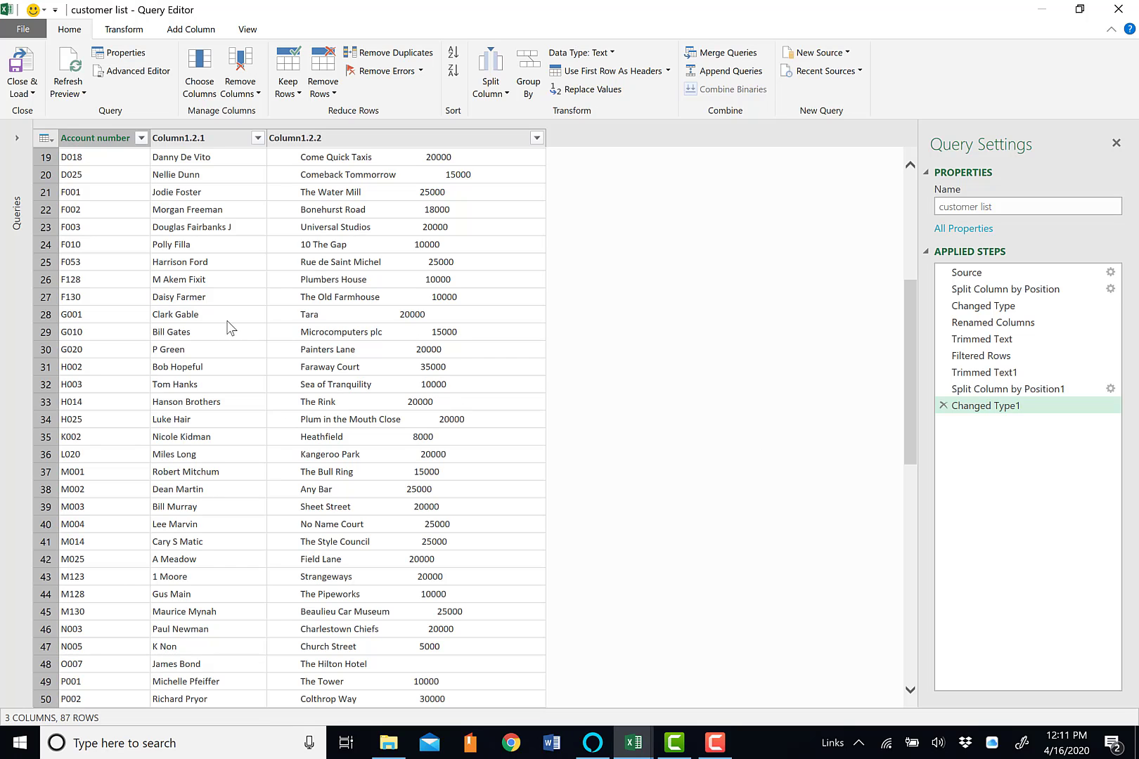
{"action": "scroll", "coordinate": [223, 364], "scroll_direction": "down", "scroll_amount": 12}
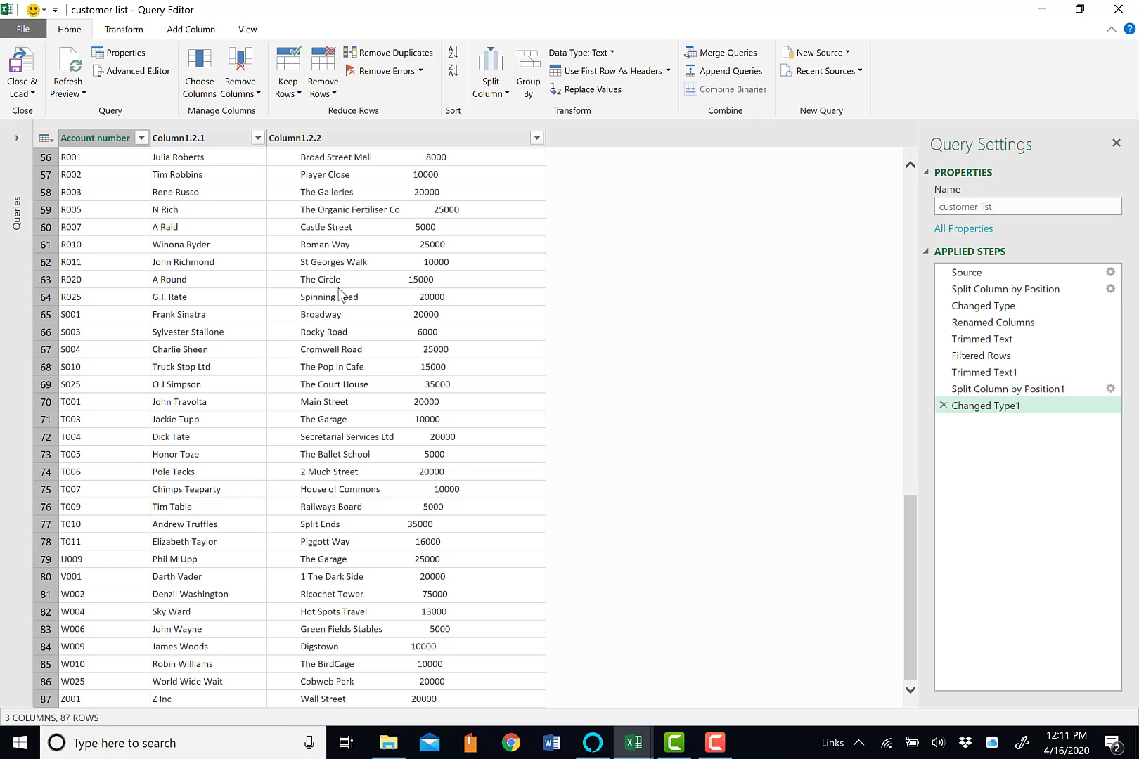
{"action": "scroll", "coordinate": [341, 285], "scroll_direction": "up", "scroll_amount": 18}
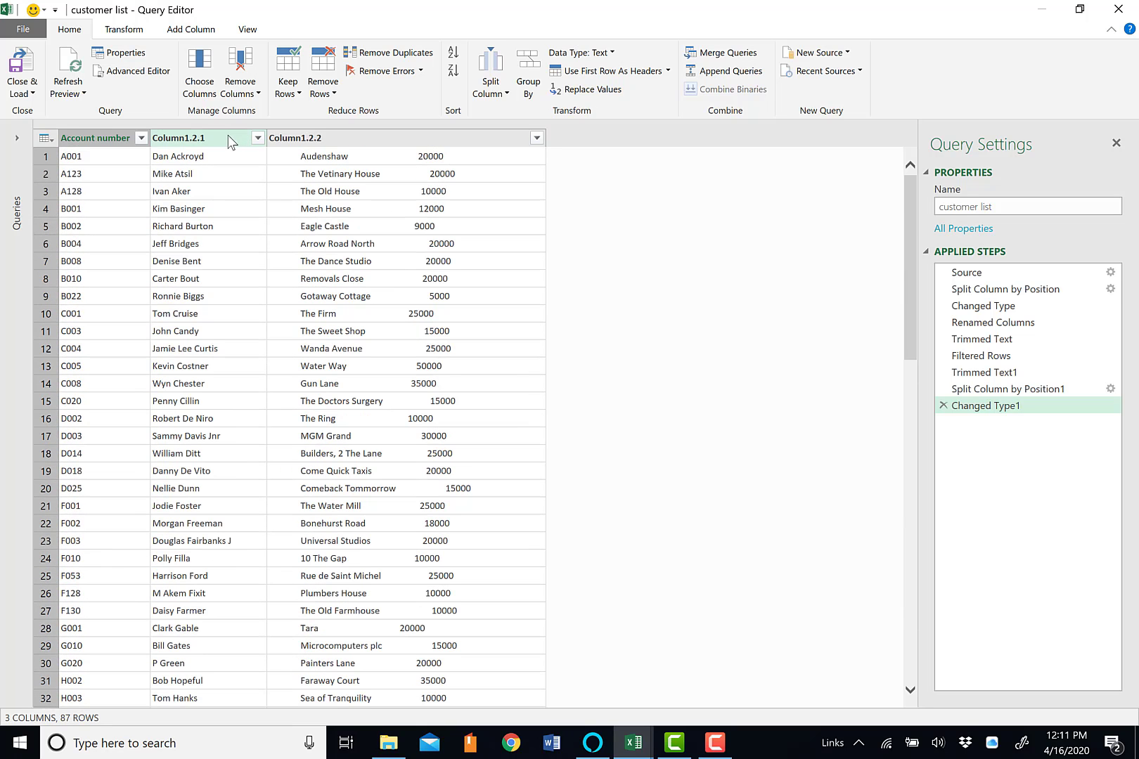
Rename Column1.2.1 as "Customer name"
{"action": "double_click", "coordinate": [227, 139]}
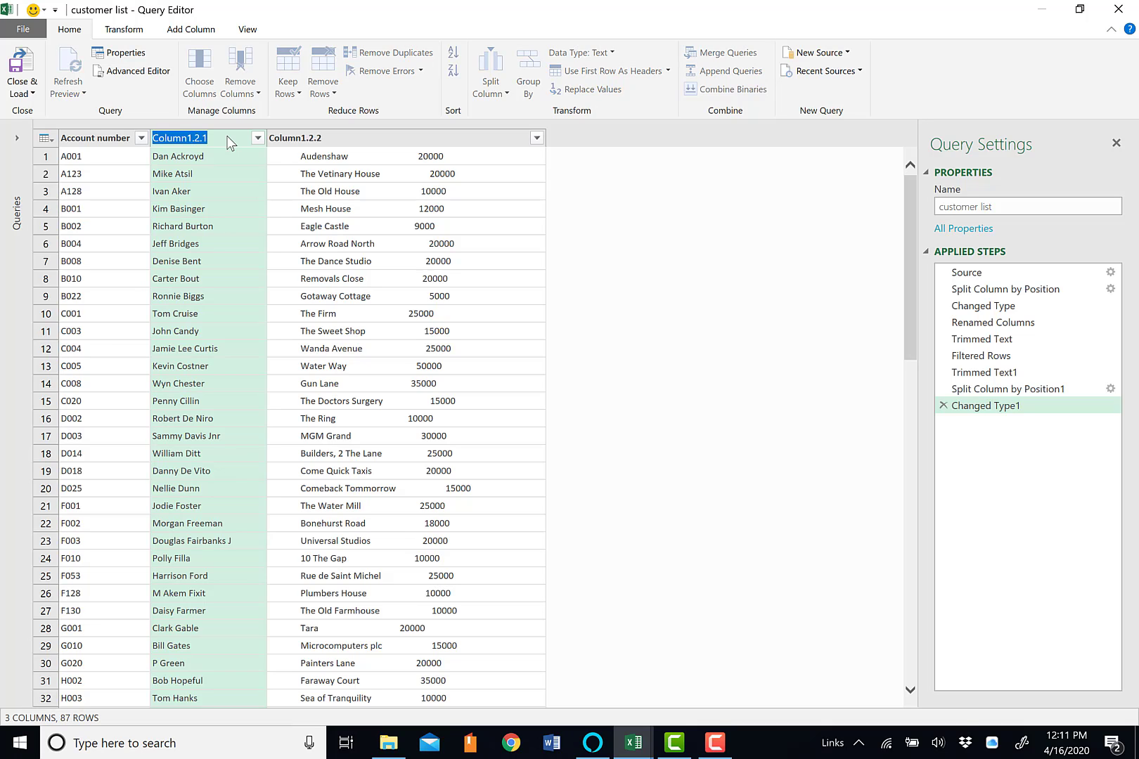
{"action": "type", "text": "Customer name"}
{"action": "key", "text": "Return"}
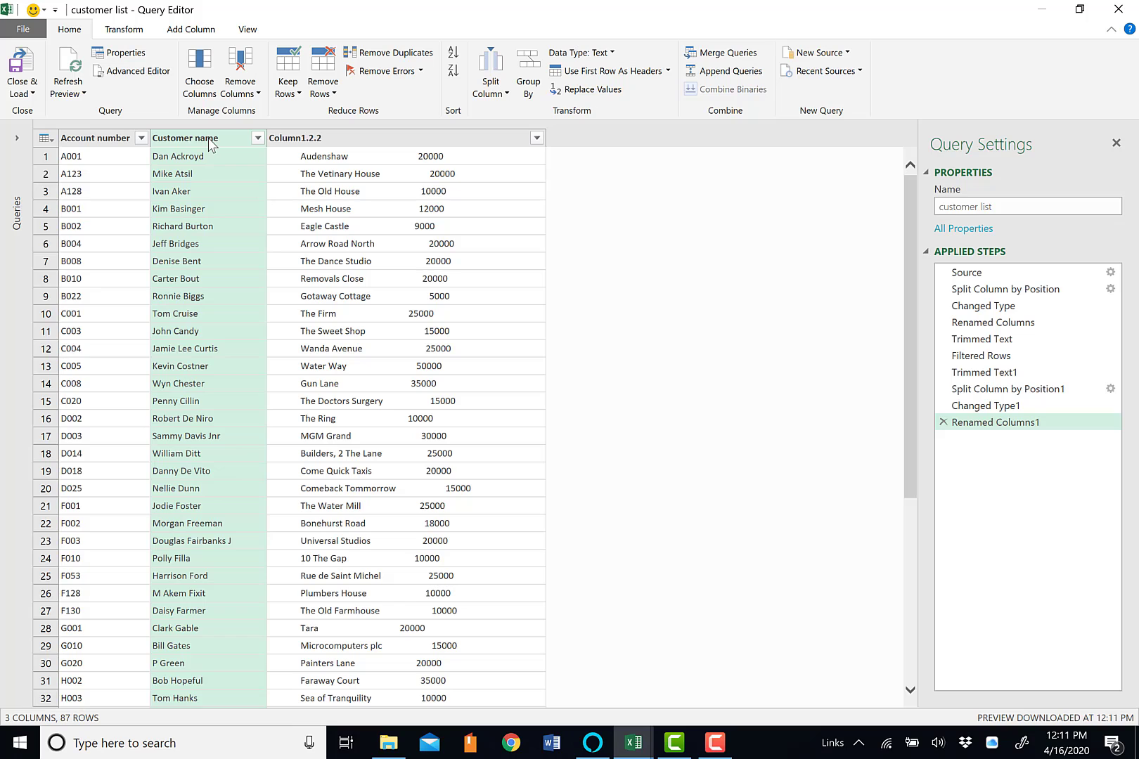
Apply the Trim transformation to the Customer name column
{"action": "right_click", "coordinate": [210, 144]}
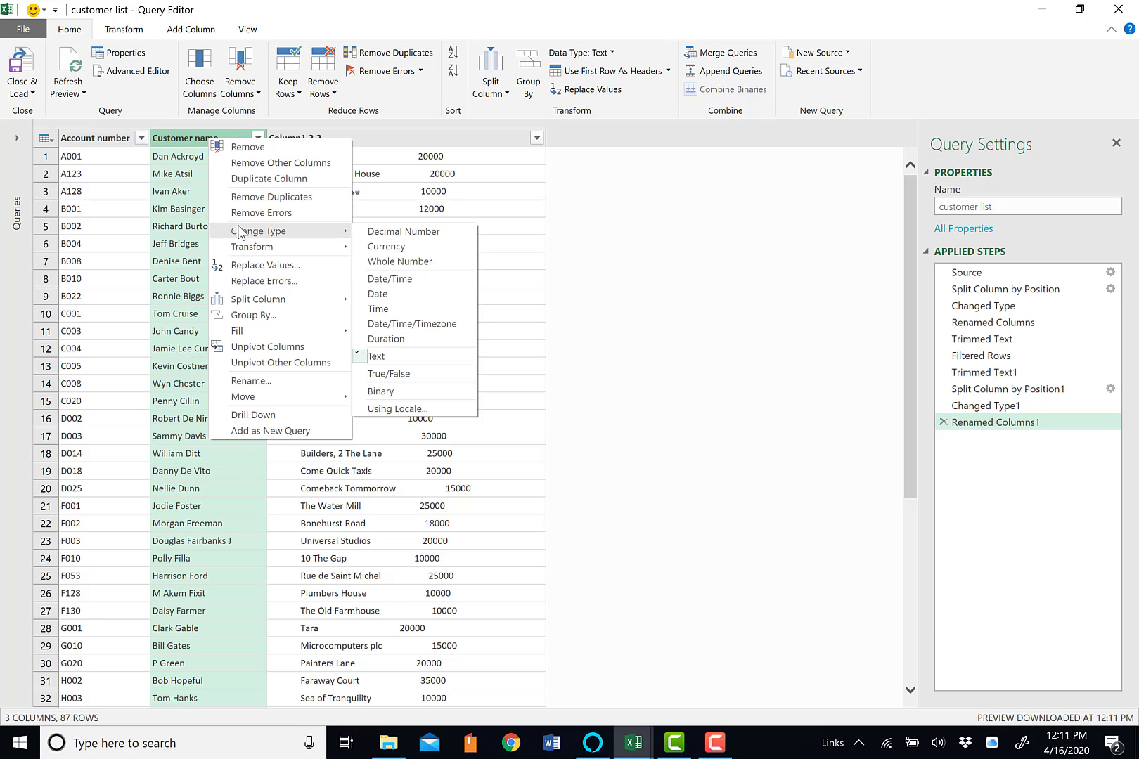
{"action": "mouse_move", "coordinate": [244, 248]}
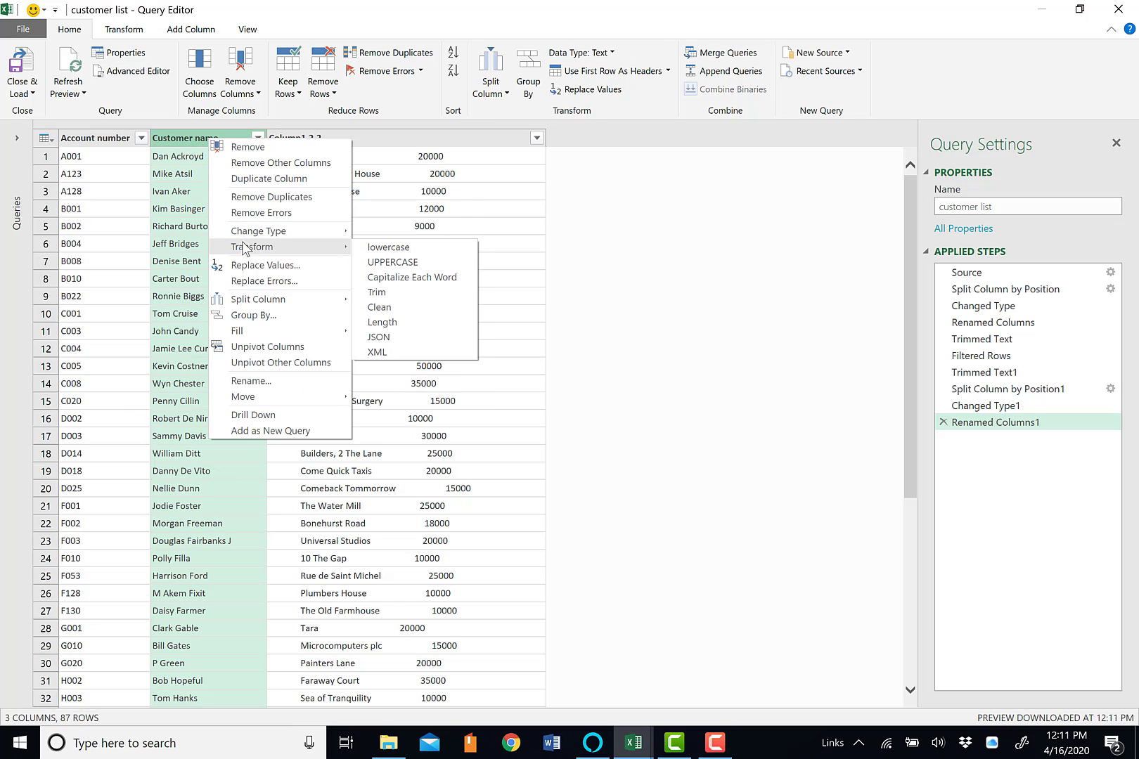
{"action": "left_click", "coordinate": [410, 296]}
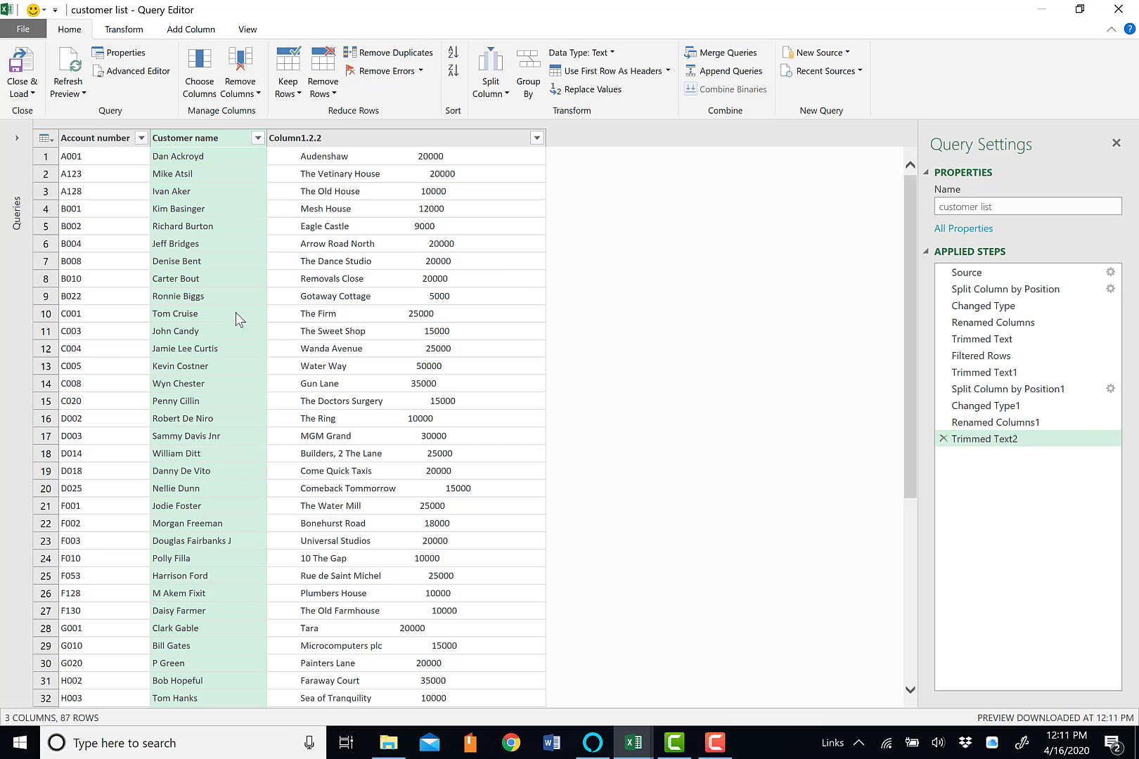
Trim the surrounding spaces from the address and credit limit text in Column1.2.2
{"action": "left_click", "coordinate": [351, 299]}
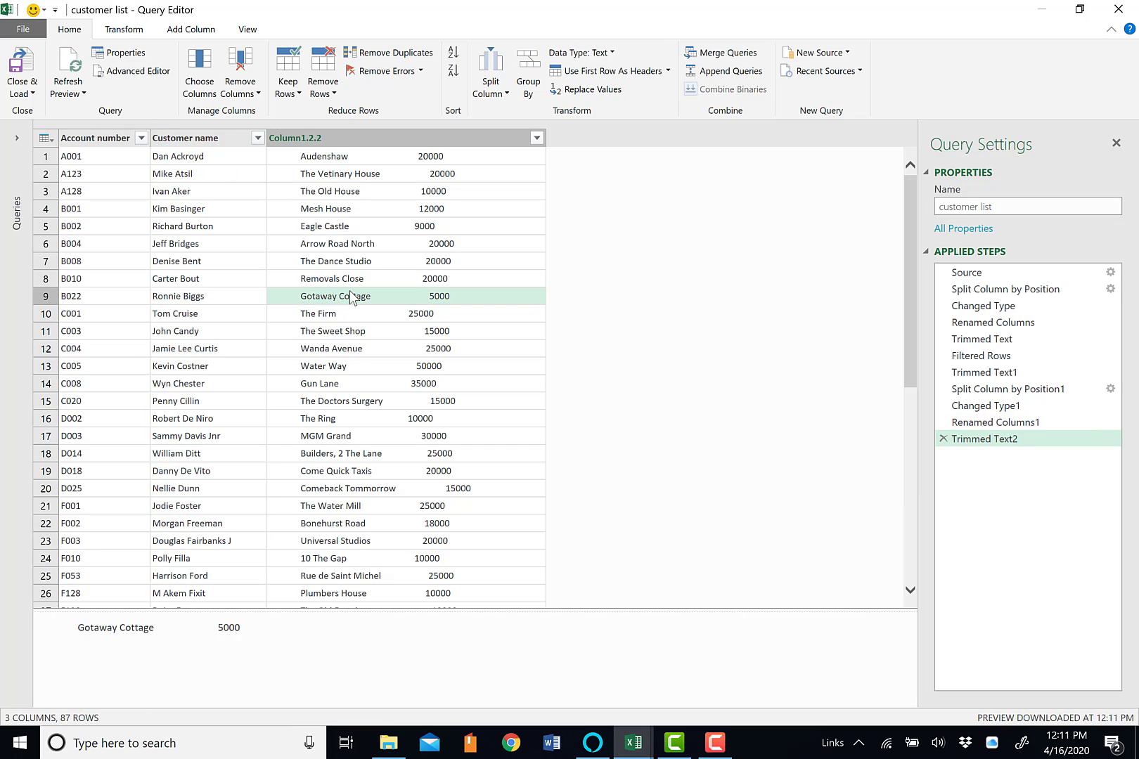
{"action": "left_click", "coordinate": [375, 139]}
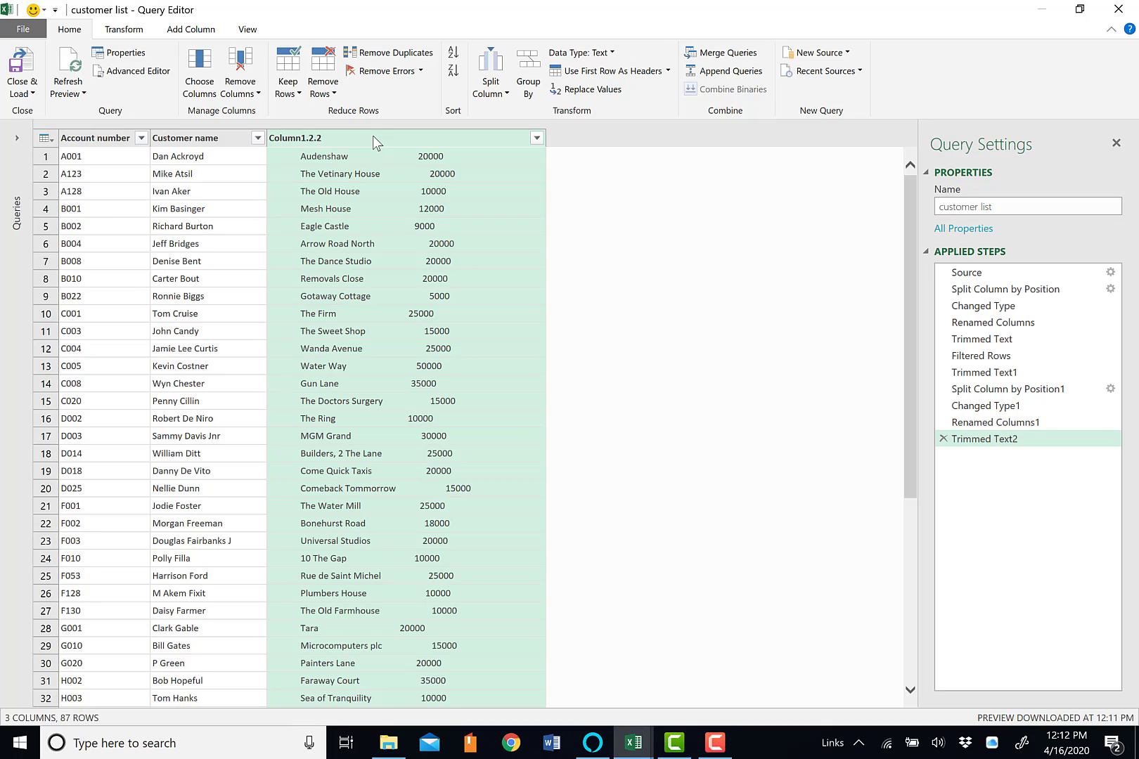
{"action": "left_click", "coordinate": [373, 138]}
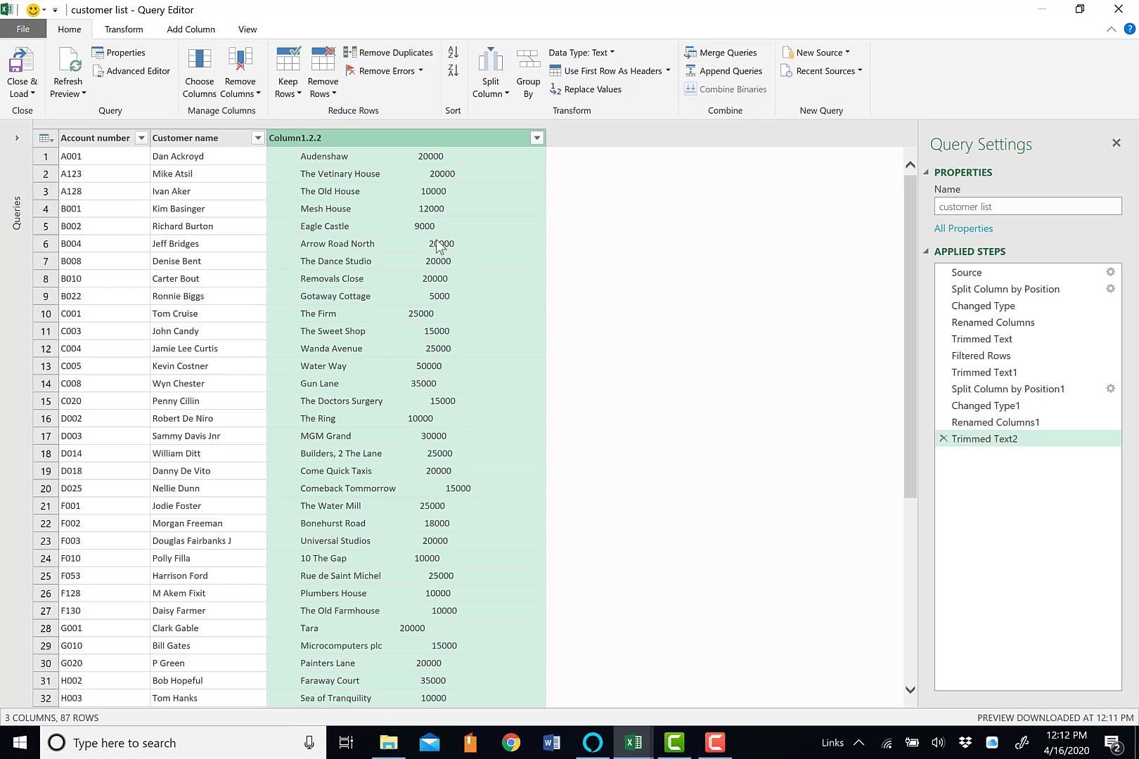
{"action": "right_click", "coordinate": [424, 141]}
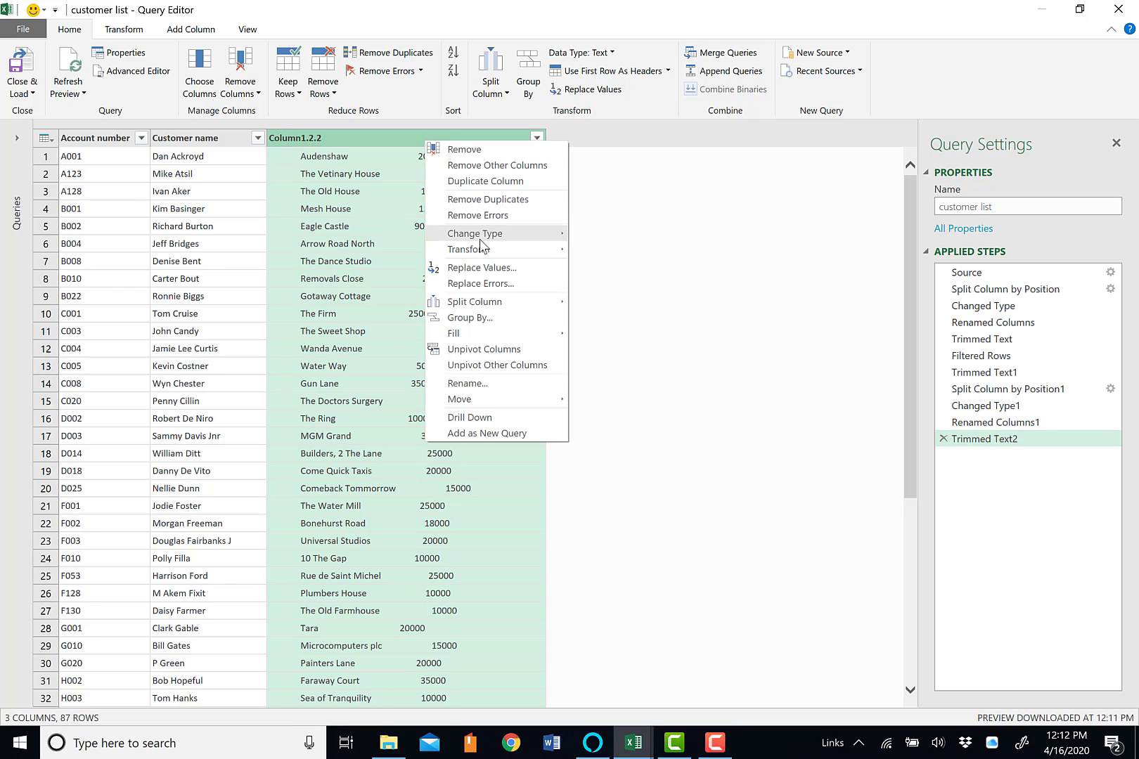
{"action": "mouse_move", "coordinate": [533, 248]}
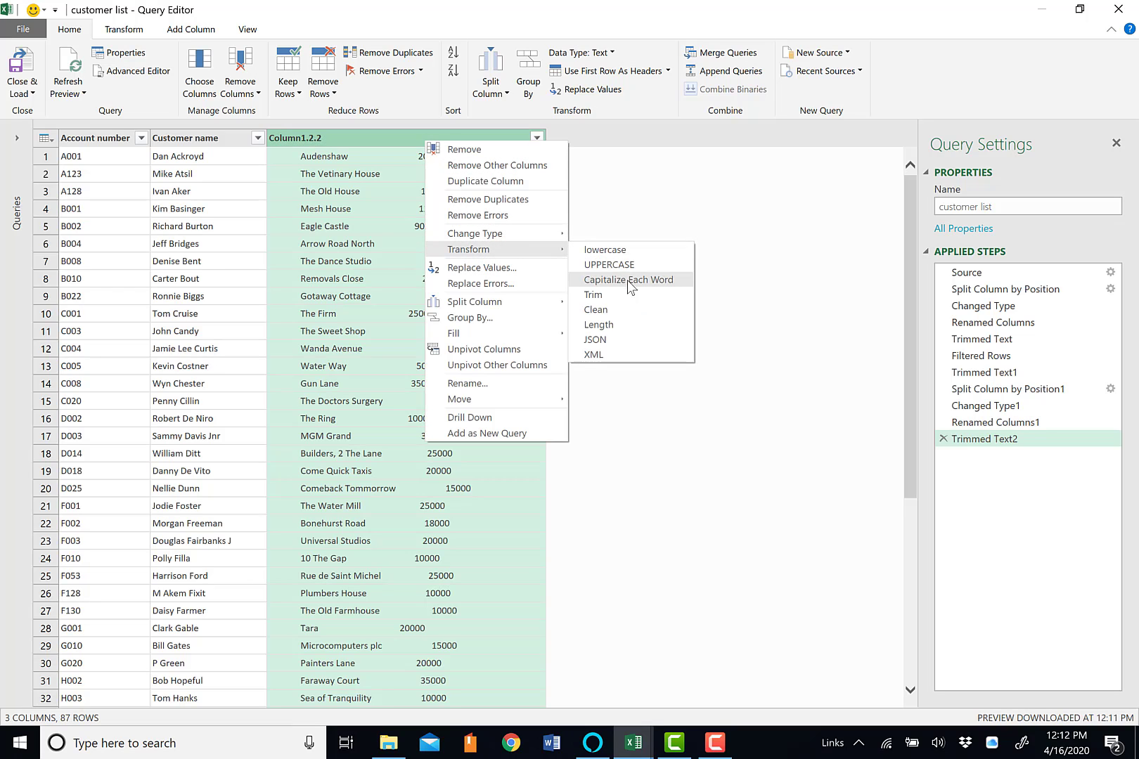
{"action": "left_click", "coordinate": [628, 304]}
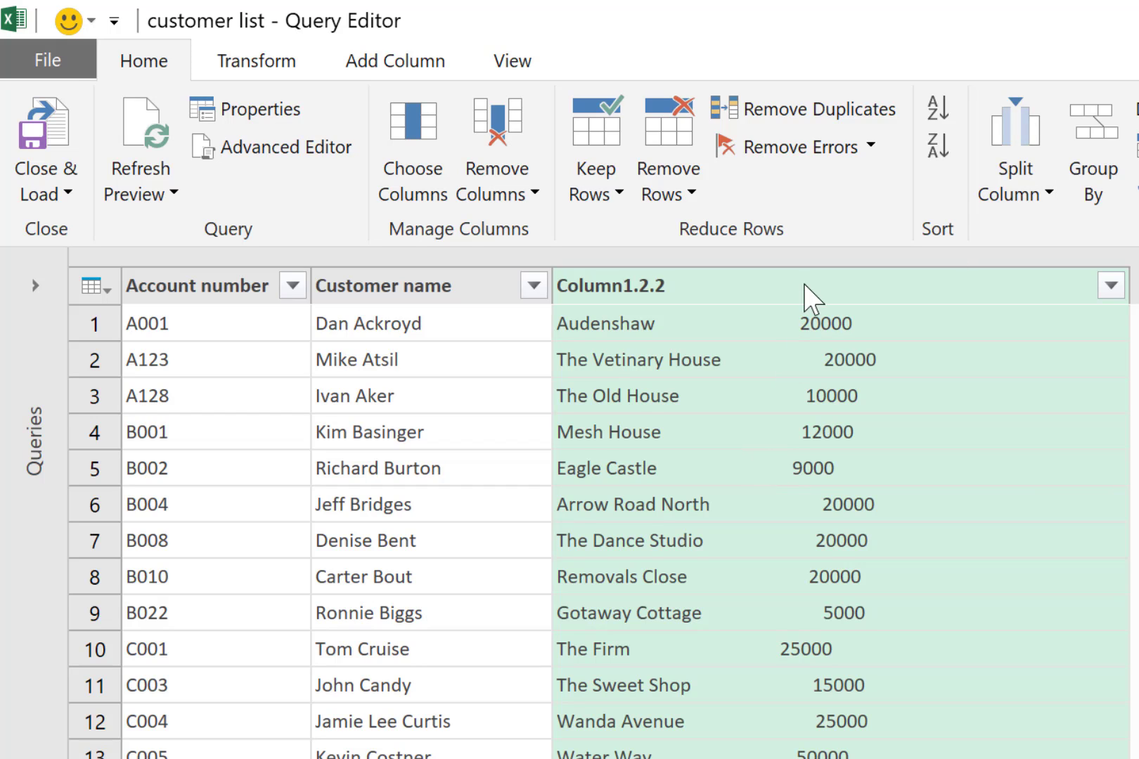
Split Column1.2.2 by the Space delimiter at the right-most delimiter to separate the addresses from the credit limits
{"action": "left_click", "coordinate": [1023, 140]}
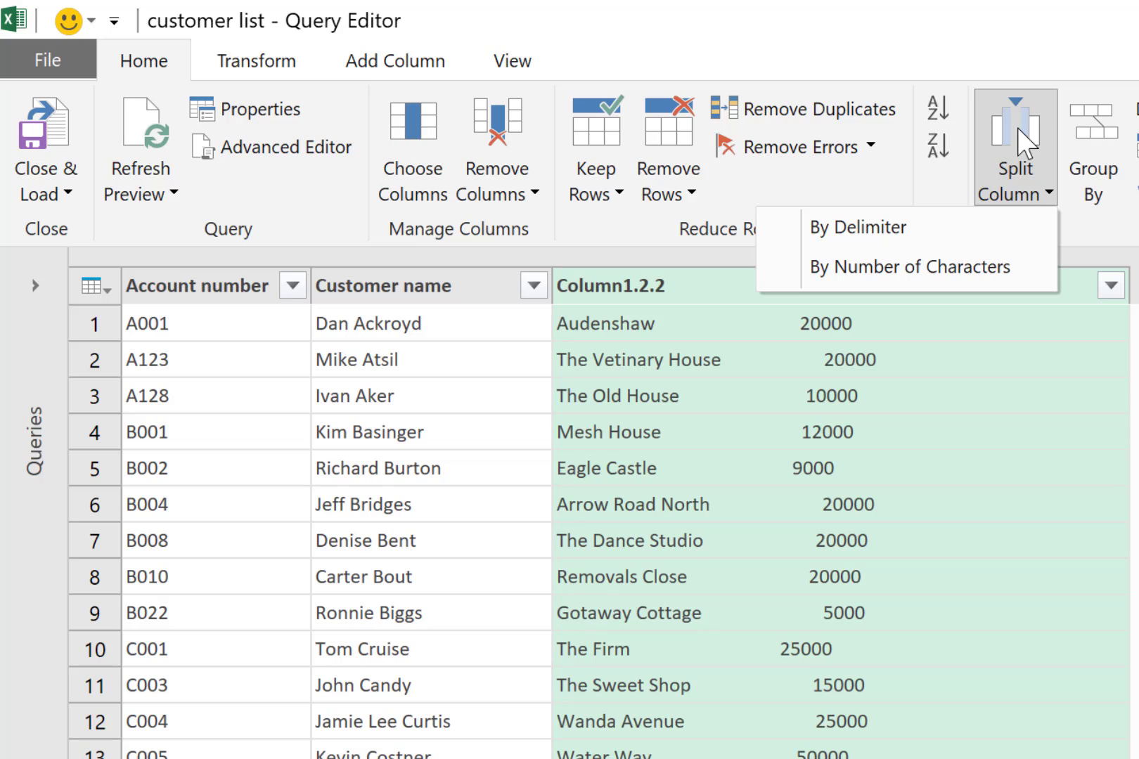
{"action": "left_click", "coordinate": [941, 238]}
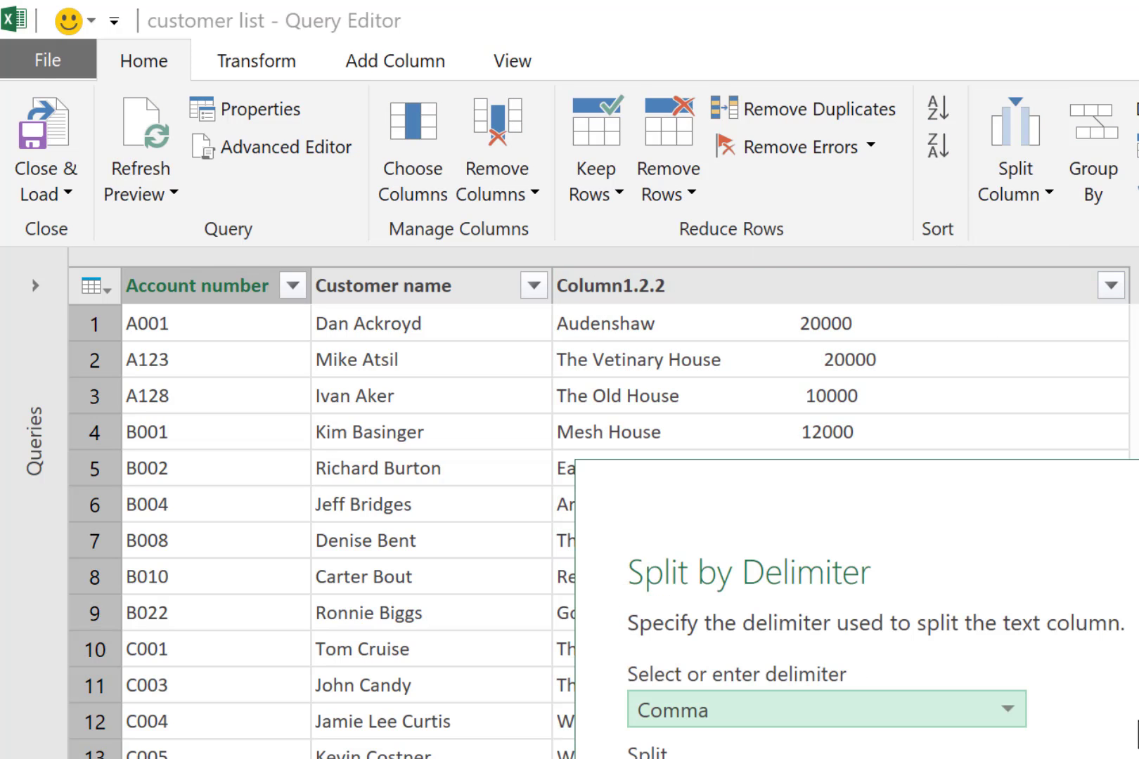
{"action": "left_click", "coordinate": [1008, 709]}
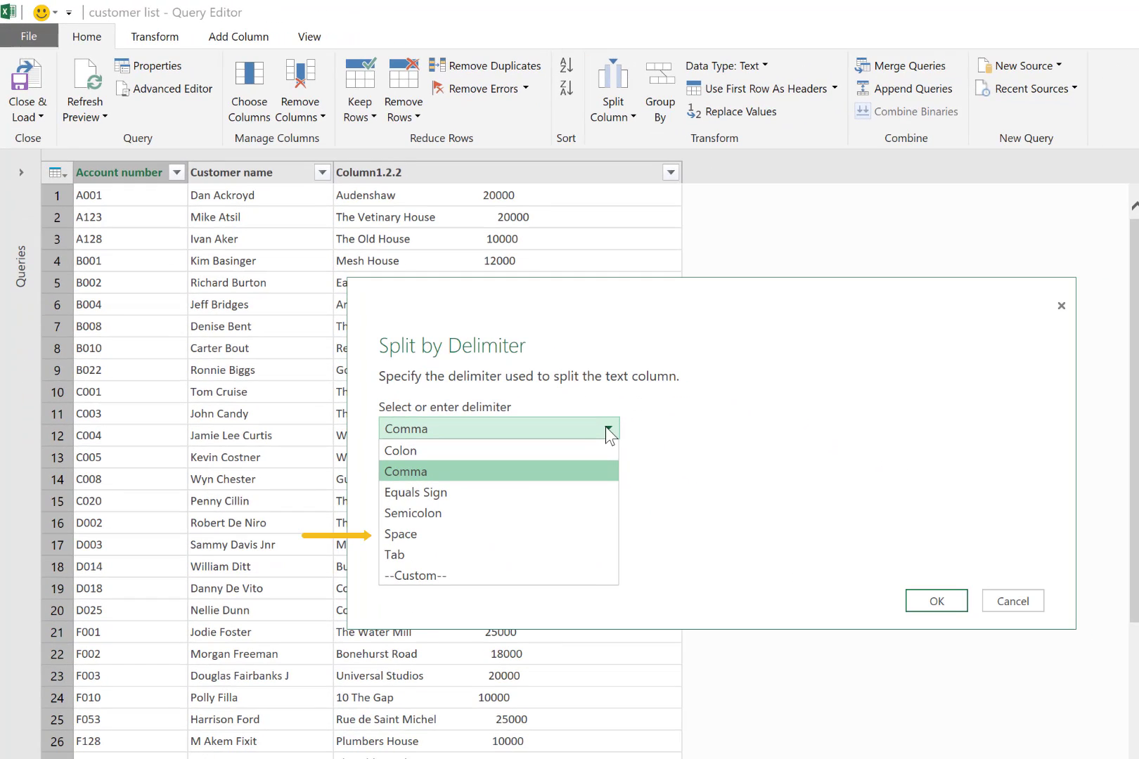
{"action": "left_click", "coordinate": [522, 542]}
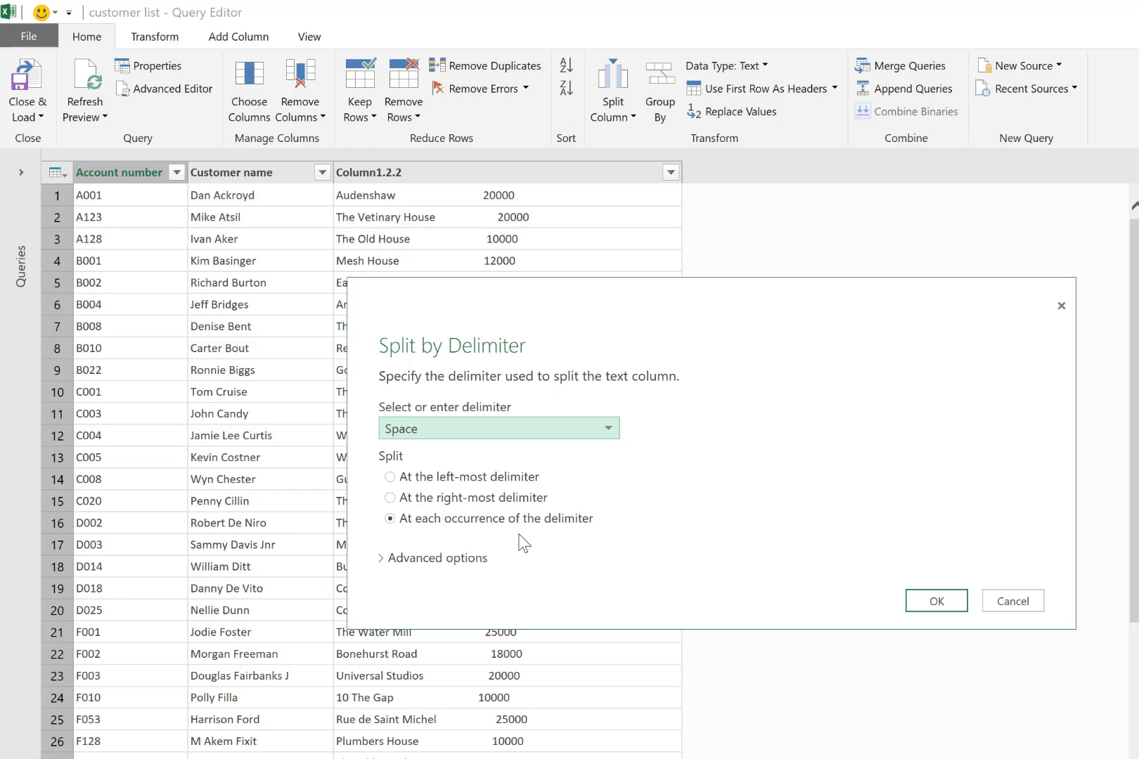
{"action": "left_click", "coordinate": [391, 498]}
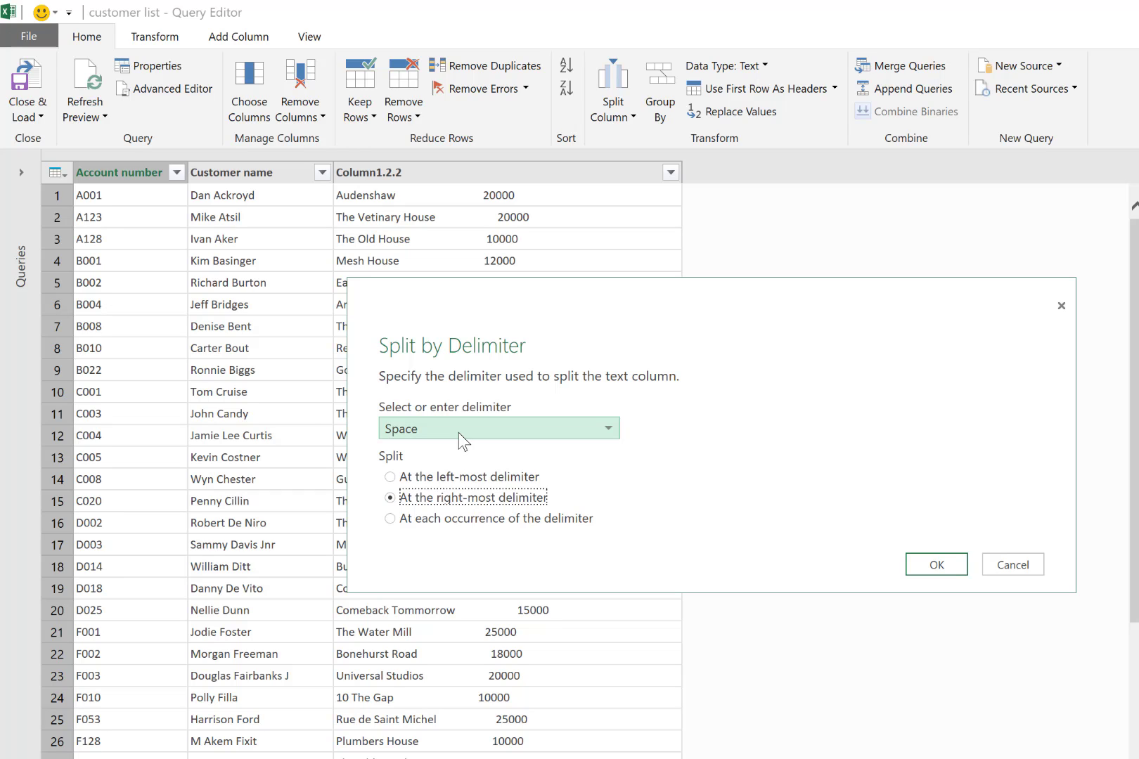
{"action": "left_click", "coordinate": [954, 567]}
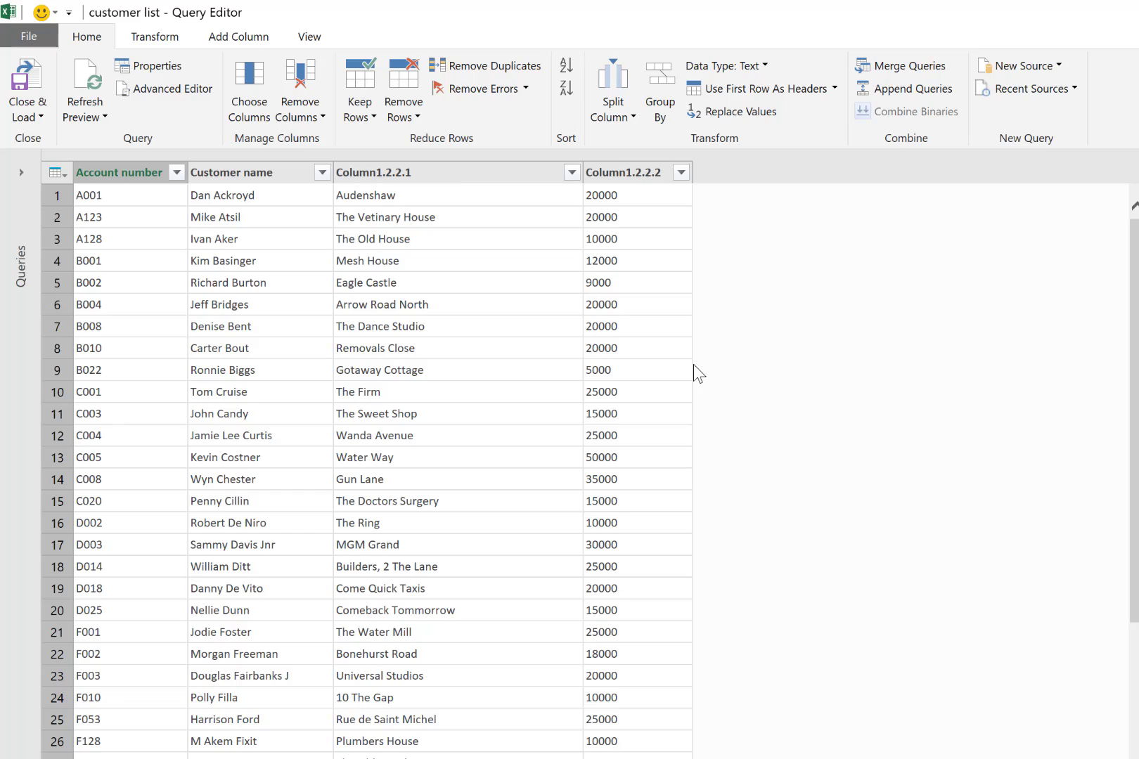
Remove the address column, Column1.2.2.1, from the query
{"action": "left_click", "coordinate": [437, 171]}
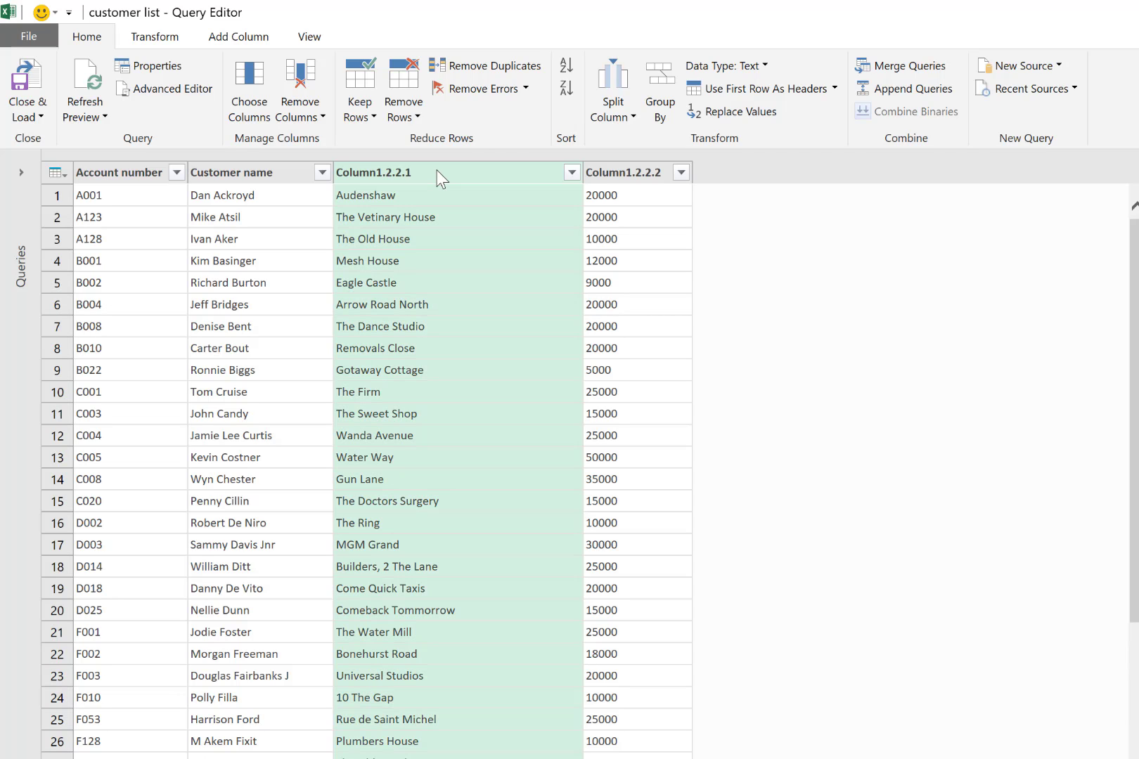
{"action": "right_click", "coordinate": [436, 170]}
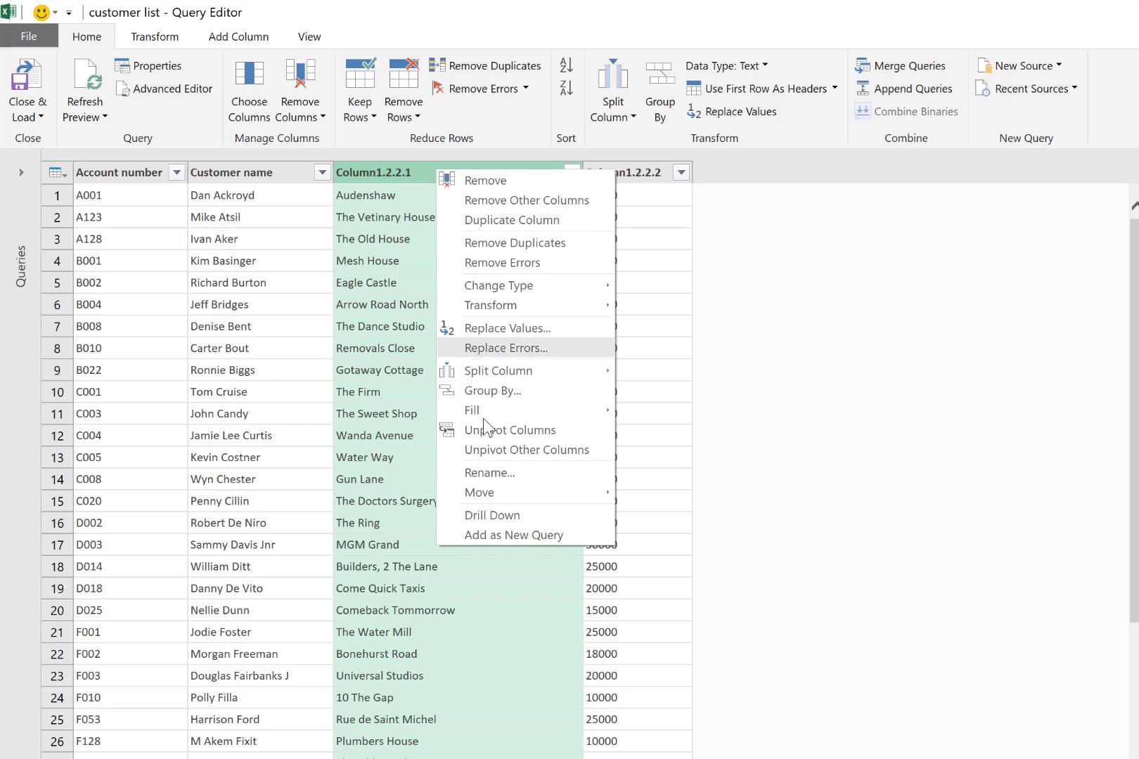
{"action": "left_click", "coordinate": [505, 186]}
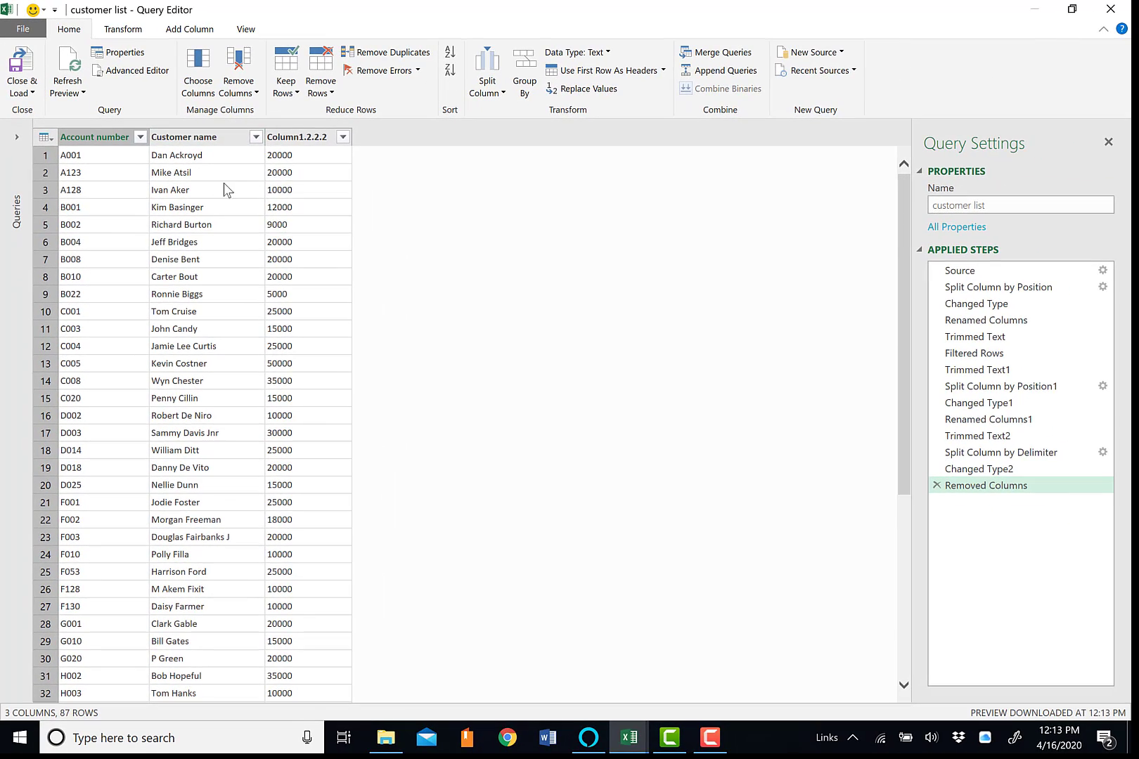
Rename Column1.2.2.2 as "Credit limit"
{"action": "double_click", "coordinate": [293, 137]}
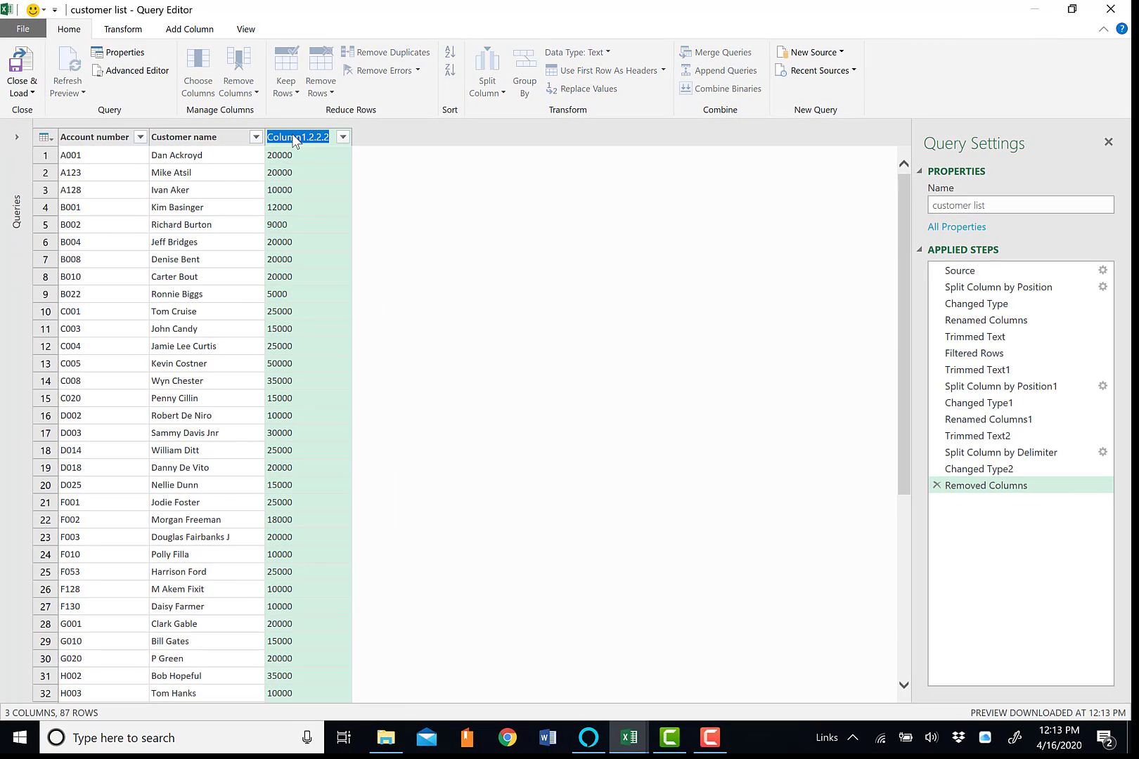
{"action": "type", "text": "Credit limit"}
{"action": "key", "text": "Return"}
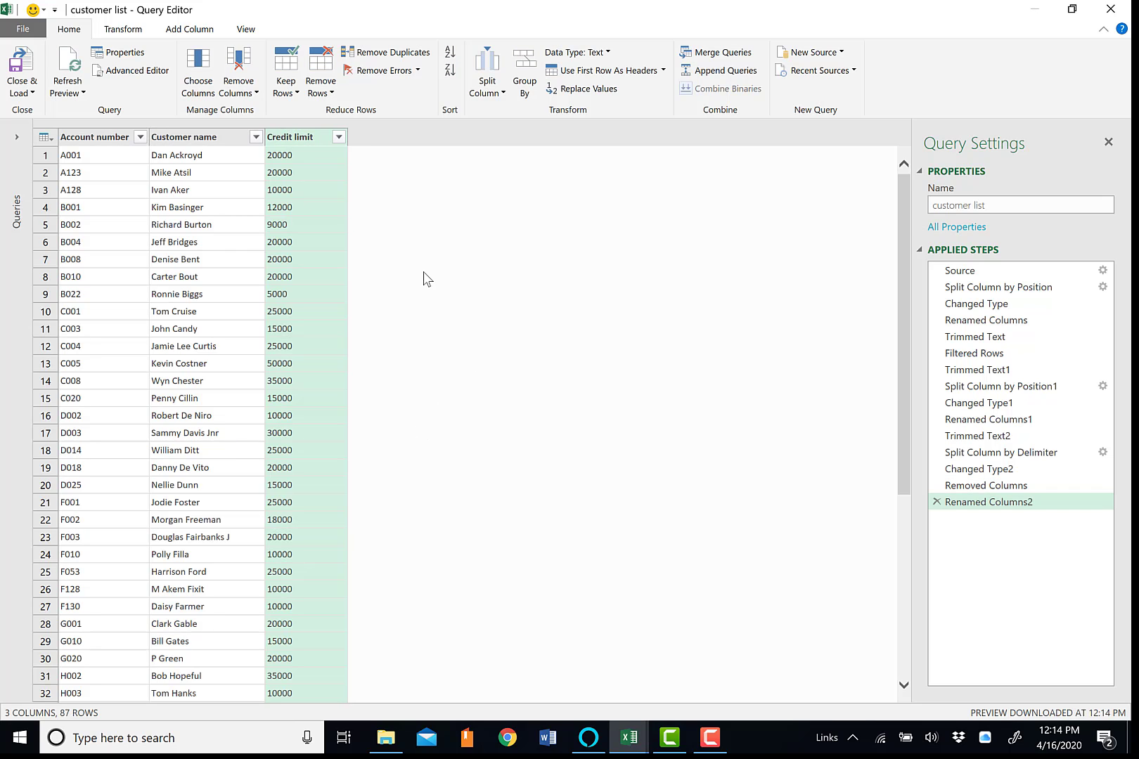
Locate the non-numeric credit limit "Hotel", and open the source customer list text file from the Accounts Receivable Project folder in Notepad
{"action": "left_click_drag", "start_coordinate": [901, 261], "coordinate": [947, 396]}
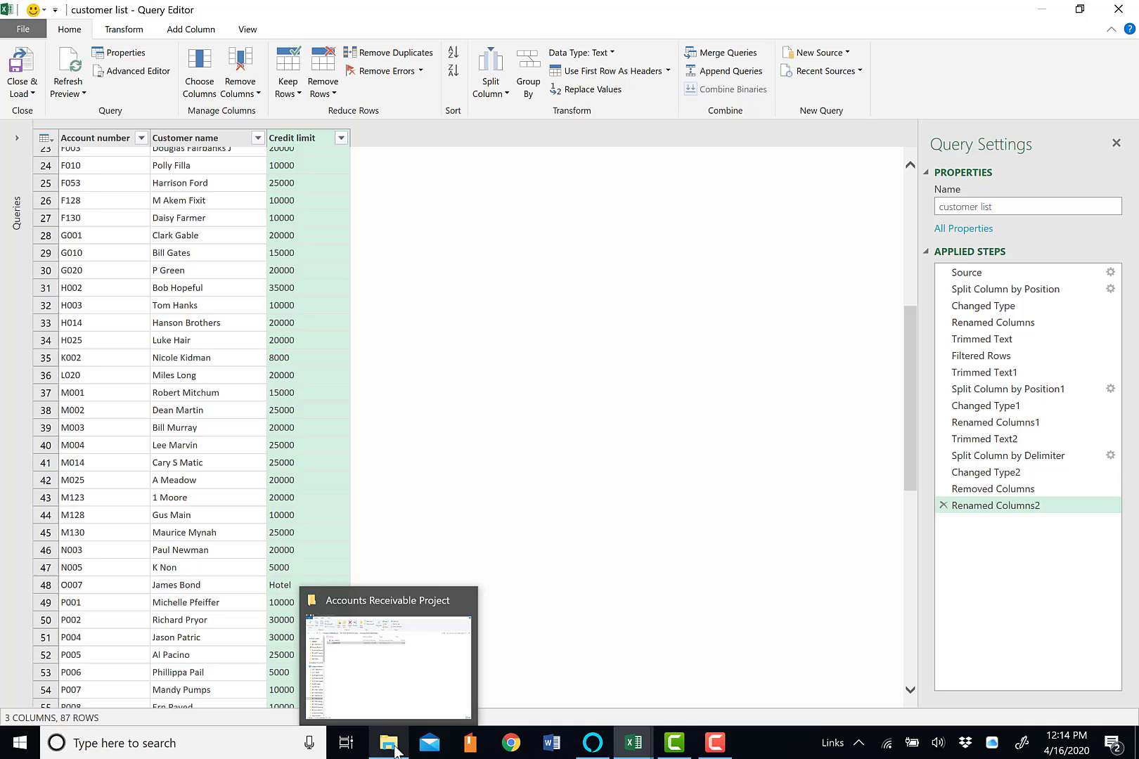
{"action": "left_click", "coordinate": [395, 751]}
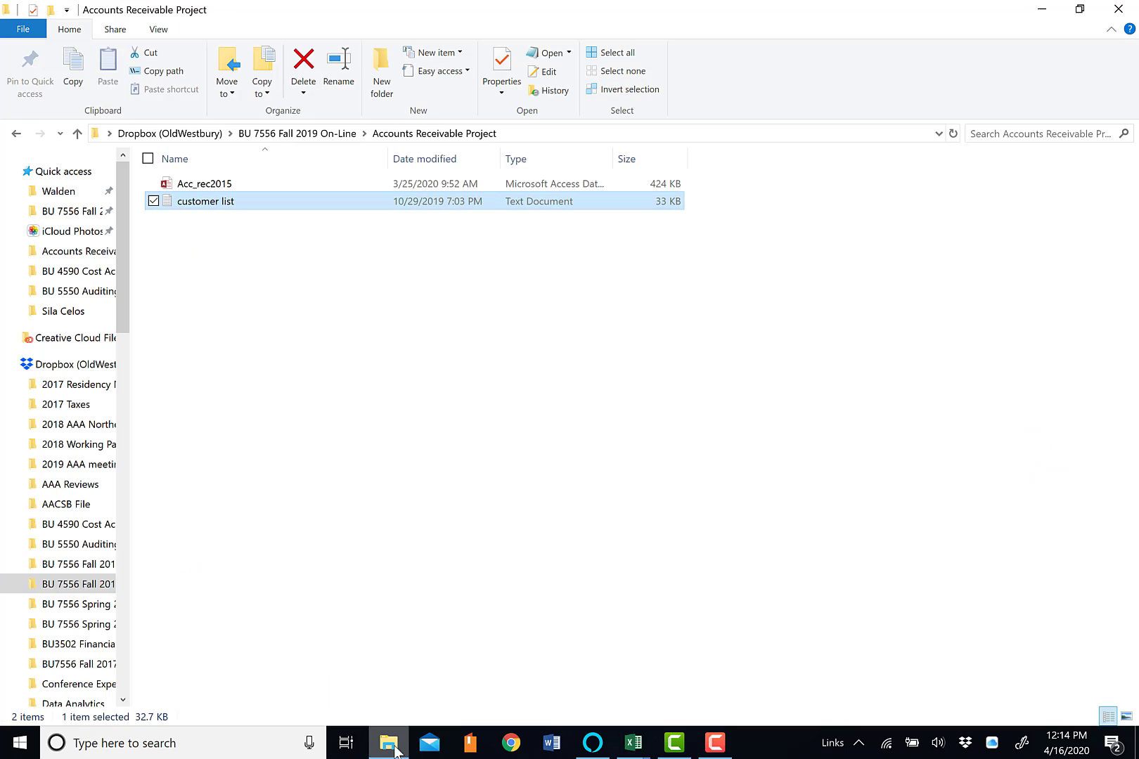
{"action": "double_click", "coordinate": [219, 201]}
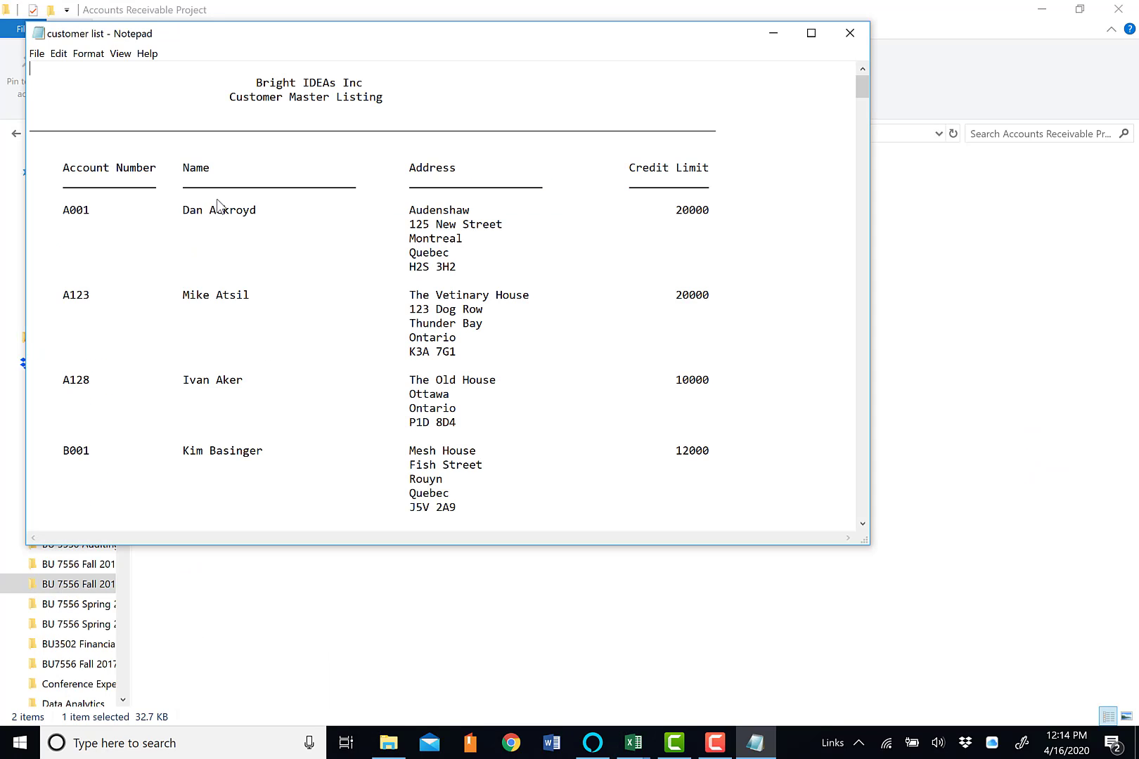
{"action": "left_click", "coordinate": [812, 33]}
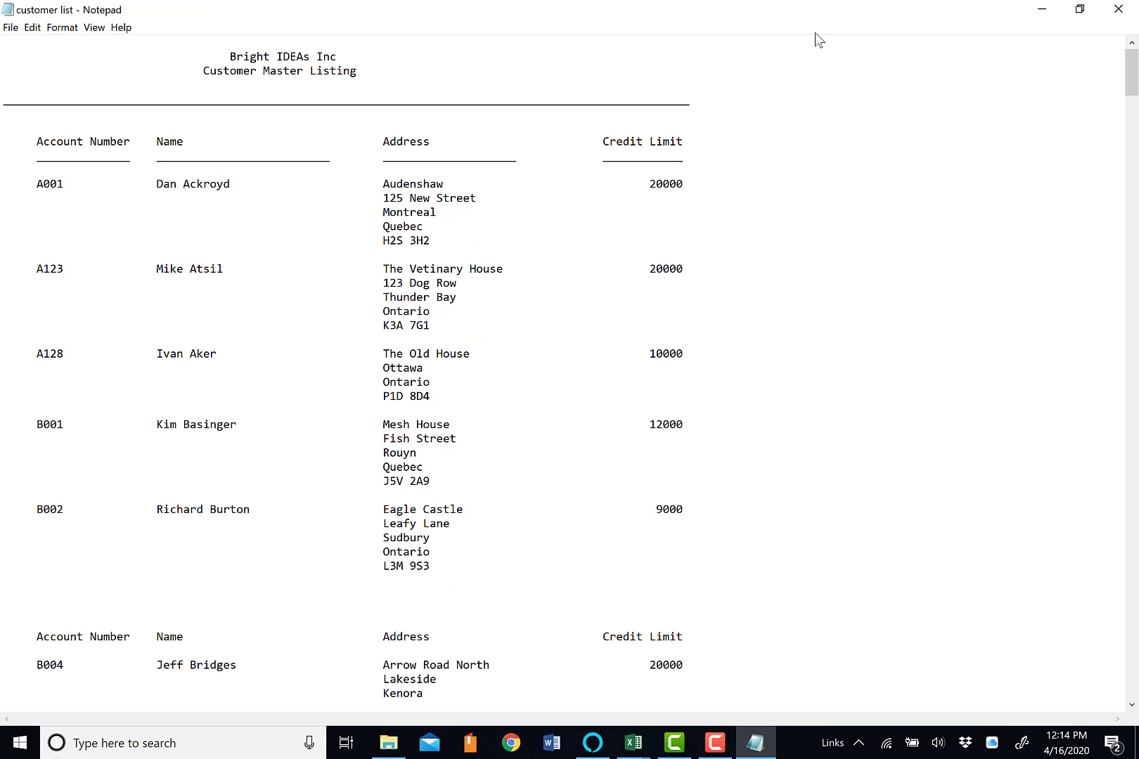
Search the text file for the surname of the customer with the "Hotel" credit limit, and examine that customer's full entry
{"action": "key", "text": "ctrl+f"}
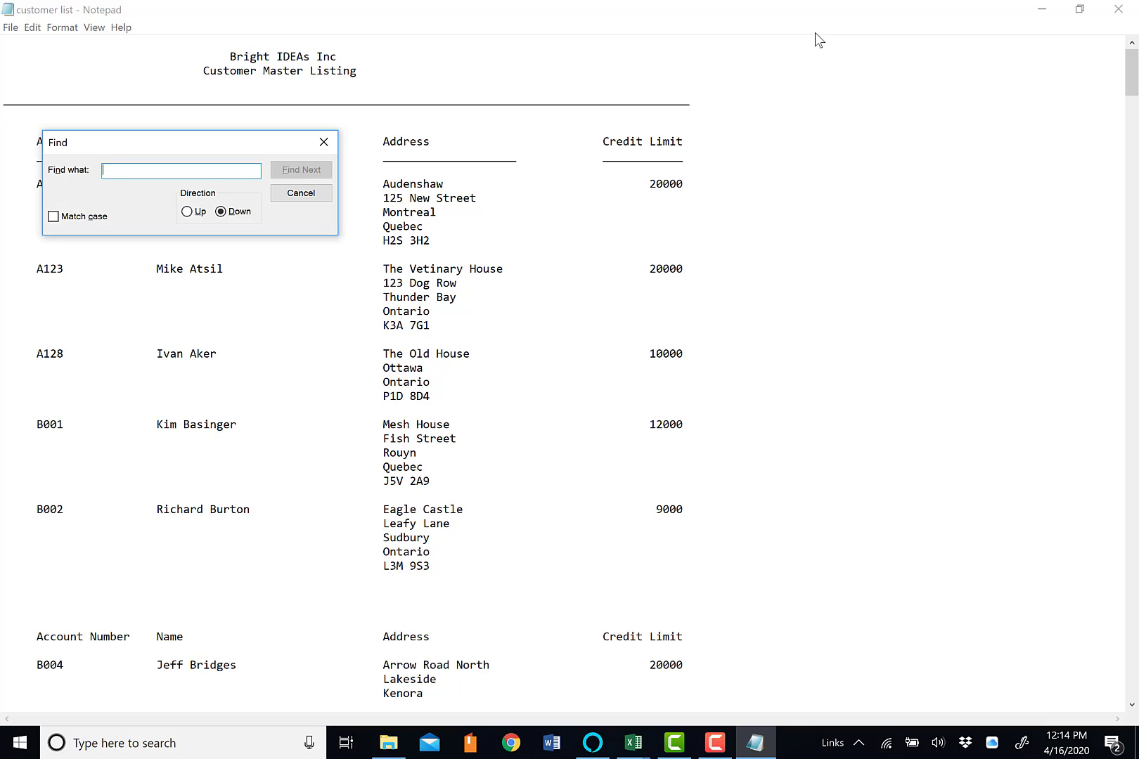
{"action": "type", "text": "bond"}
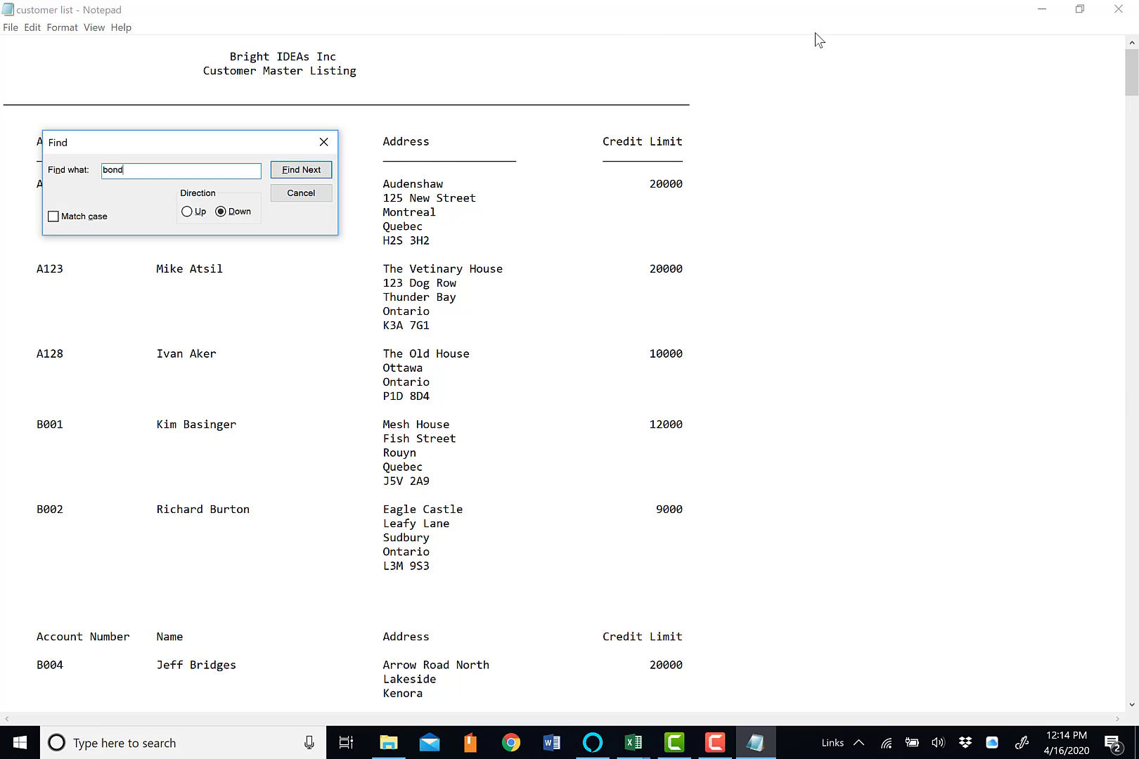
{"action": "key", "text": "Return"}
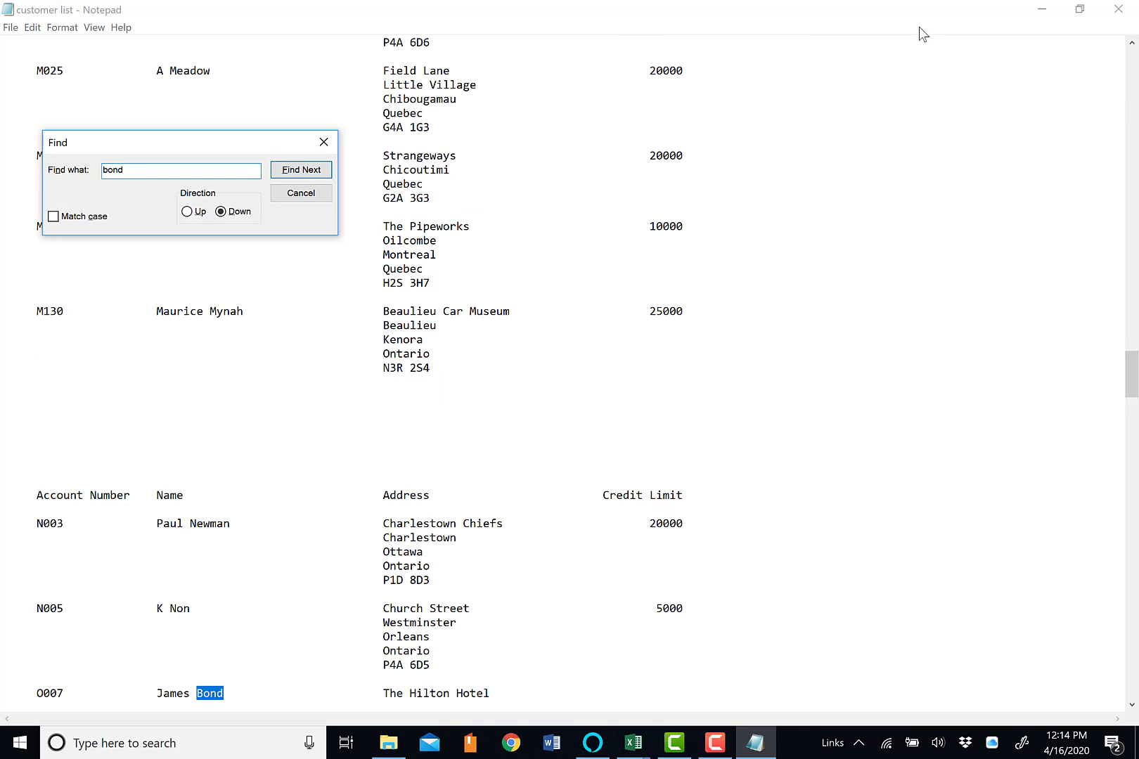
{"action": "left_click", "coordinate": [327, 143]}
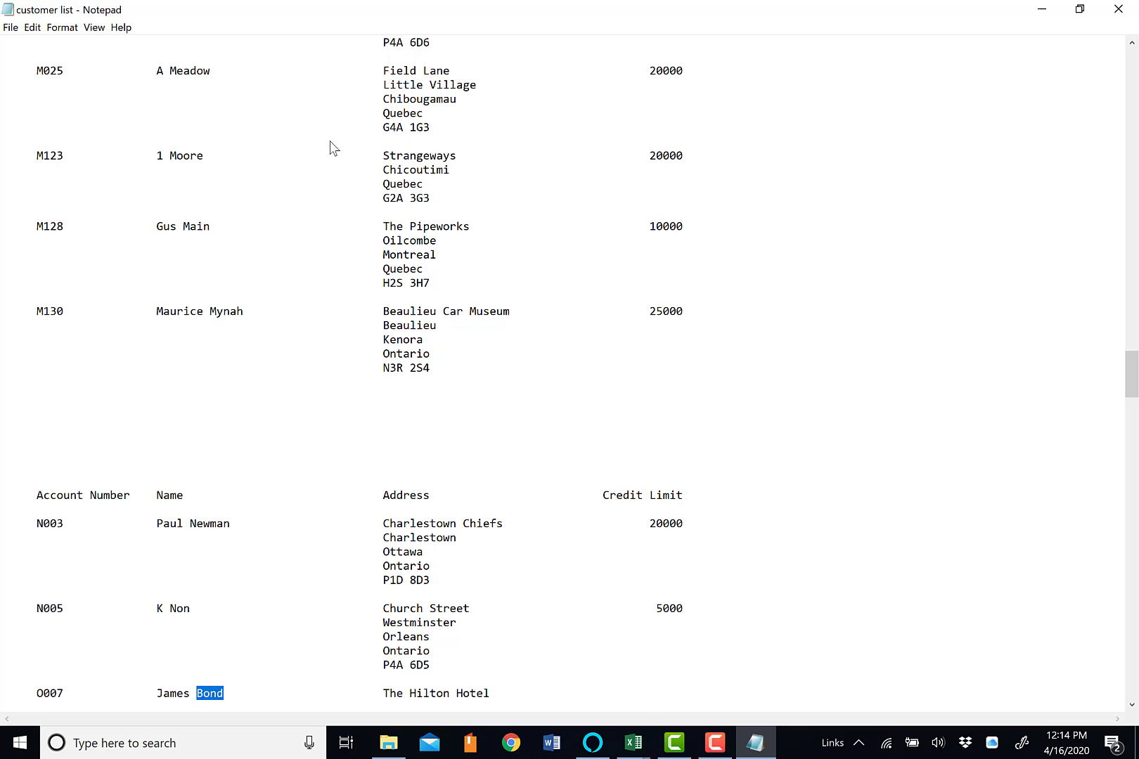
{"action": "scroll", "coordinate": [522, 463], "scroll_direction": "down", "scroll_amount": 2}
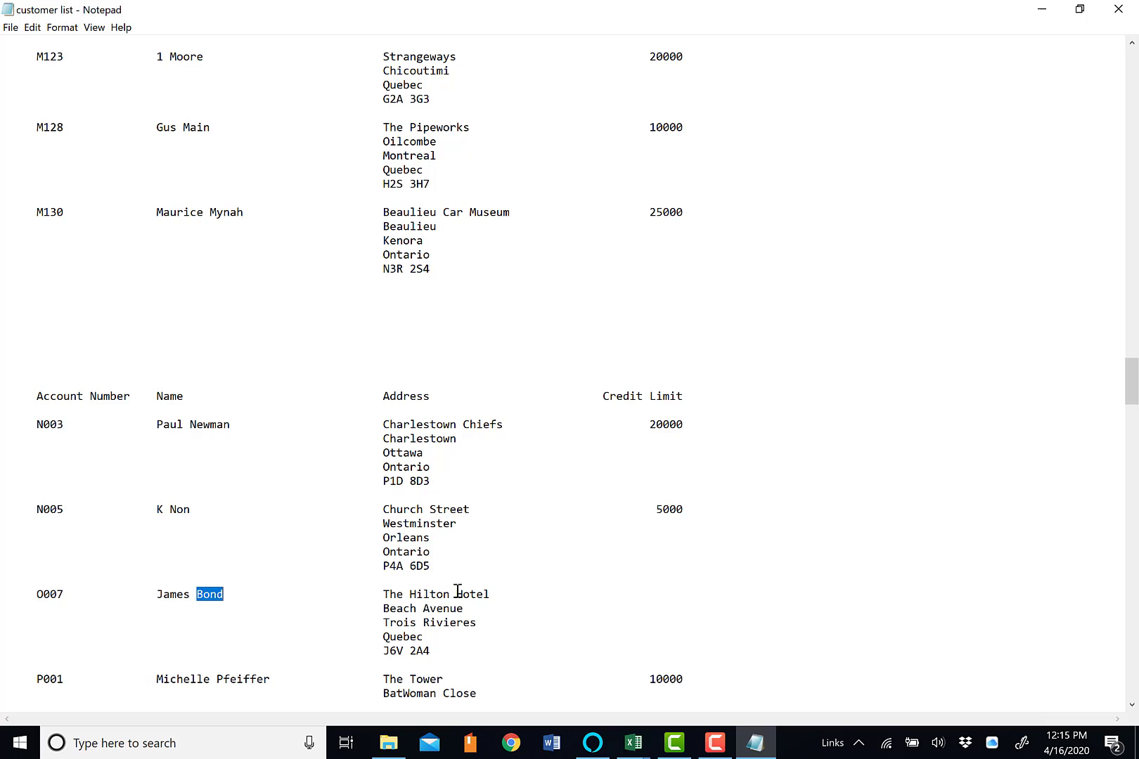
Switch back to the customer list query in the Query Editor and set the Credit limit column's data type to Whole Number
{"action": "left_click", "coordinate": [638, 746]}
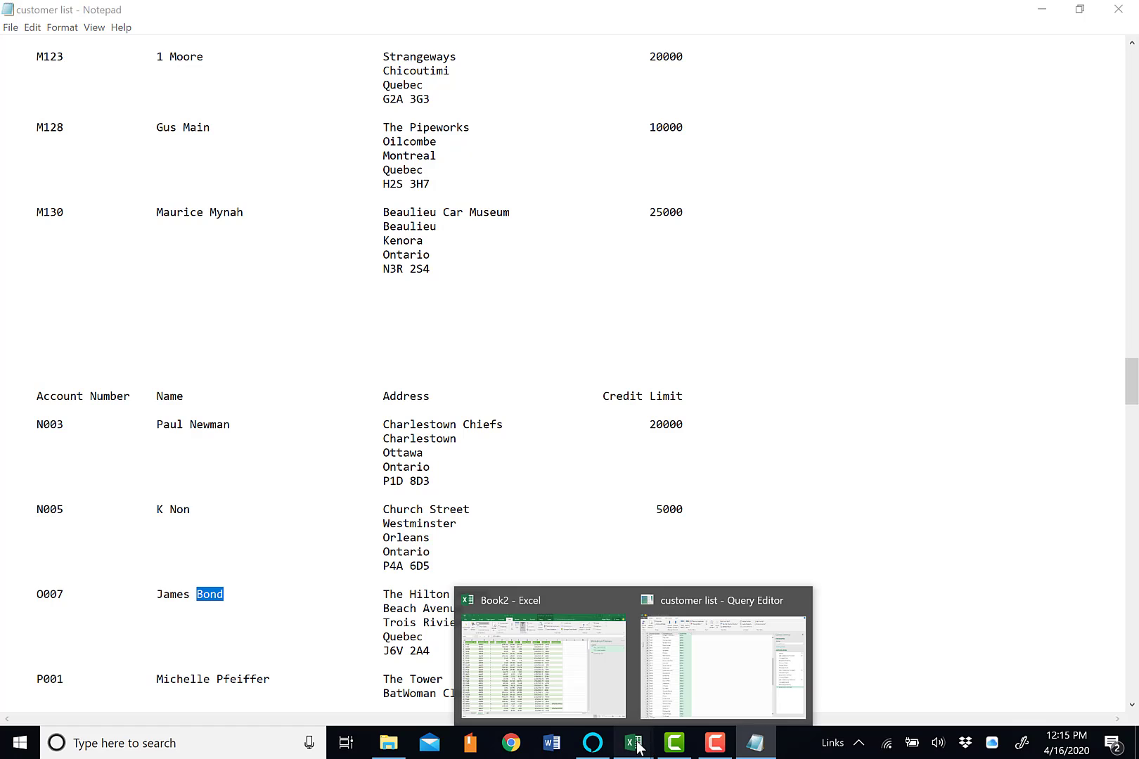
{"action": "left_click", "coordinate": [711, 677]}
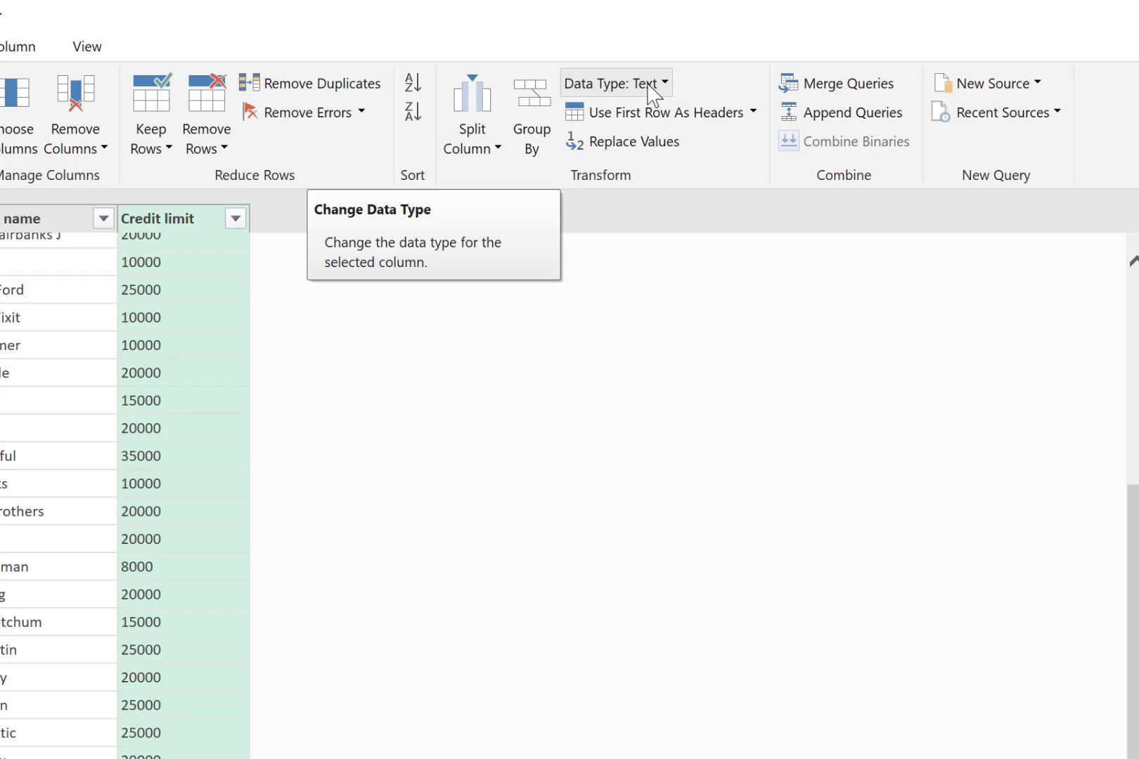
{"action": "left_click", "coordinate": [665, 83]}
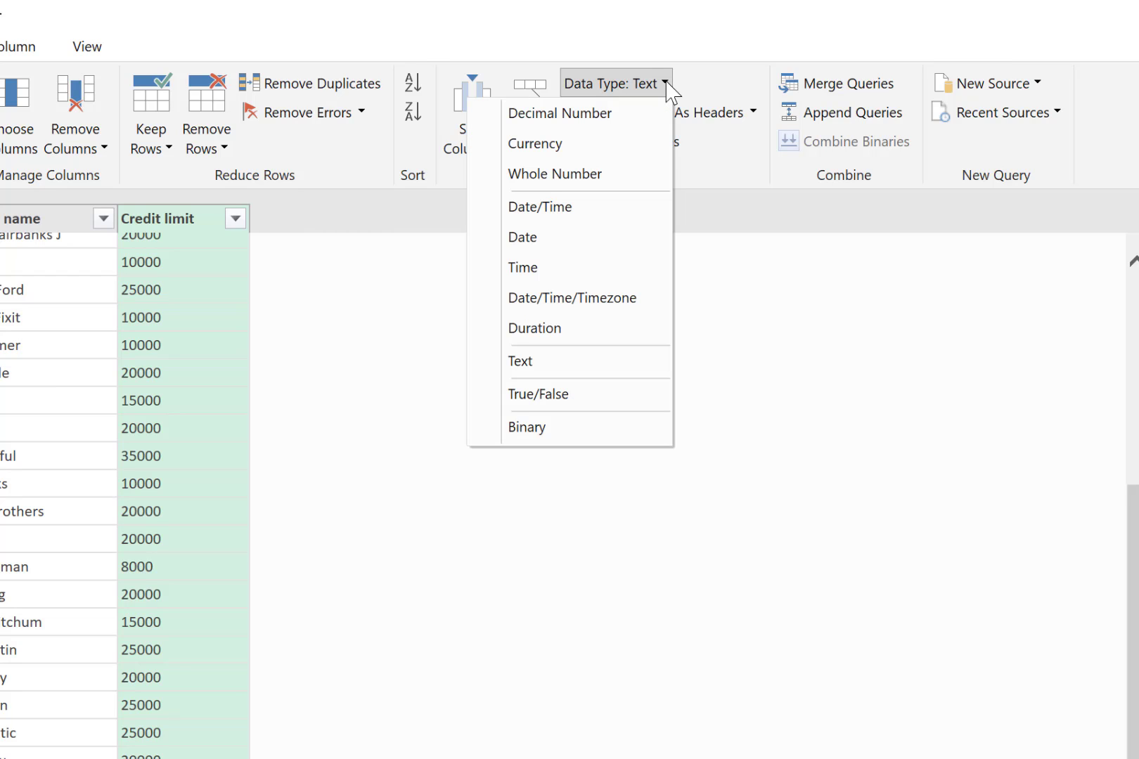
{"action": "left_click", "coordinate": [569, 179]}
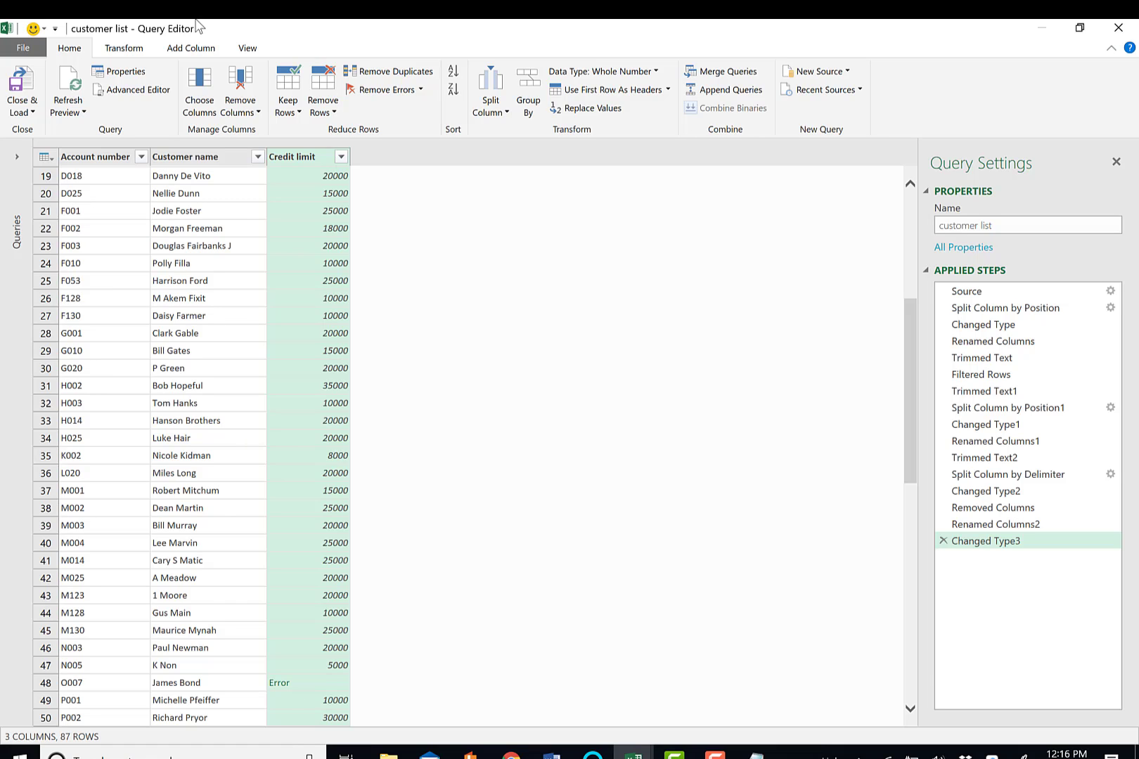
Close the Query Editor and load the customer list query into the workbook
{"action": "left_click", "coordinate": [29, 95]}
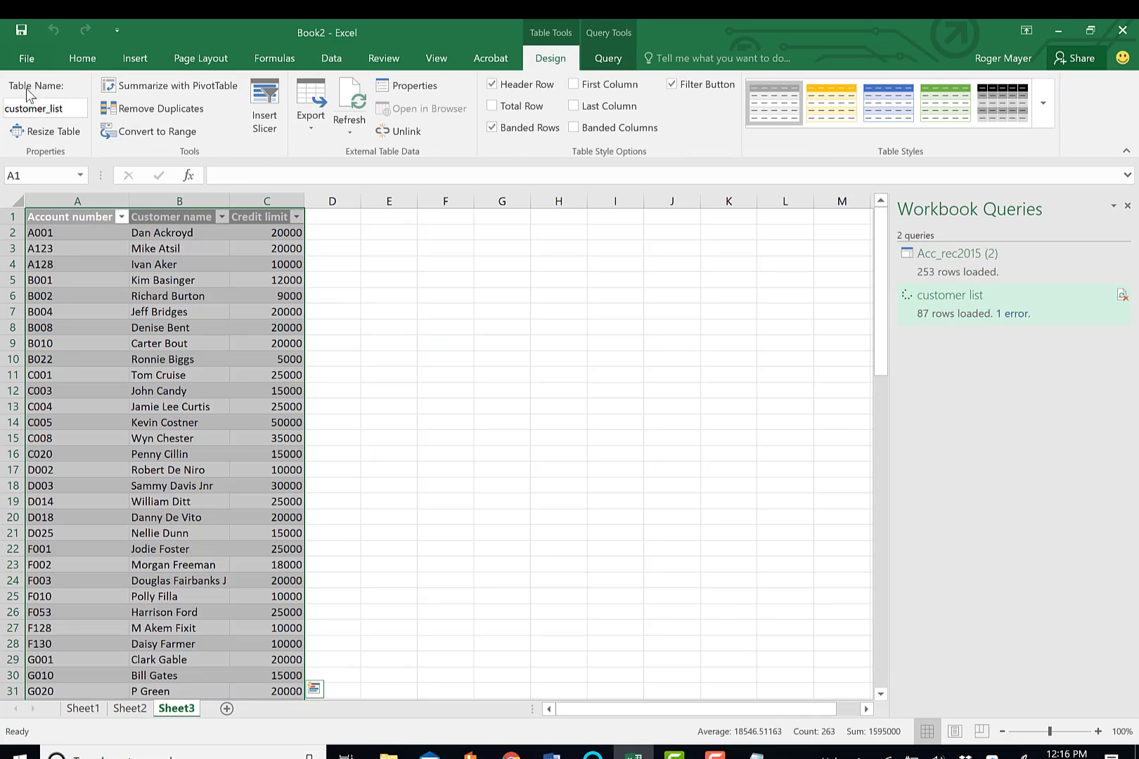
{"action": "left_click", "coordinate": [416, 414]}
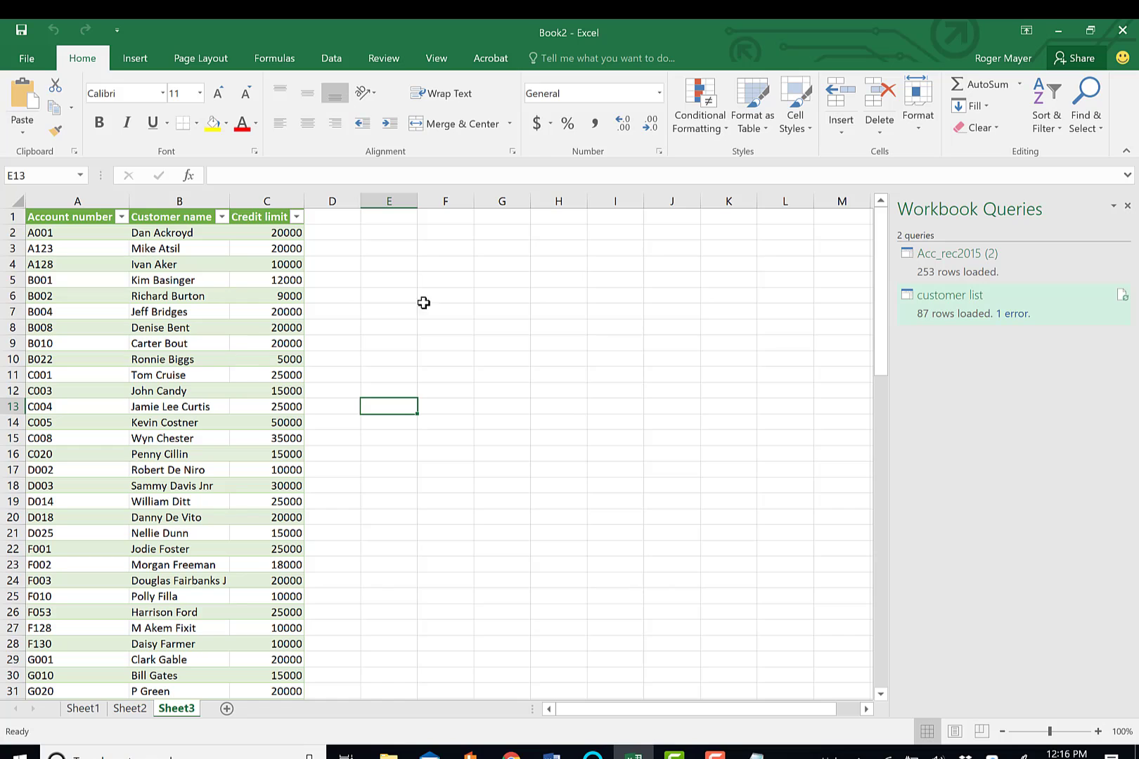
{"action": "left_click", "coordinate": [373, 453]}
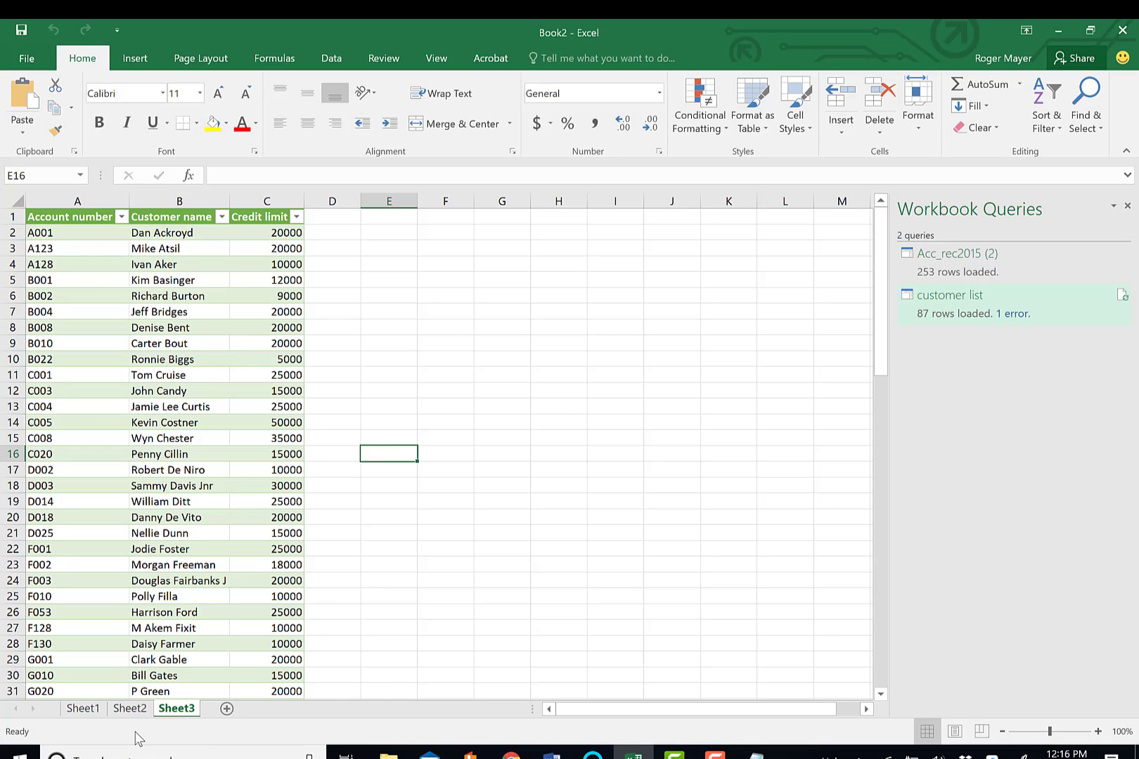
Rename Sheet2, which holds the receivables, as "AR Rec"
{"action": "left_click", "coordinate": [132, 711]}
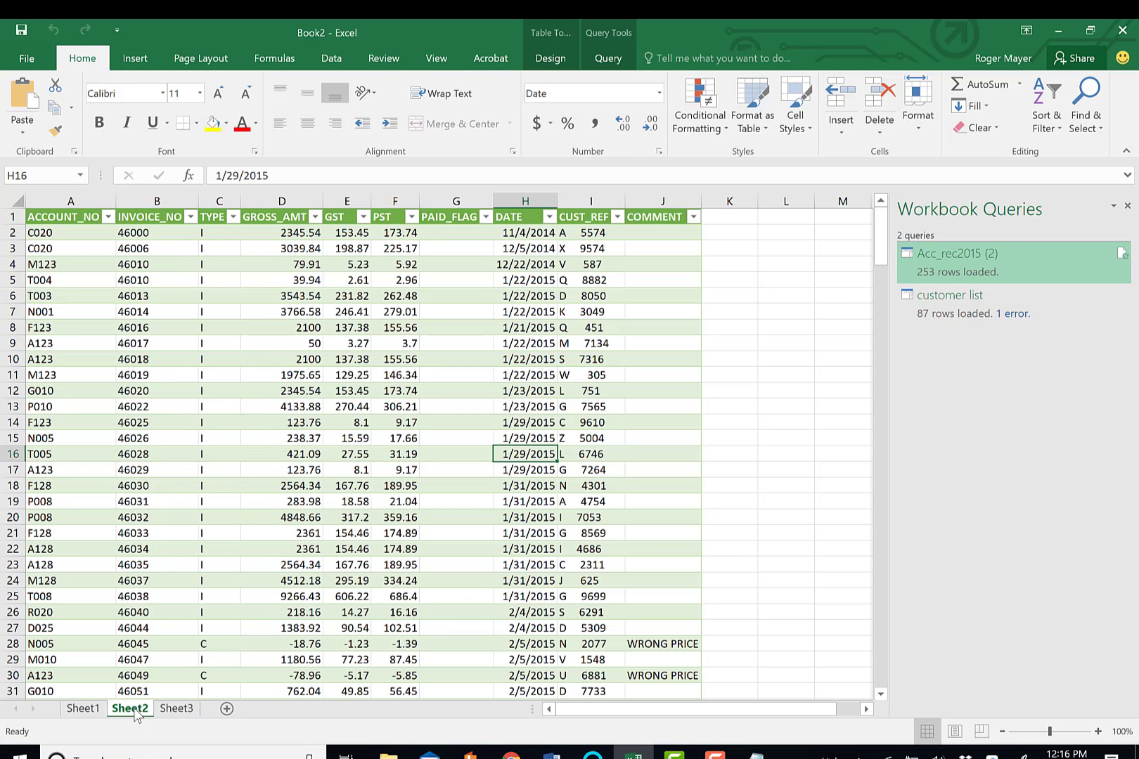
{"action": "double_click", "coordinate": [135, 709]}
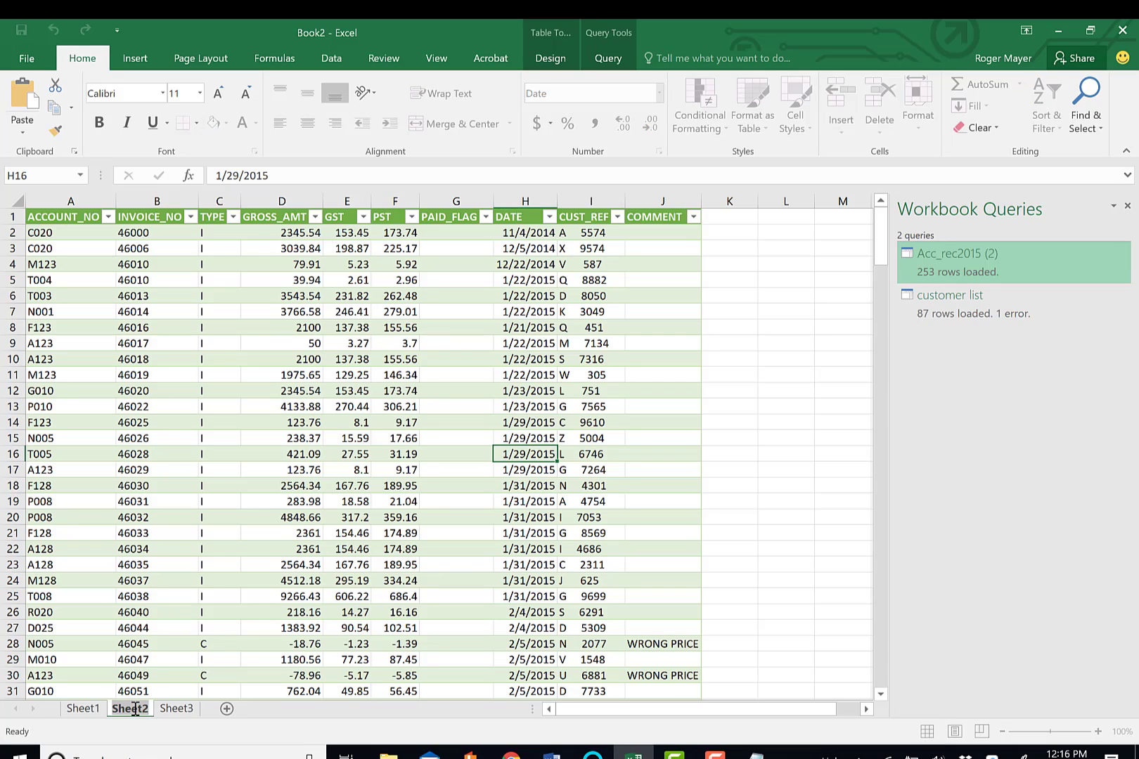
{"action": "type", "text": "AR"}
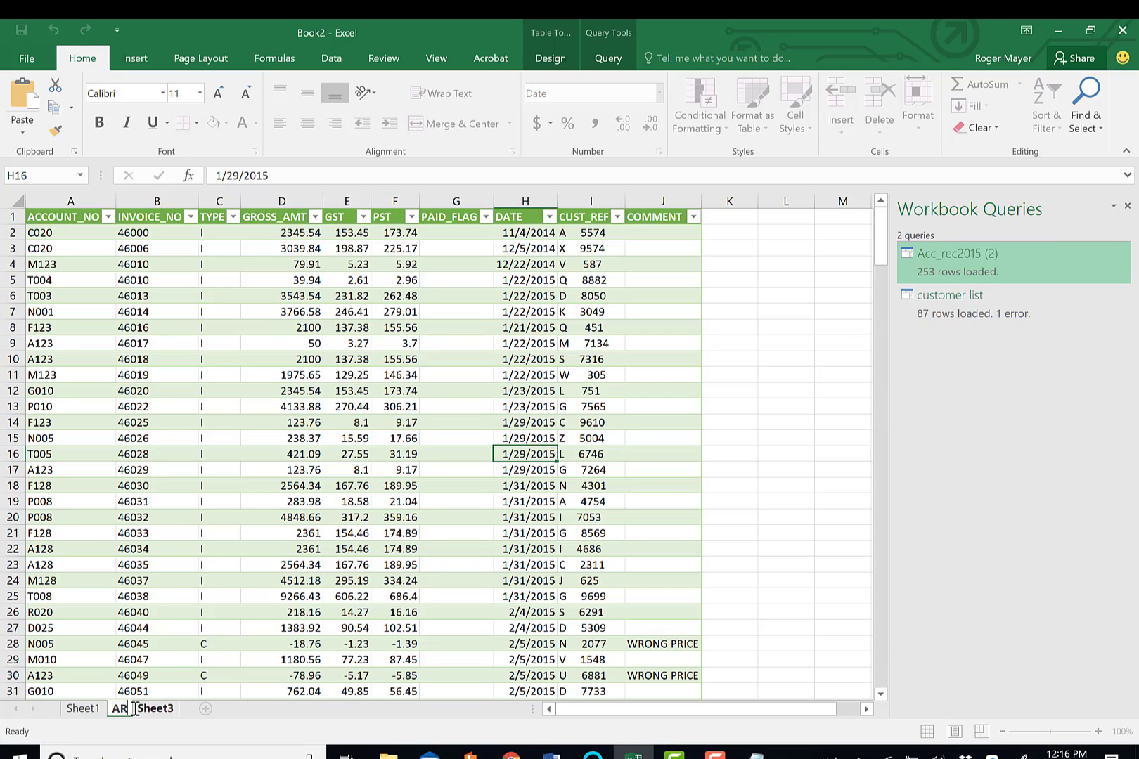
{"action": "type", "text": " Rec"}
Rename Sheet3 as "Customer list"
{"action": "left_click", "coordinate": [187, 710]}
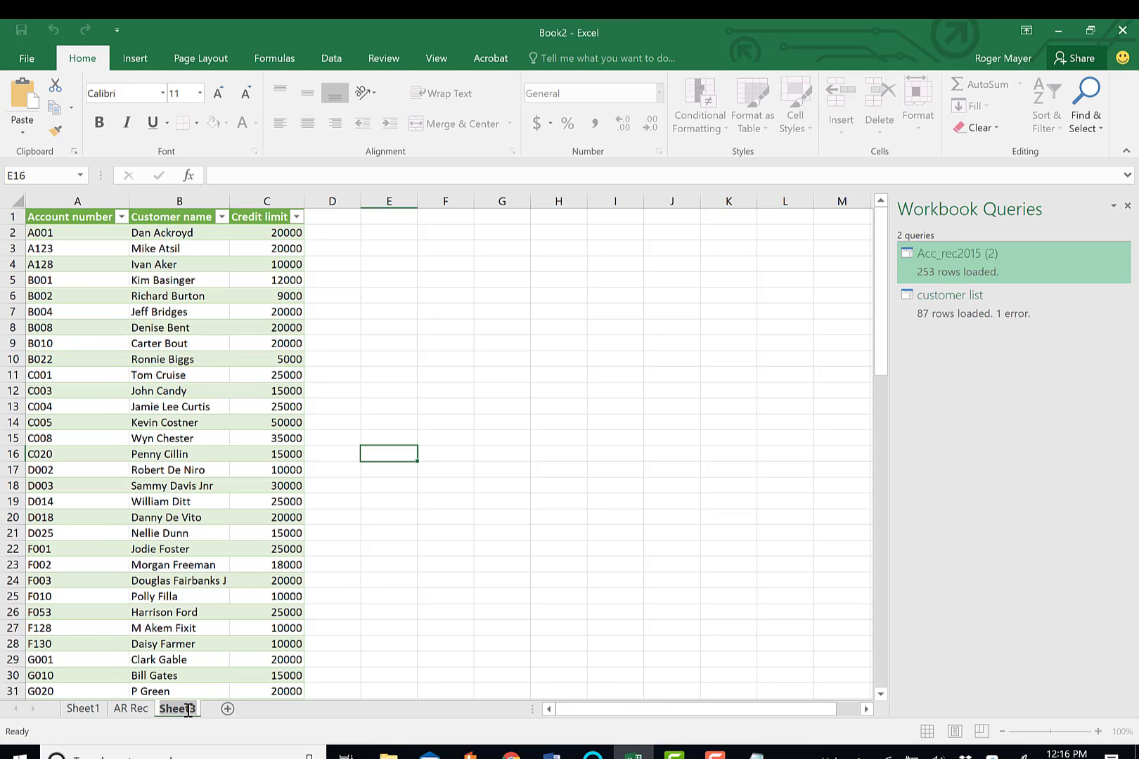
{"action": "type", "text": "C"}
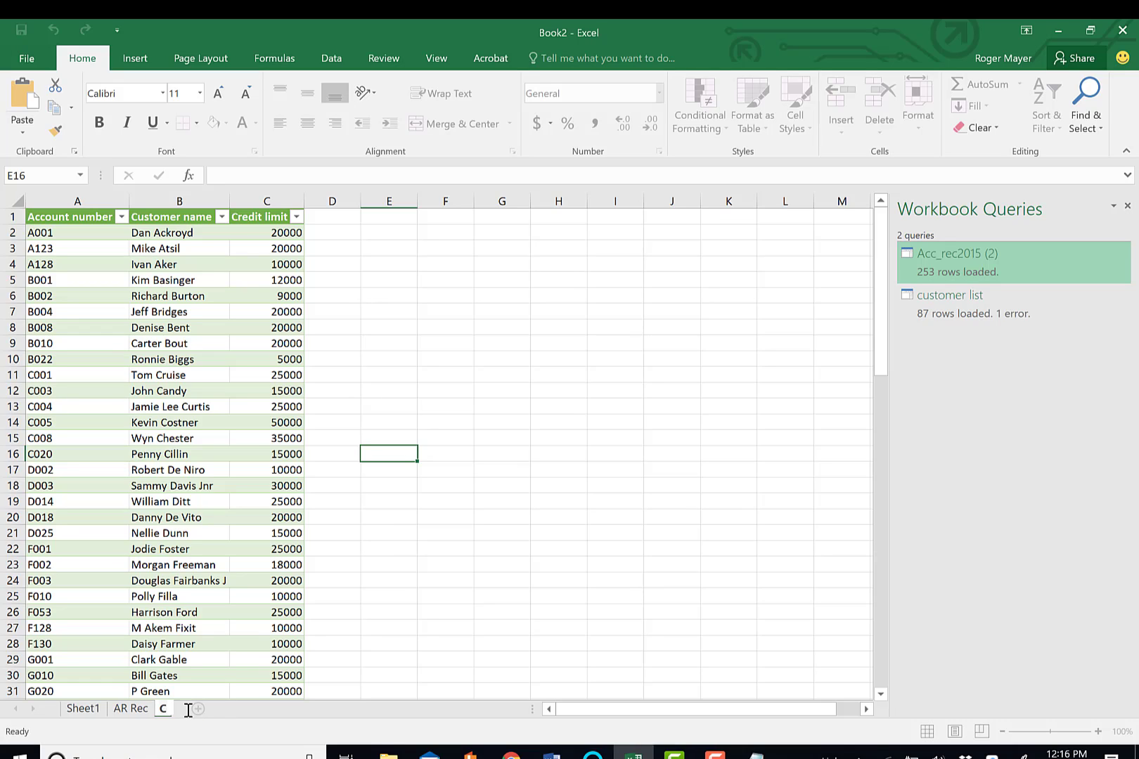
{"action": "type", "text": "ustomer list"}
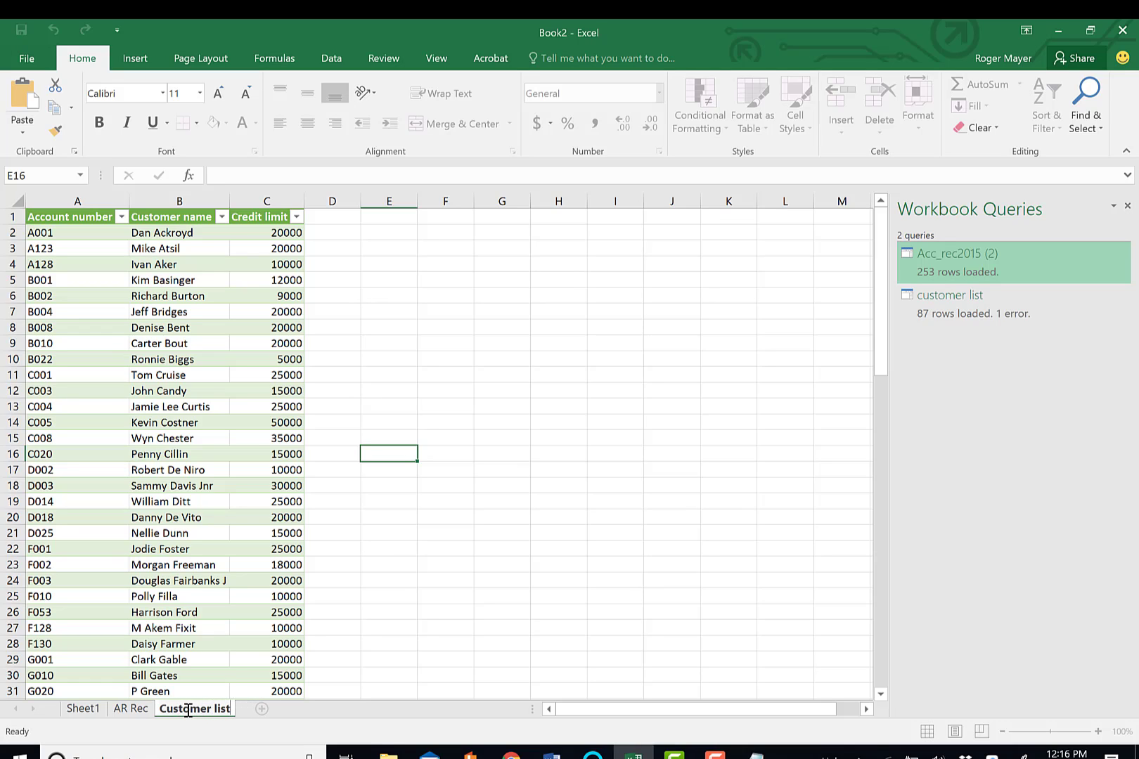
{"action": "key", "text": "Return"}
Review the loaded customer list down to its last row, and select credit limit cell C49
{"action": "left_click_drag", "start_coordinate": [881, 318], "coordinate": [871, 694]}
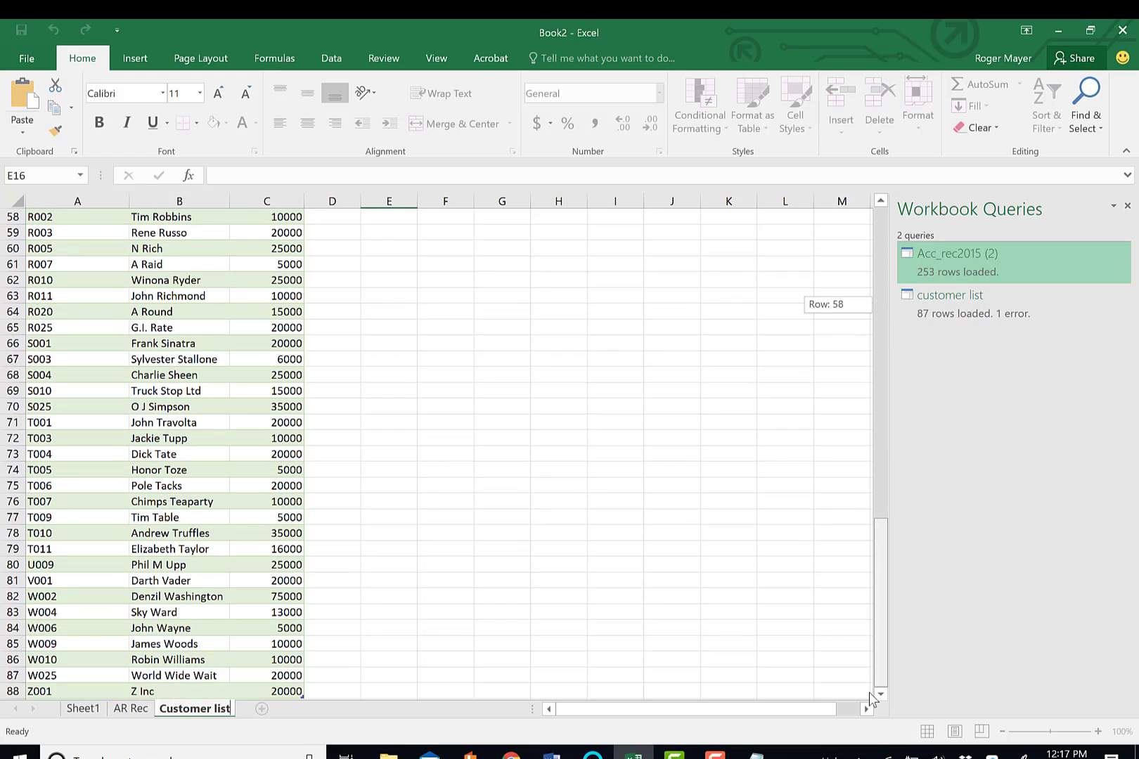
{"action": "left_click_drag", "start_coordinate": [871, 751], "coordinate": [871, 751]}
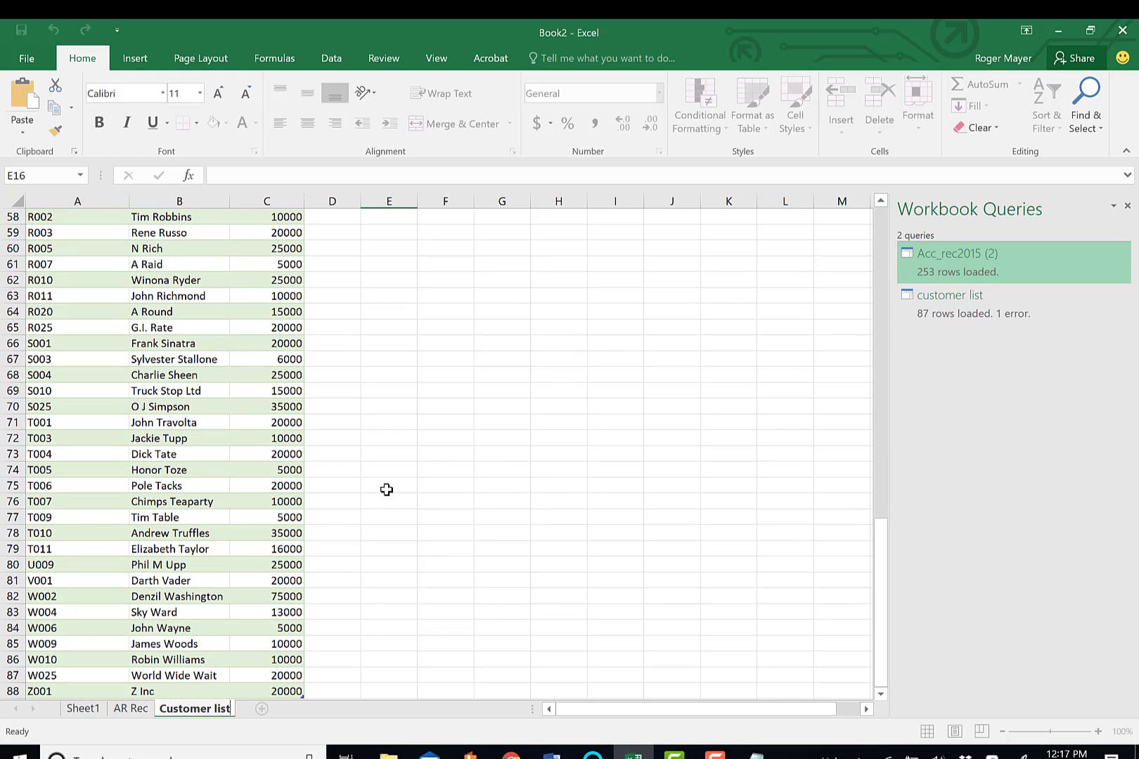
{"action": "left_click_drag", "start_coordinate": [875, 589], "coordinate": [898, 187]}
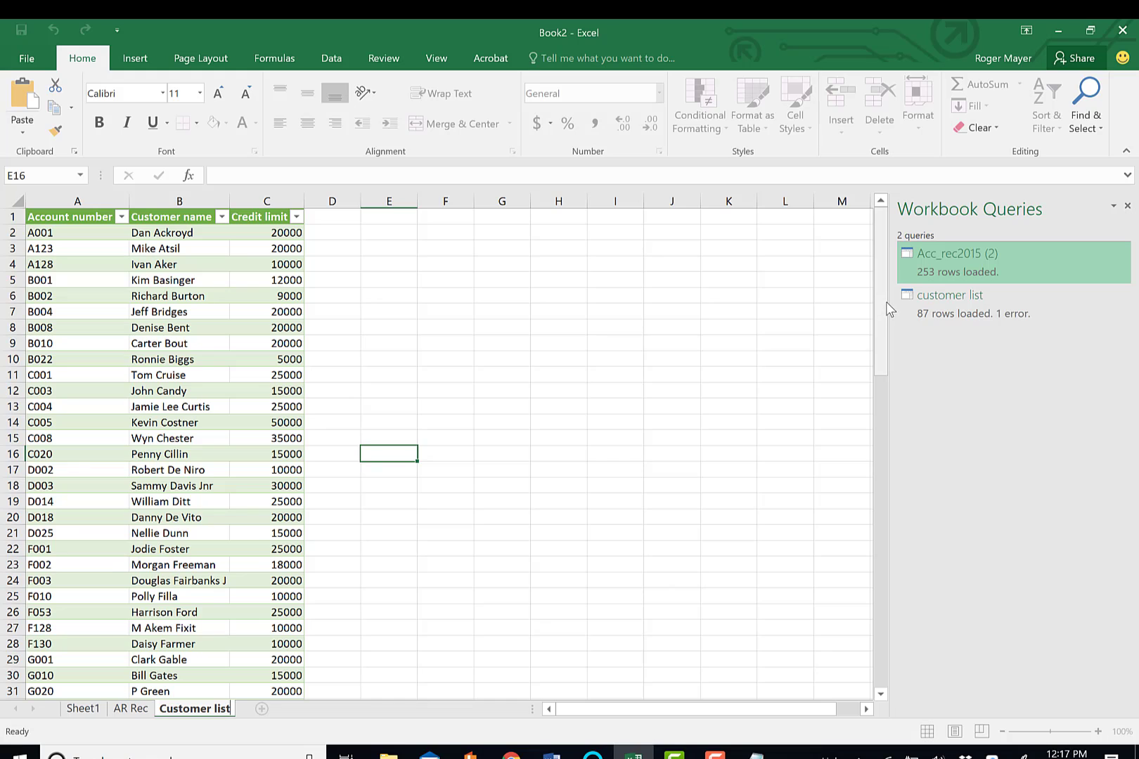
{"action": "left_click_drag", "start_coordinate": [887, 302], "coordinate": [865, 484]}
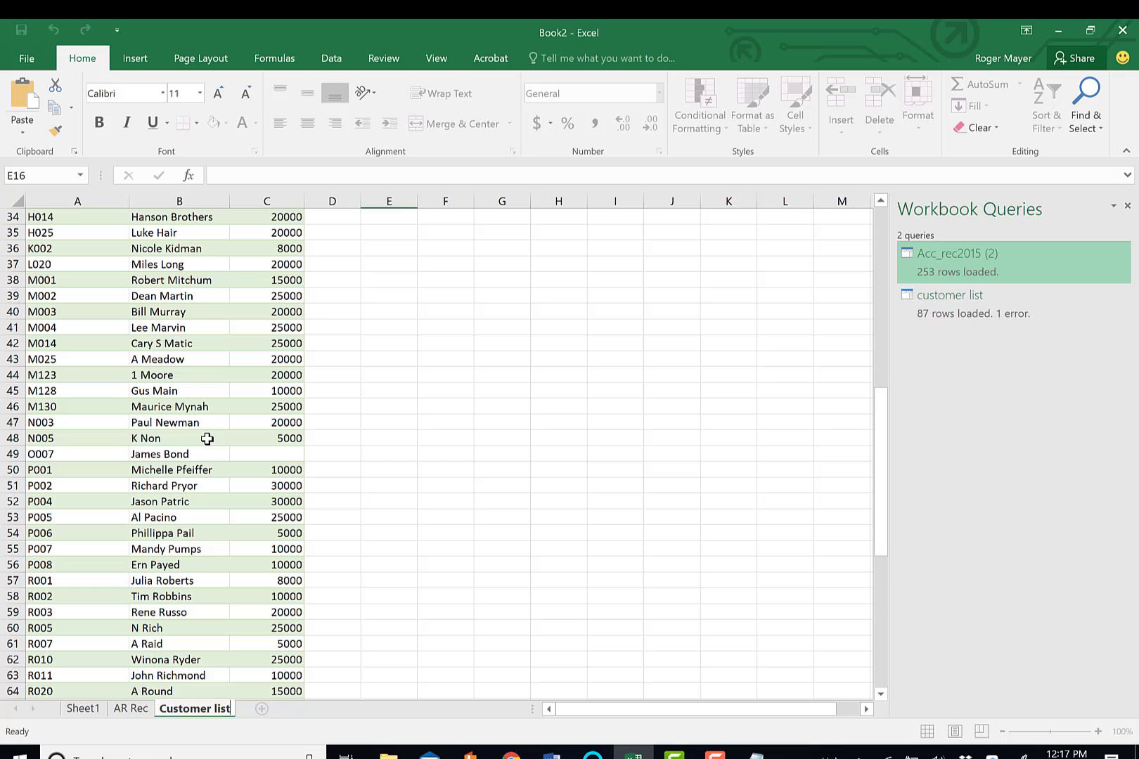
{"action": "left_click", "coordinate": [270, 456]}
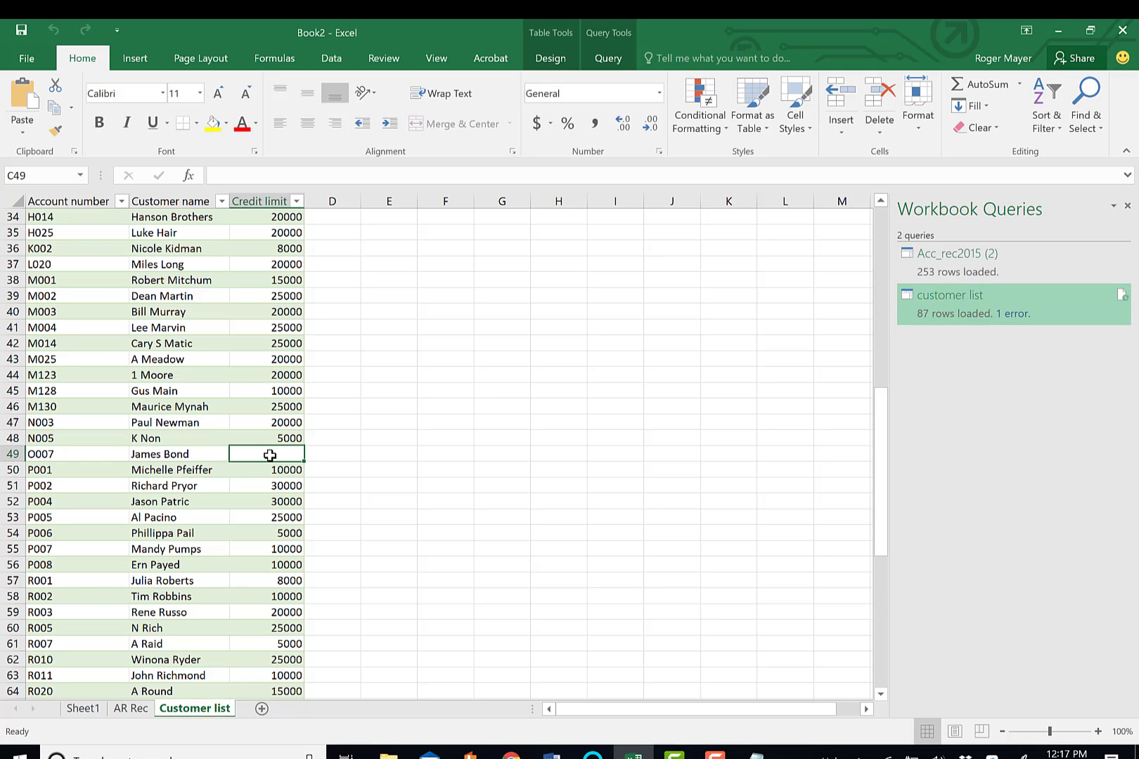